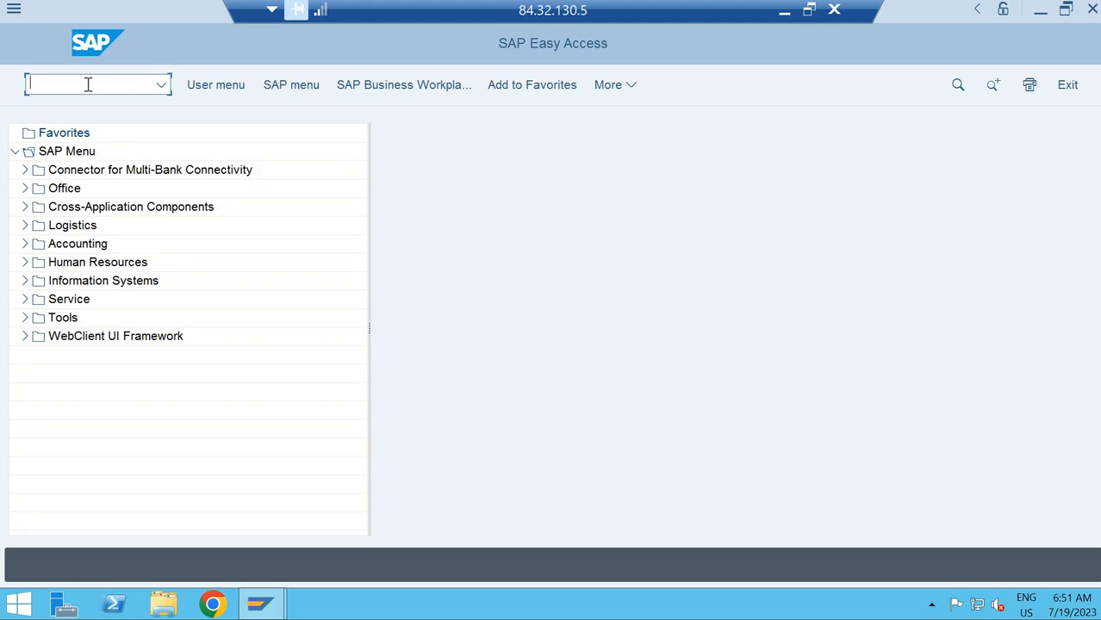
Open the vendor invoice entry transaction FB60.
{"action": "type", "text": "f"}
{"action": "key", "text": "BackSpace"}
{"action": "type", "text": "fb60"}
{"action": "key", "text": "Return"}
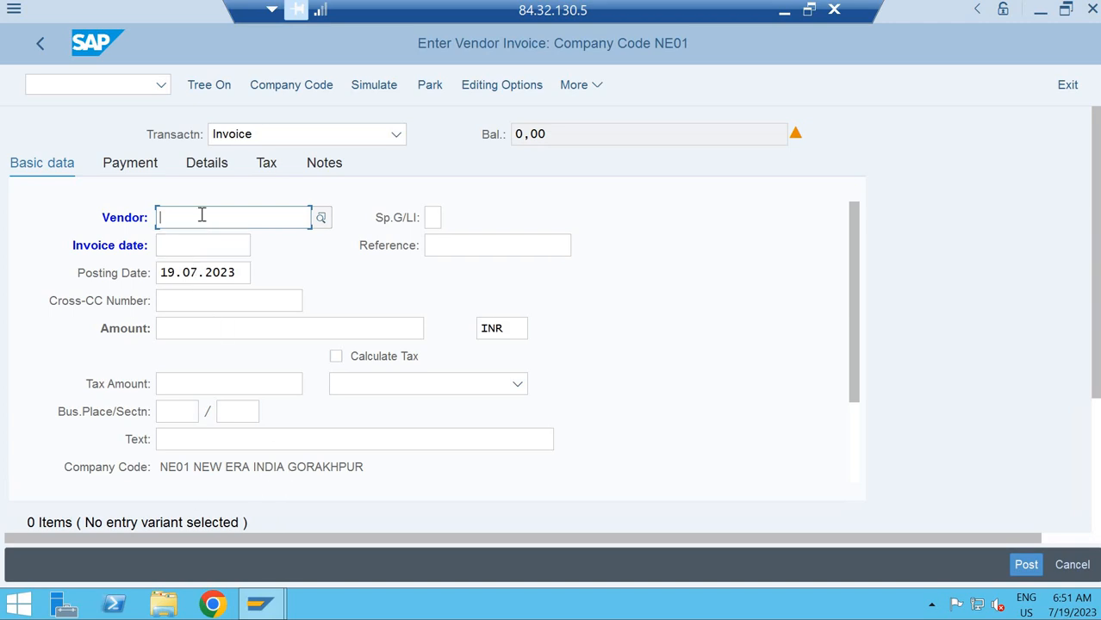
Look up the suppliers by country and company code and choose PRABHA CONSTRUCTION as the invoice's vendor.
{"action": "key", "text": "F4"}
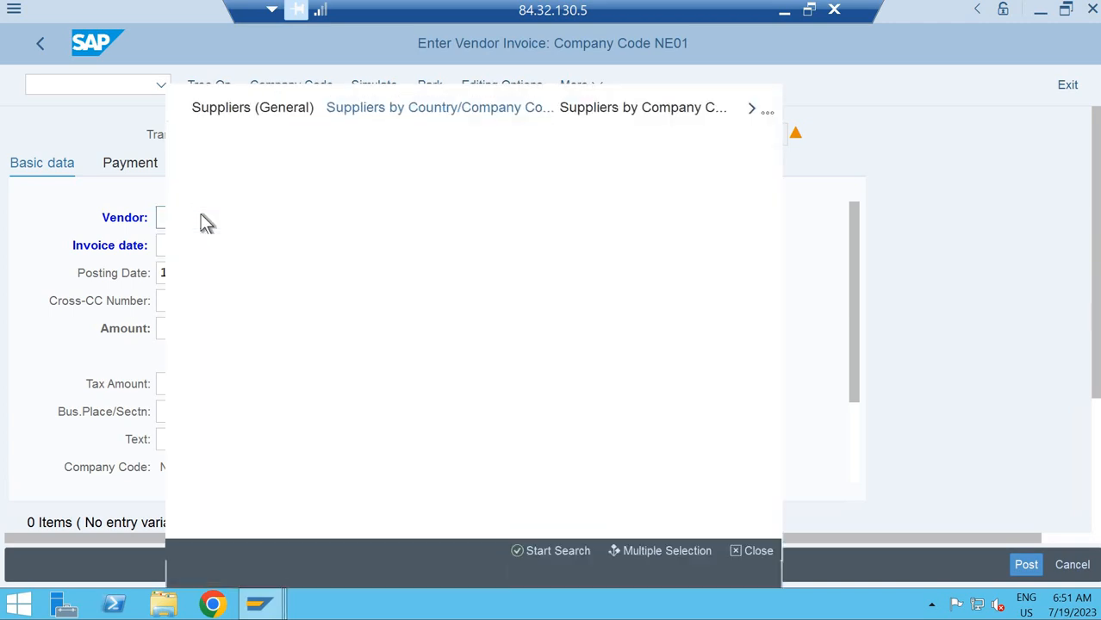
{"action": "key", "text": "Return"}
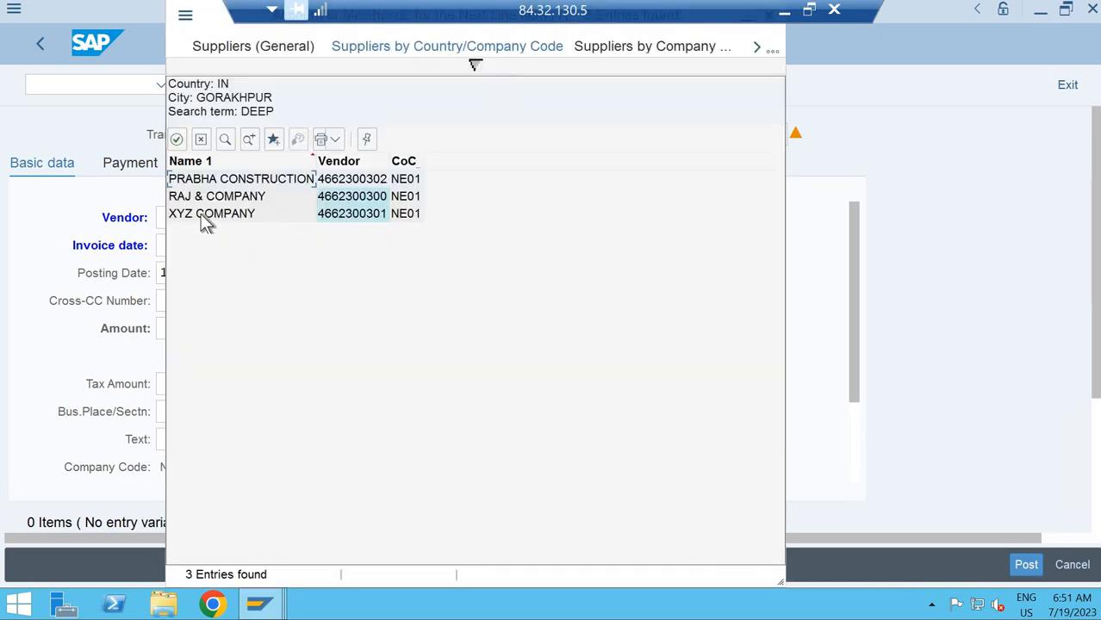
{"action": "key", "text": "Return"}
{"action": "key", "text": "Tab"}
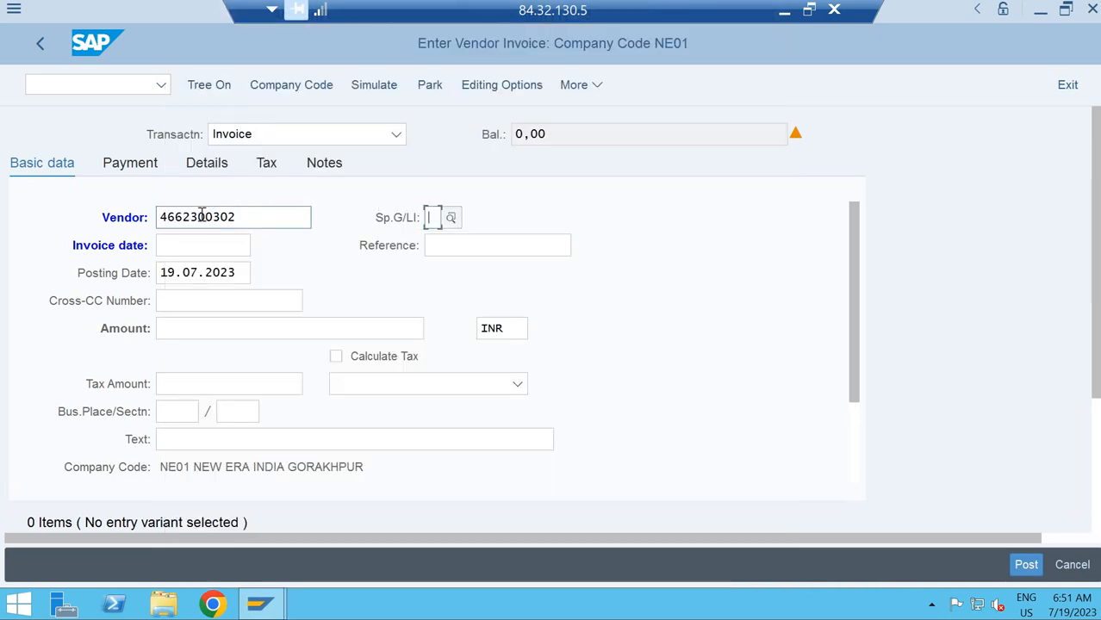
{"action": "key", "text": "Tab"}
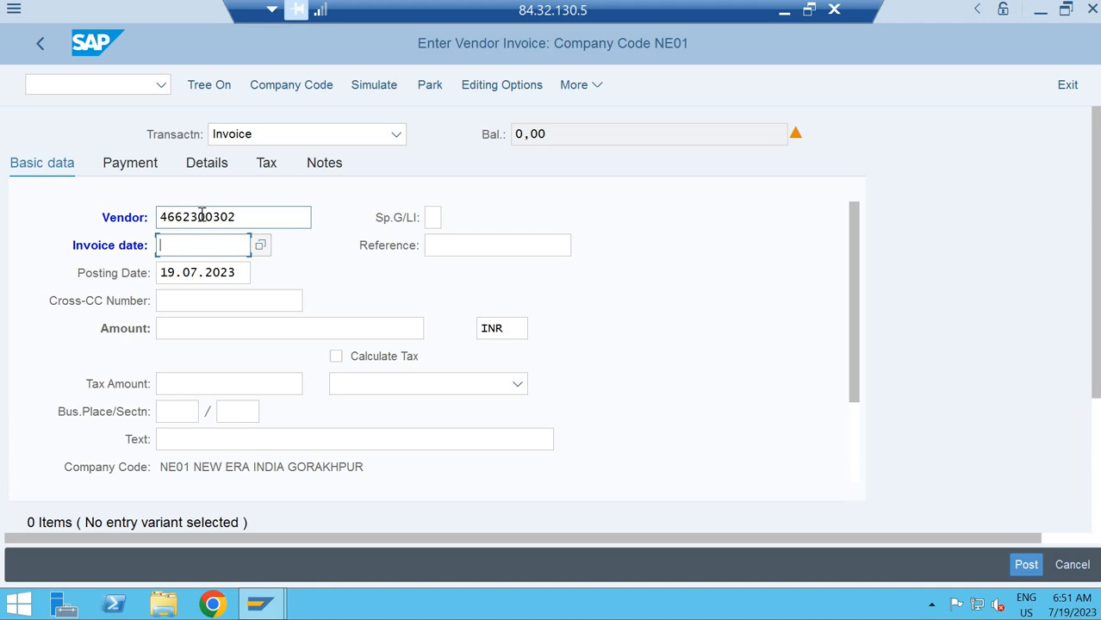
Set the invoice date to 19.07.2023 and the reference to Inv-980.
{"action": "type", "text": "19"}
{"action": "key", "text": "Down"}
{"action": "key", "text": "Return"}
{"action": "key", "text": "Tab"}
{"action": "type", "text": "Inv-"}
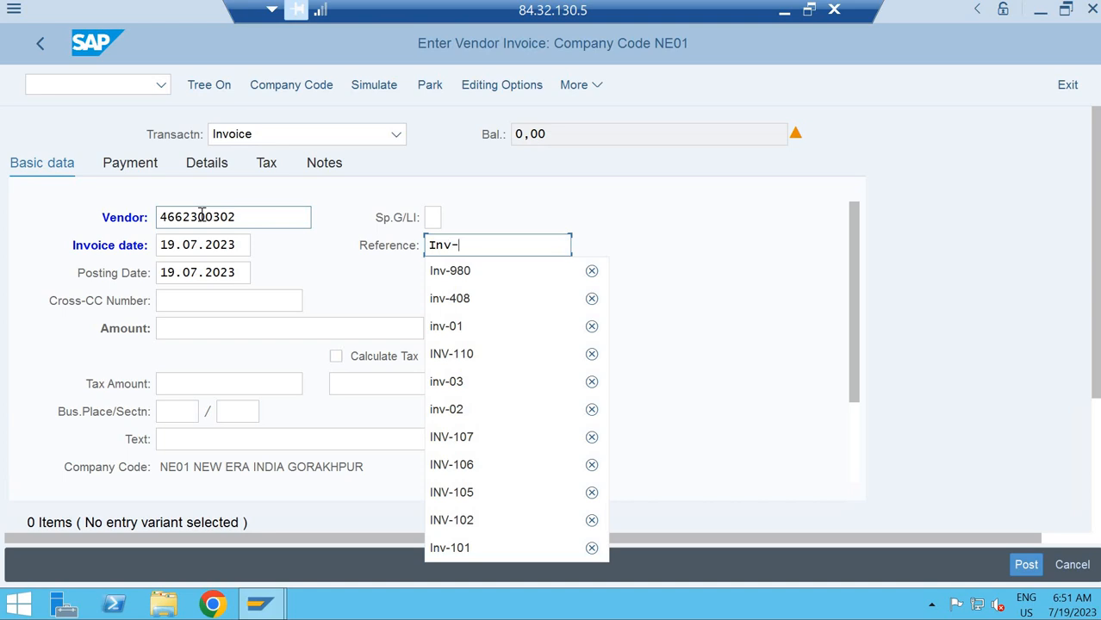
{"action": "key", "text": "Down"}
{"action": "key", "text": "Return"}
{"action": "key", "text": "Tab"}
{"action": "key", "text": "Tab"}
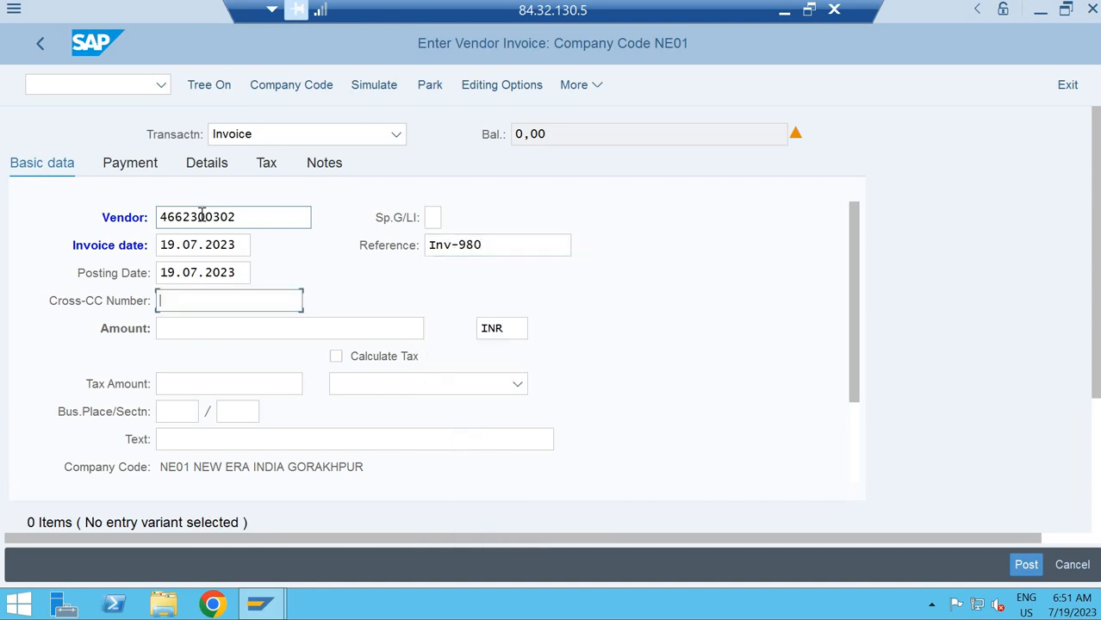
Set the invoice amount to 12500 INR.
{"action": "key", "text": "Tab"}
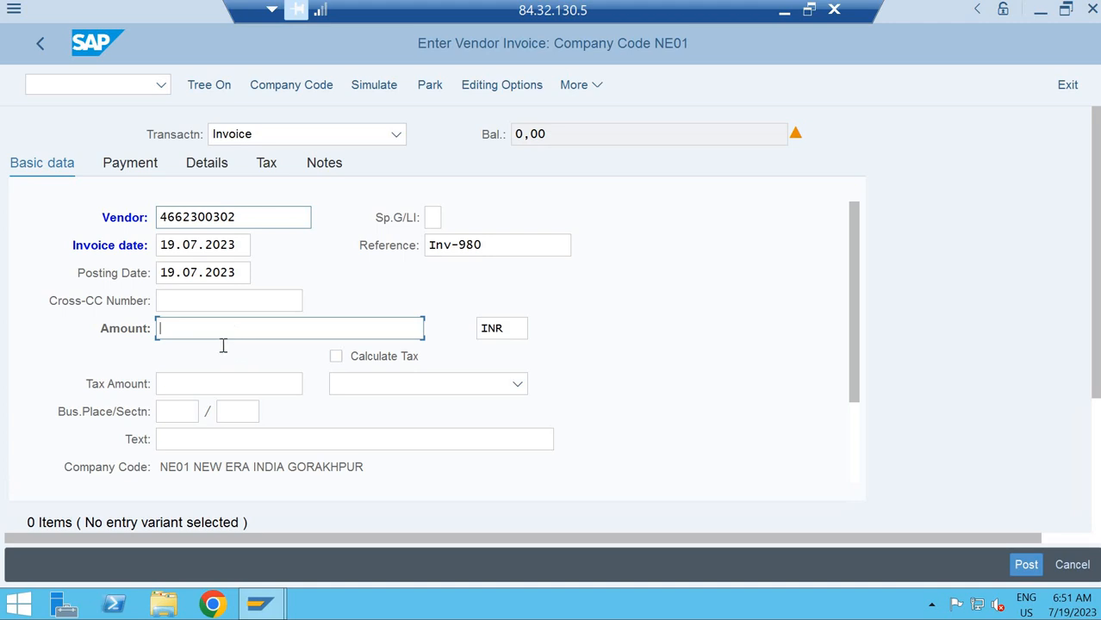
{"action": "type", "text": "12501"}
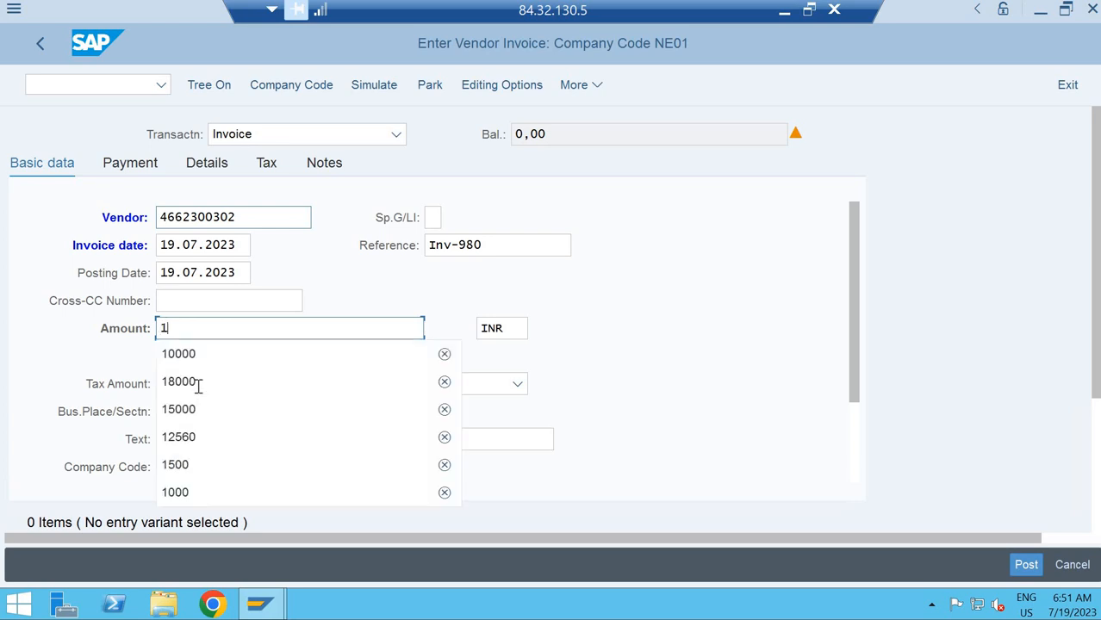
{"action": "key", "text": "Tab"}
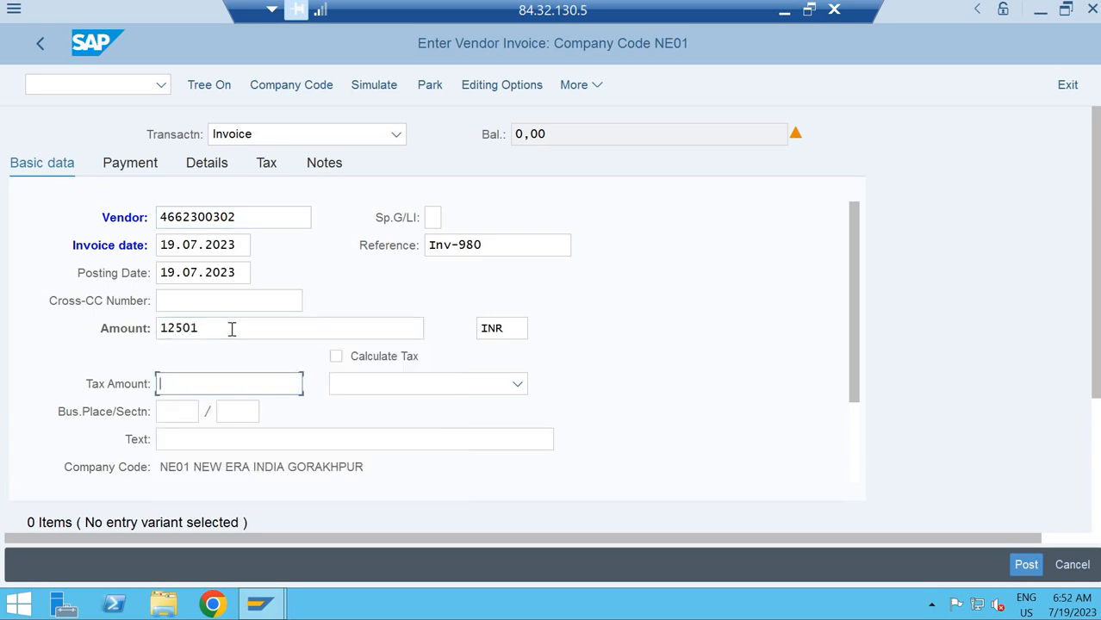
{"action": "left_click", "coordinate": [231, 329]}
{"action": "key", "text": "BackSpace"}
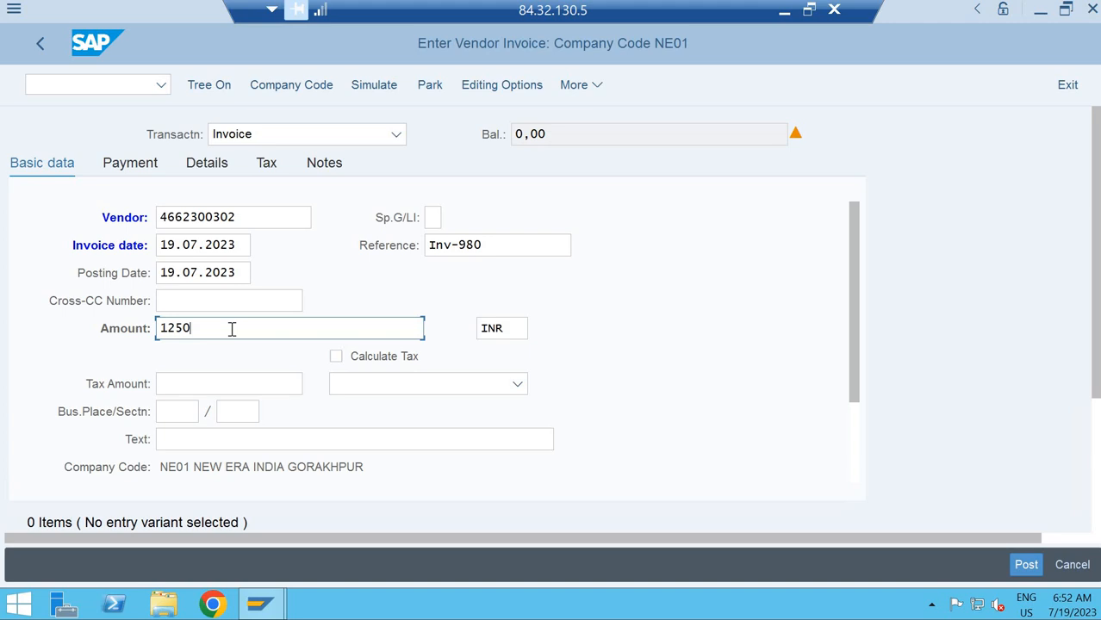
{"action": "type", "text": "0"}
{"action": "key", "text": "Tab"}
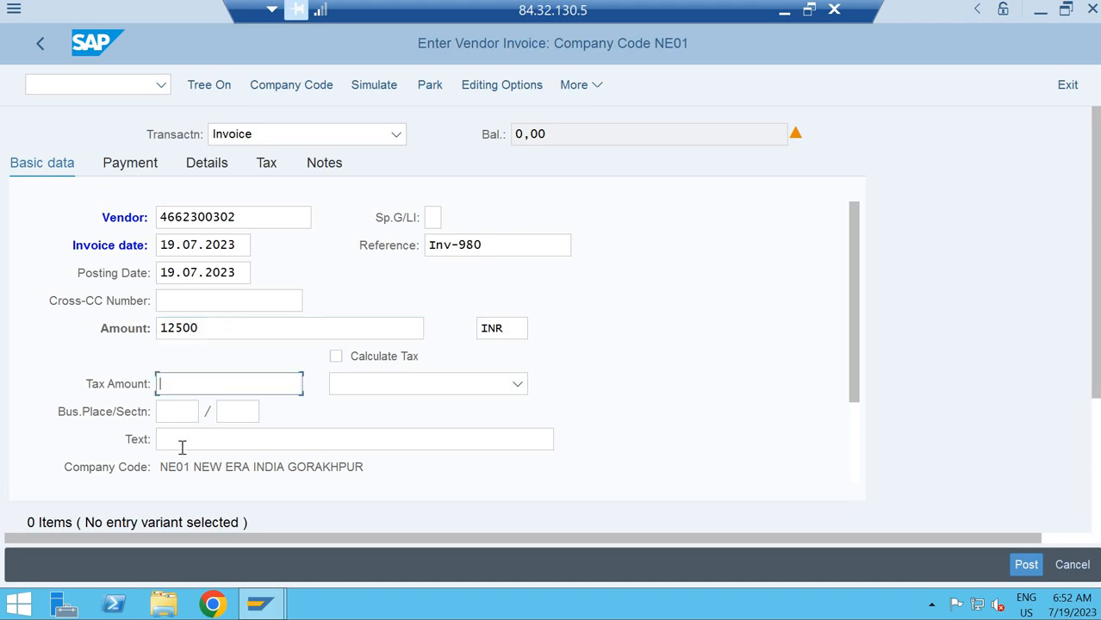
Fill in the invoice text with "Being Invoice rec. for office rent" and go to the first line item's G/L account.
{"action": "left_click", "coordinate": [457, 442]}
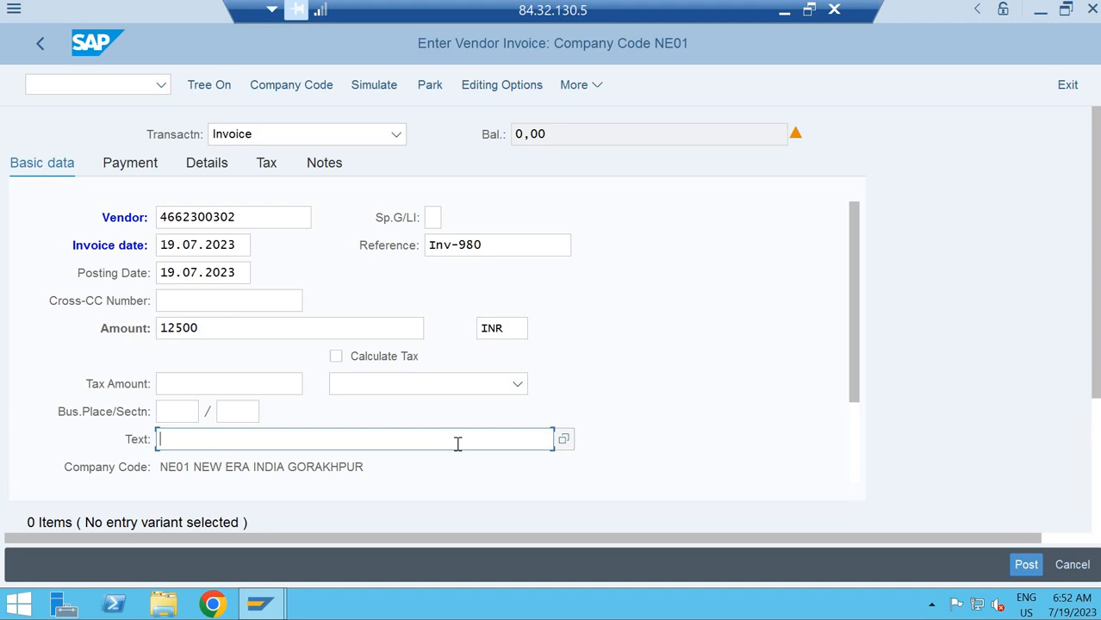
{"action": "type", "text": "Being"}
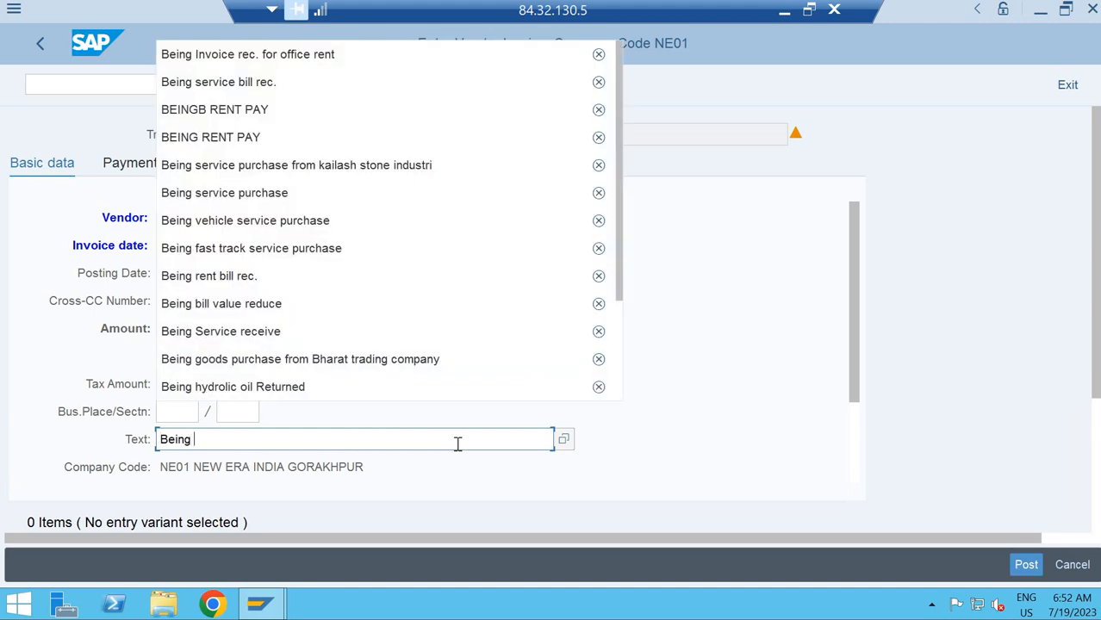
{"action": "key", "text": "Down"}
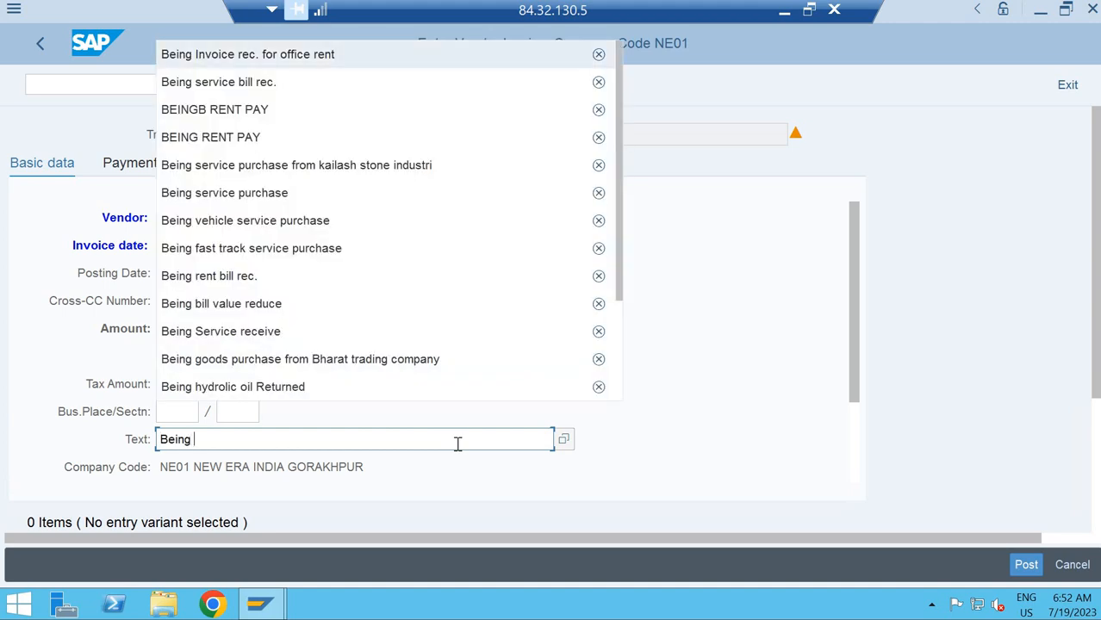
{"action": "key", "text": "Return"}
{"action": "key", "text": "Tab"}
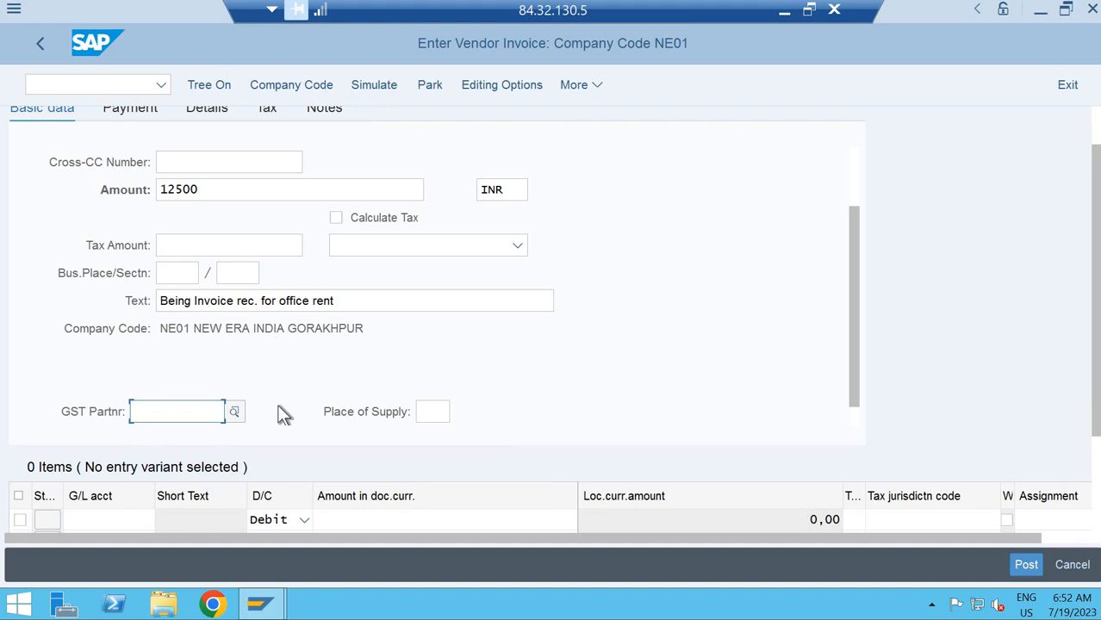
{"action": "key", "text": "Tab"}
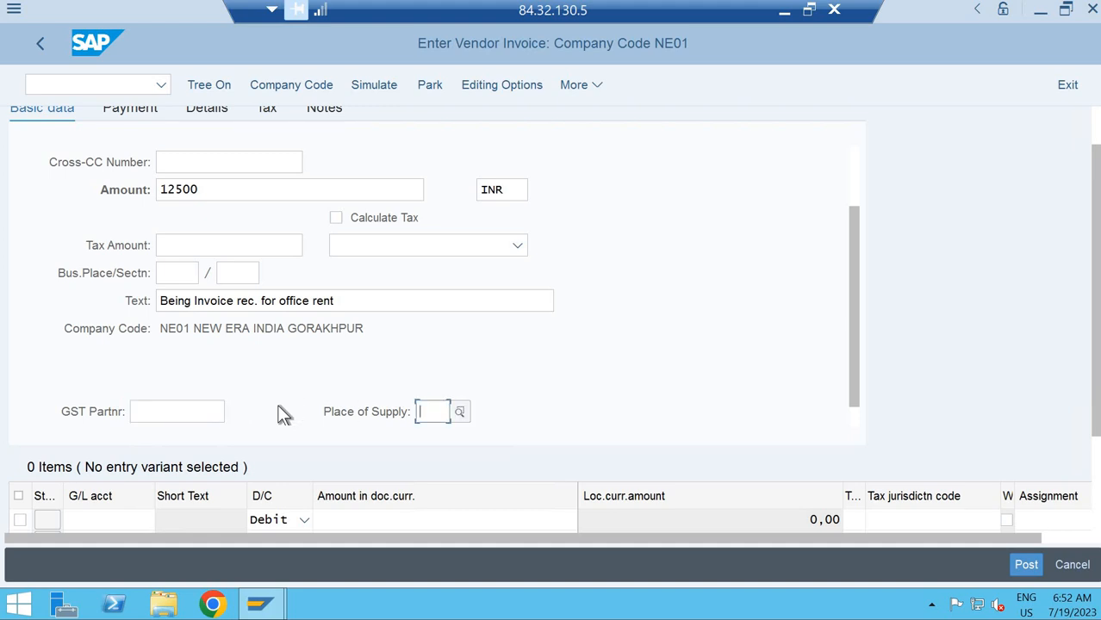
{"action": "key", "text": "Tab"}
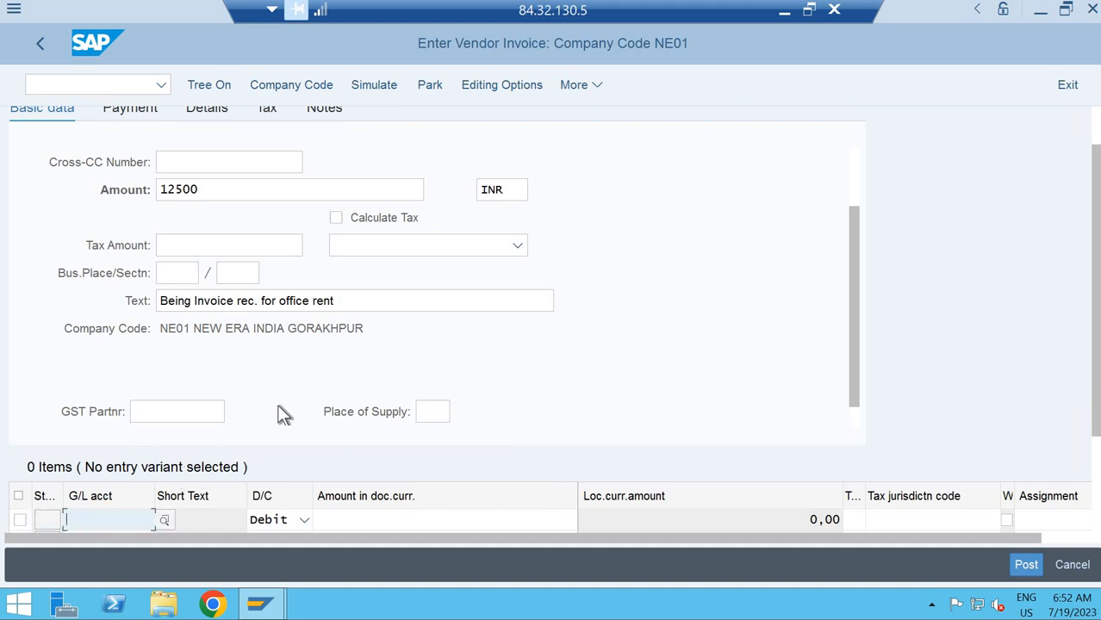
Look up the G/L accounts and assign the electricity charges account to the first line item.
{"action": "key", "text": "F4"}
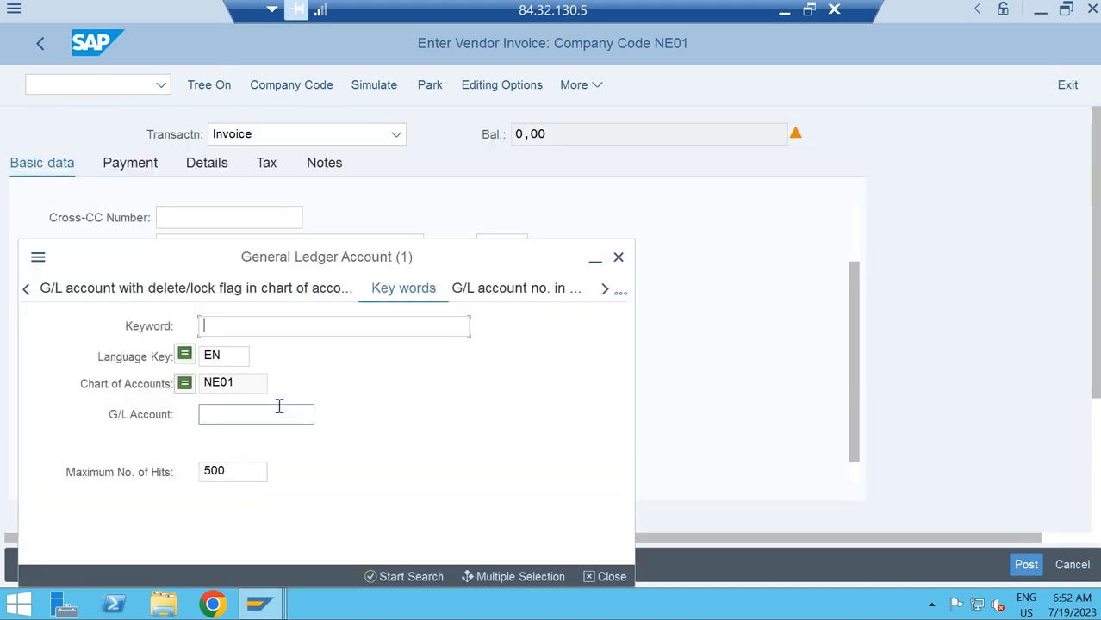
{"action": "key", "text": "Return"}
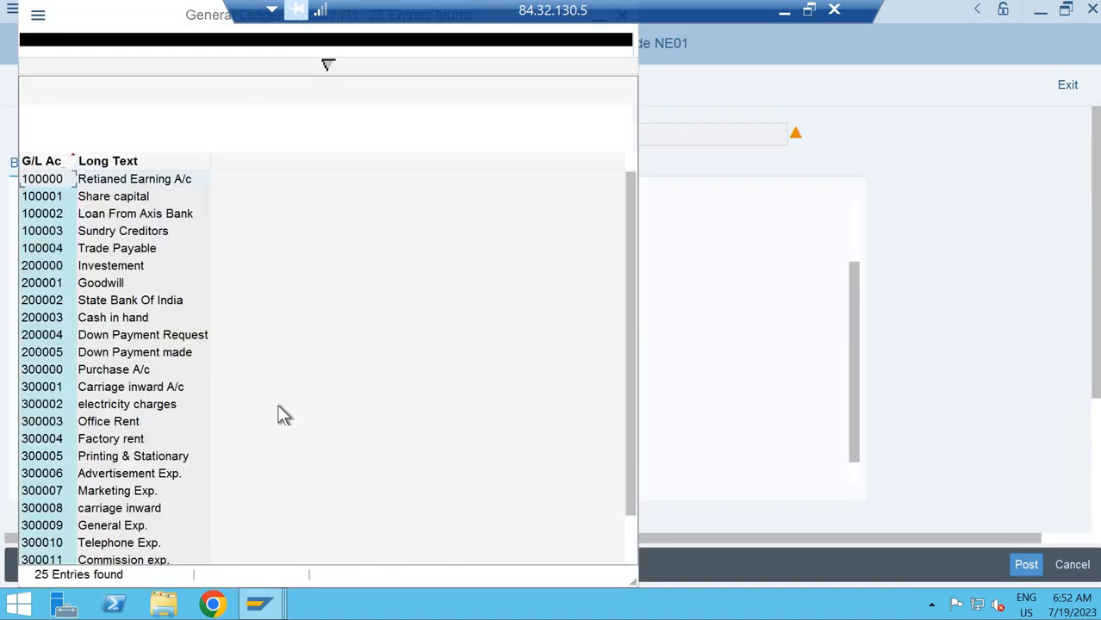
{"action": "key", "text": "Down"}
{"action": "key", "text": "Down"}
{"action": "key", "text": "Down"}
{"action": "key", "text": "Down"}
{"action": "key", "text": "Down"}
{"action": "key", "text": "Down"}
{"action": "key", "text": "Down"}
{"action": "key", "text": "Down"}
{"action": "key", "text": "Down"}
{"action": "key", "text": "Down"}
{"action": "key", "text": "Down"}
{"action": "key", "text": "Down"}
{"action": "key", "text": "Down"}
{"action": "key", "text": "Down"}
{"action": "key", "text": "Down"}
{"action": "key", "text": "Down"}
{"action": "key", "text": "Down"}
{"action": "key", "text": "Down"}
{"action": "key", "text": "Down"}
{"action": "key", "text": "Down"}
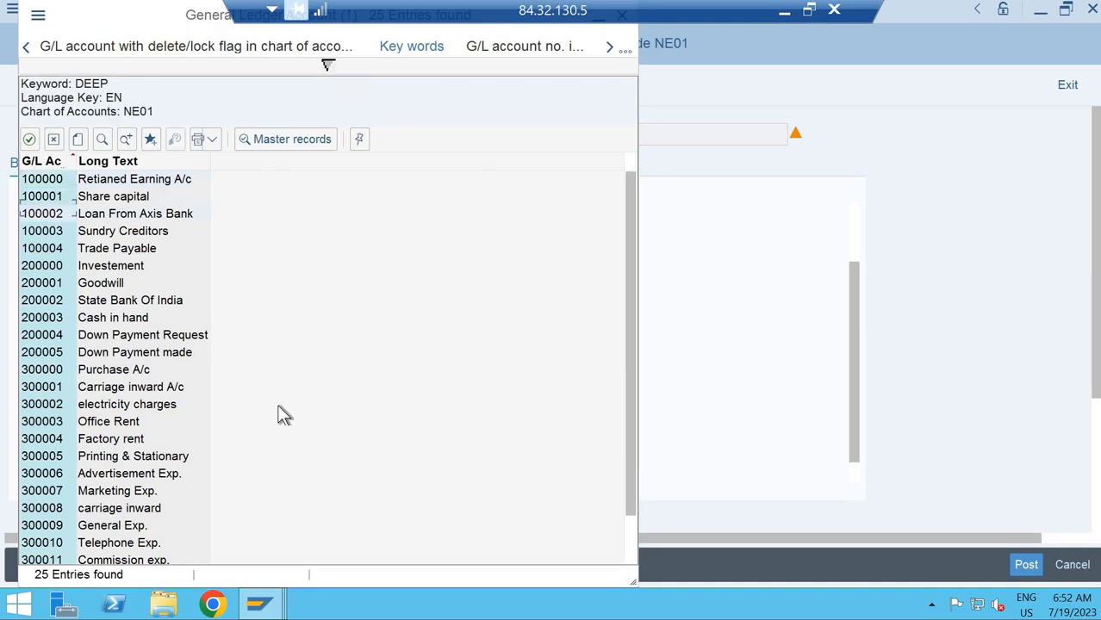
{"action": "key", "text": "Down"}
{"action": "key", "text": "Down"}
{"action": "key", "text": "Down"}
{"action": "key", "text": "Up"}
{"action": "key", "text": "Up"}
{"action": "key", "text": "Up"}
{"action": "key", "text": "Up"}
{"action": "key", "text": "Up"}
{"action": "key", "text": "Up"}
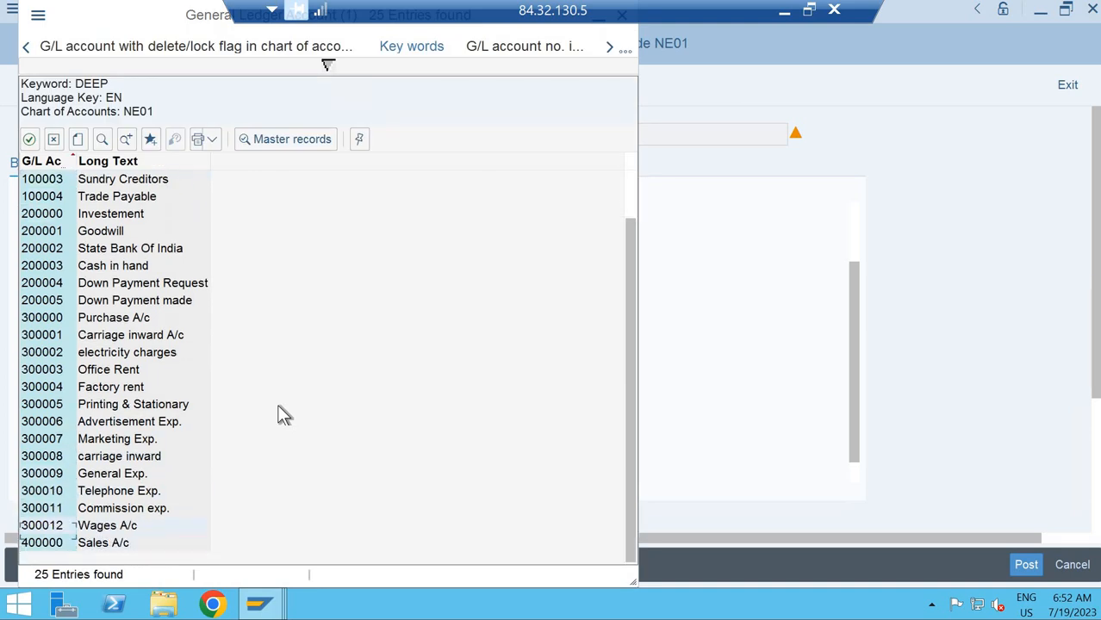
{"action": "key", "text": "Up"}
{"action": "key", "text": "Up"}
{"action": "key", "text": "Up"}
{"action": "key", "text": "Up"}
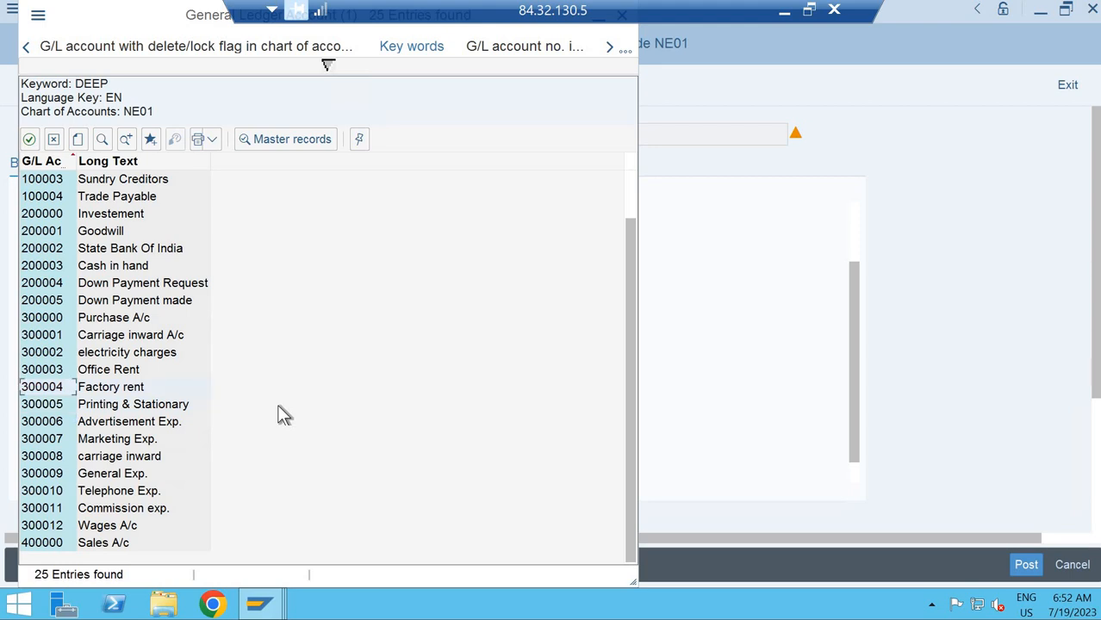
{"action": "key", "text": "Return"}
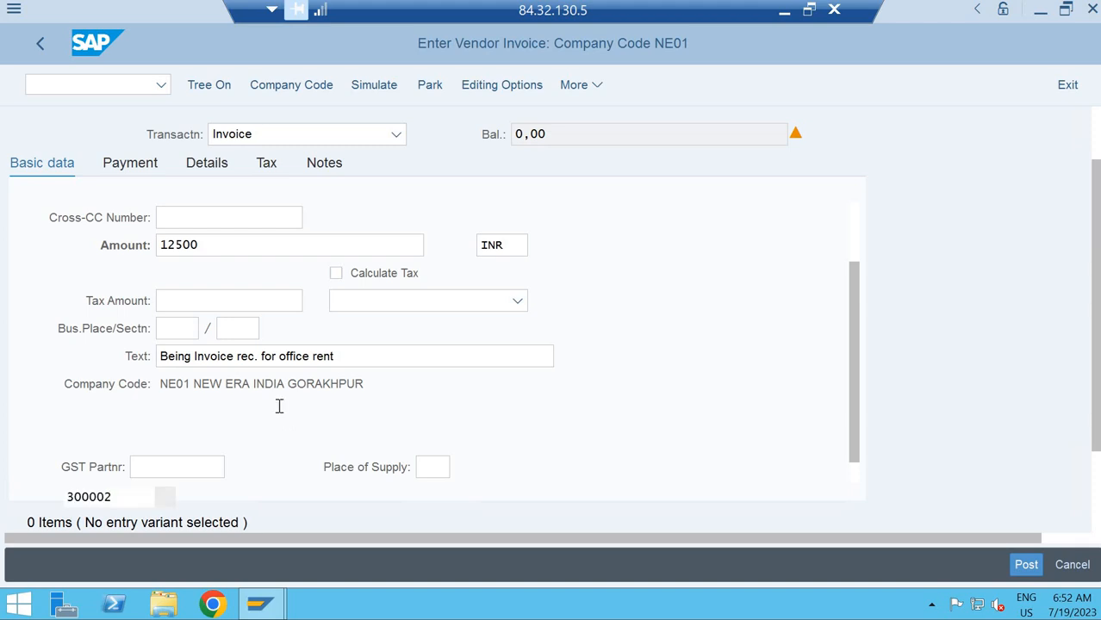
Look up the G/L accounts again and assign the Office Rent account to the first line item.
{"action": "key", "text": "F4"}
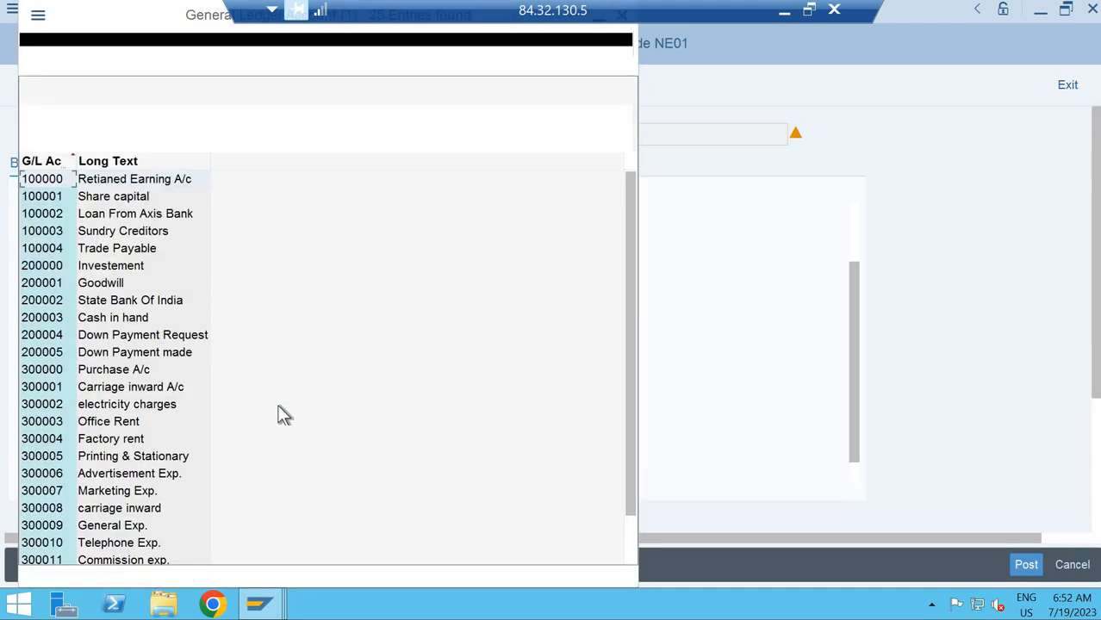
{"action": "key", "text": "Down"}
{"action": "key", "text": "Down"}
{"action": "key", "text": "Down"}
{"action": "key", "text": "Down"}
{"action": "key", "text": "Down"}
{"action": "key", "text": "Down"}
{"action": "key", "text": "Down"}
{"action": "key", "text": "Down"}
{"action": "key", "text": "Down"}
{"action": "key", "text": "Down"}
{"action": "key", "text": "Down"}
{"action": "key", "text": "Down"}
{"action": "key", "text": "Down"}
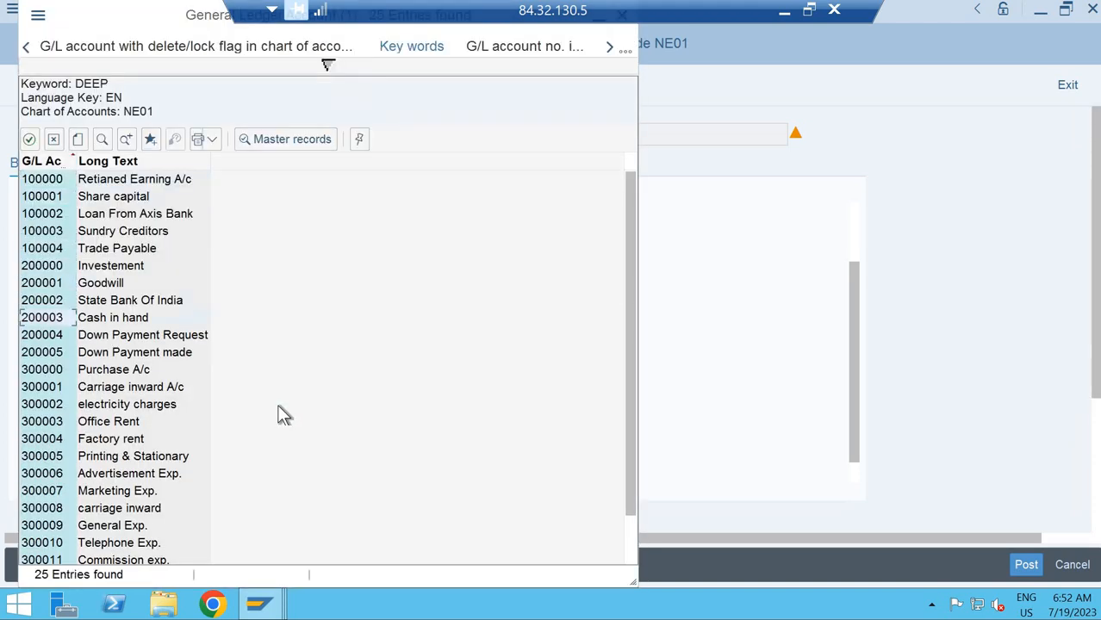
{"action": "key", "text": "Down"}
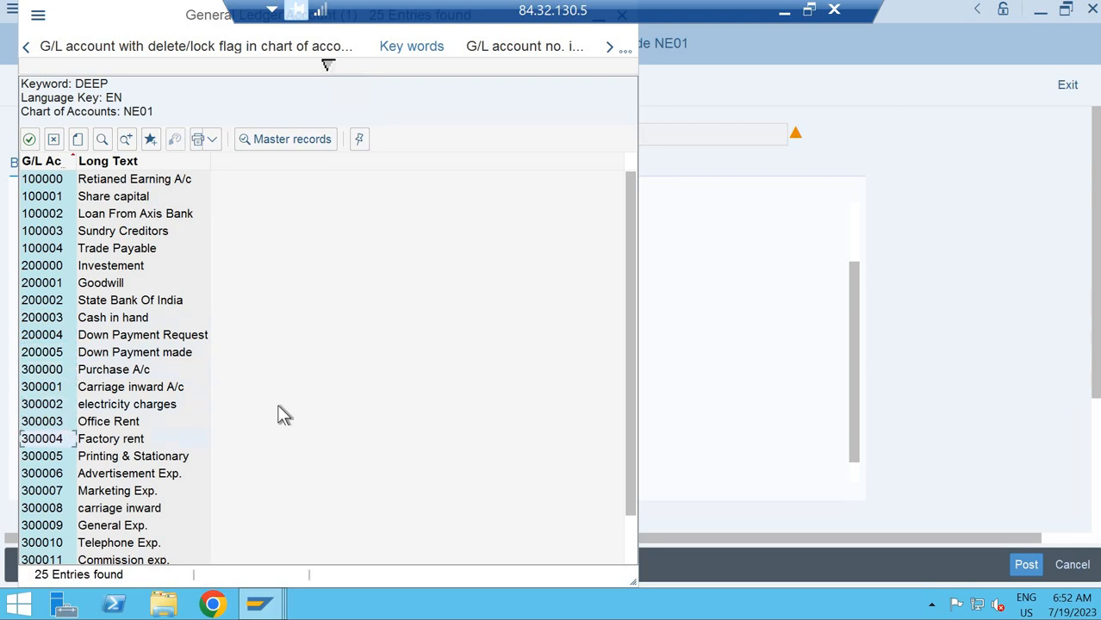
{"action": "key", "text": "Up"}
{"action": "key", "text": "Return"}
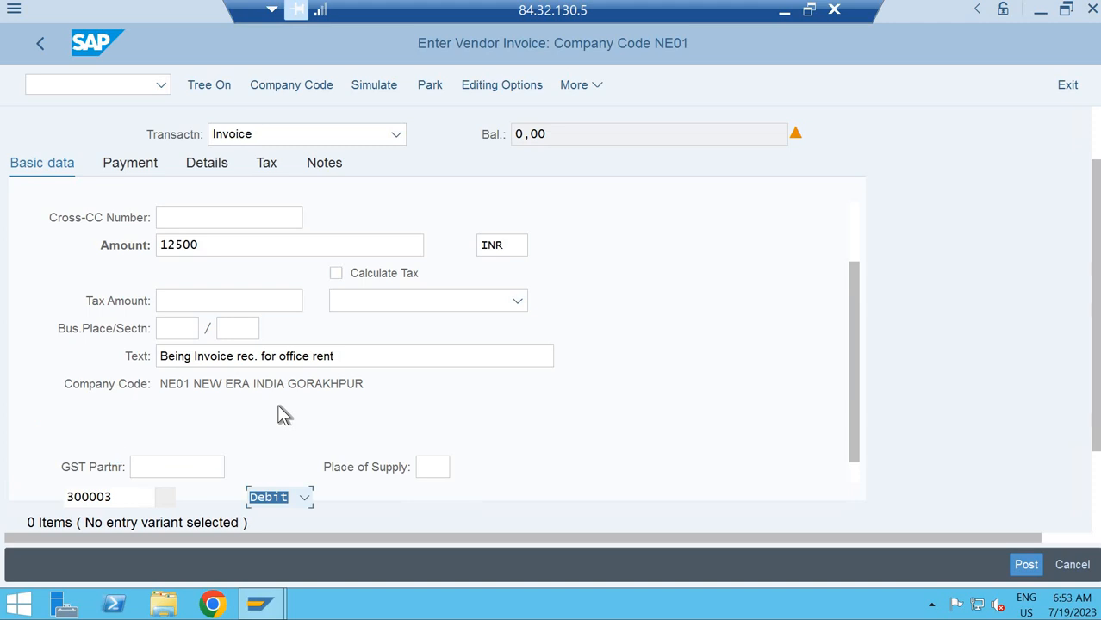
Enter * as the Office Rent line's debit amount to take over the invoice total, and acknowledge the down payment information.
{"action": "key", "text": "Tab"}
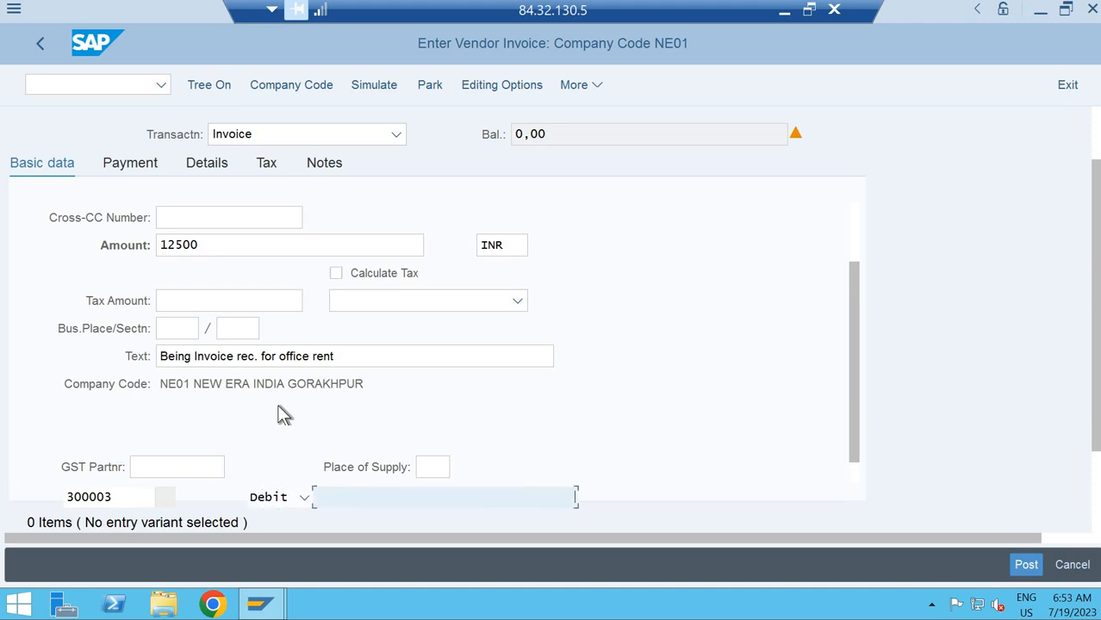
{"action": "type", "text": "*"}
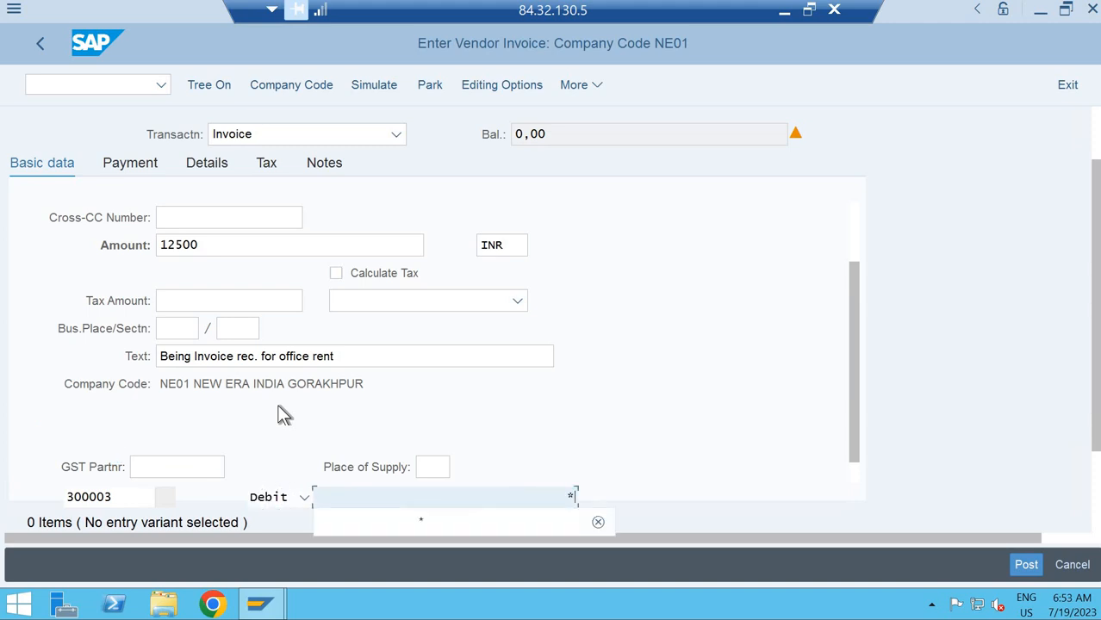
{"action": "key", "text": "Return"}
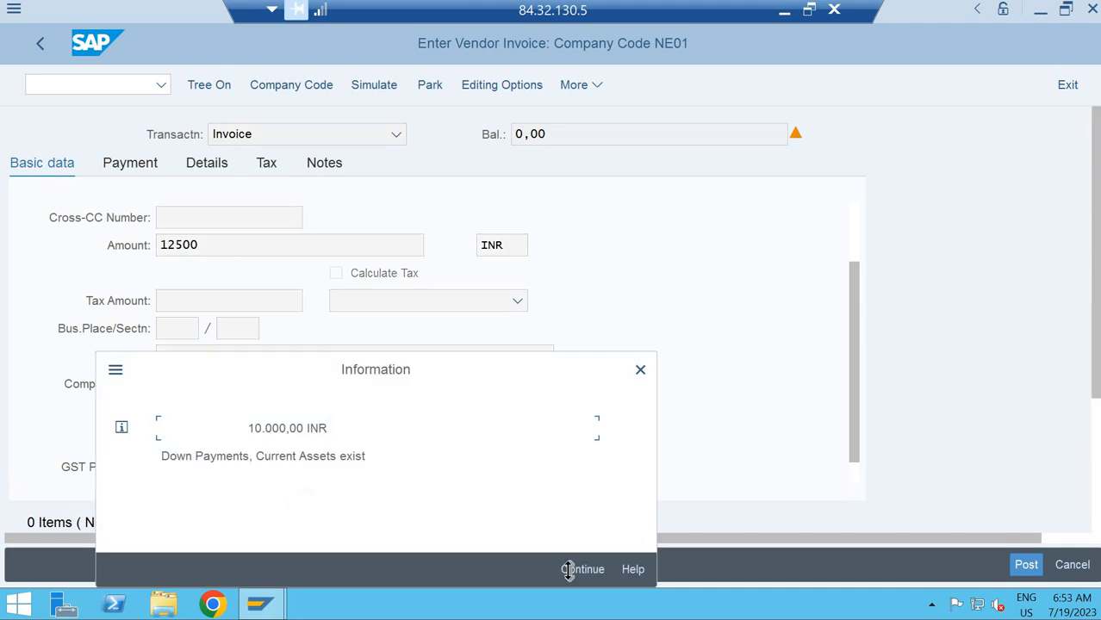
{"action": "left_click", "coordinate": [581, 570]}
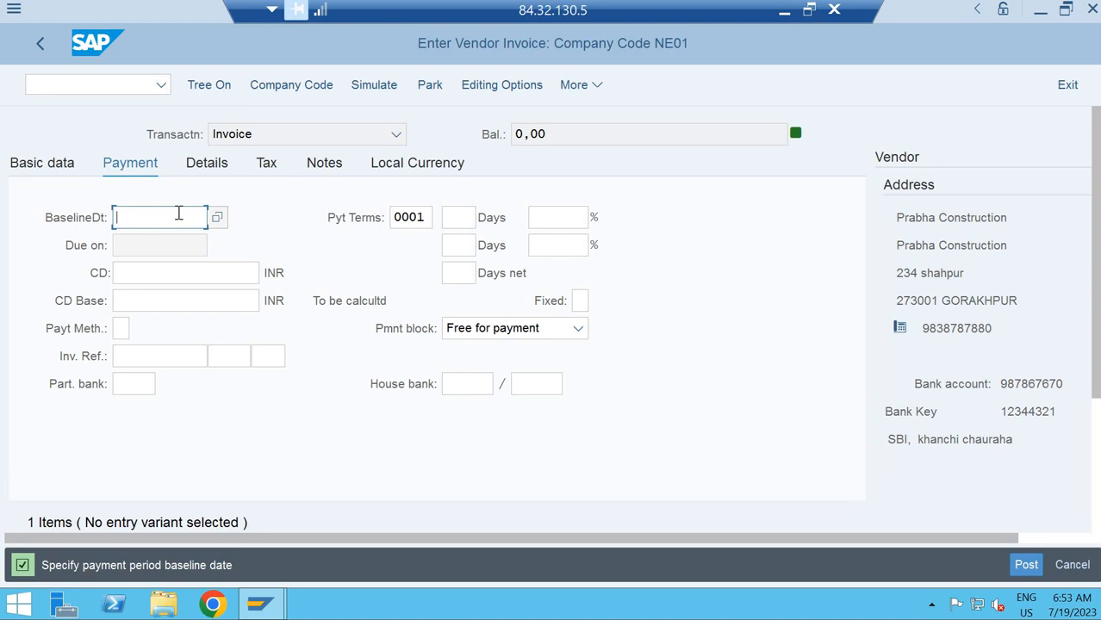
Set the payment baseline date to 19.07.2023 and post the vendor invoice.
{"action": "type", "text": "19"}
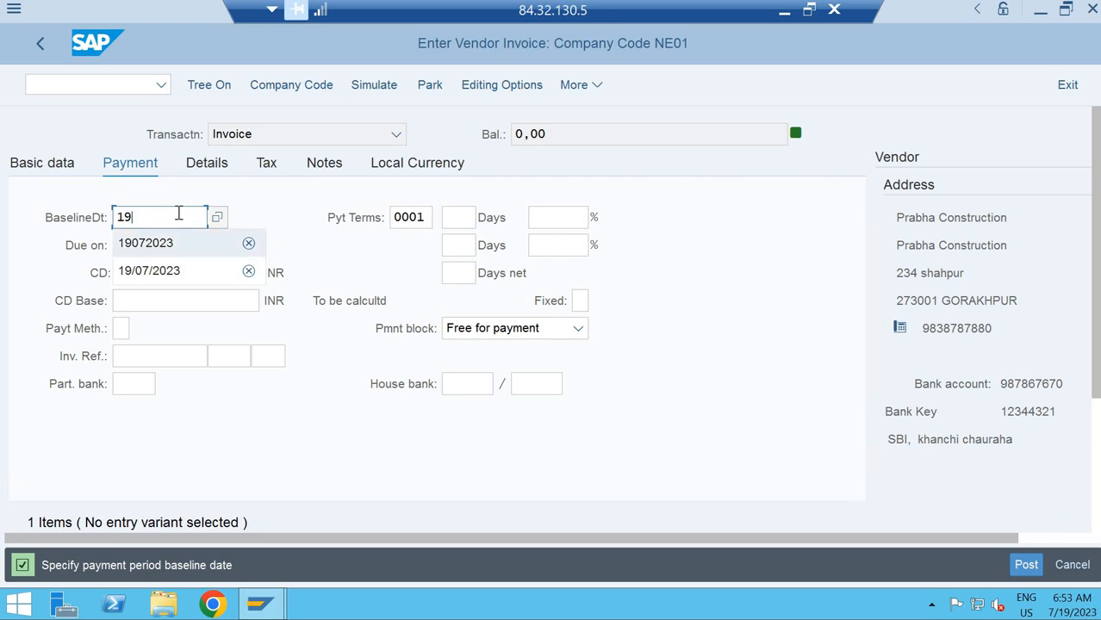
{"action": "key", "text": "Return"}
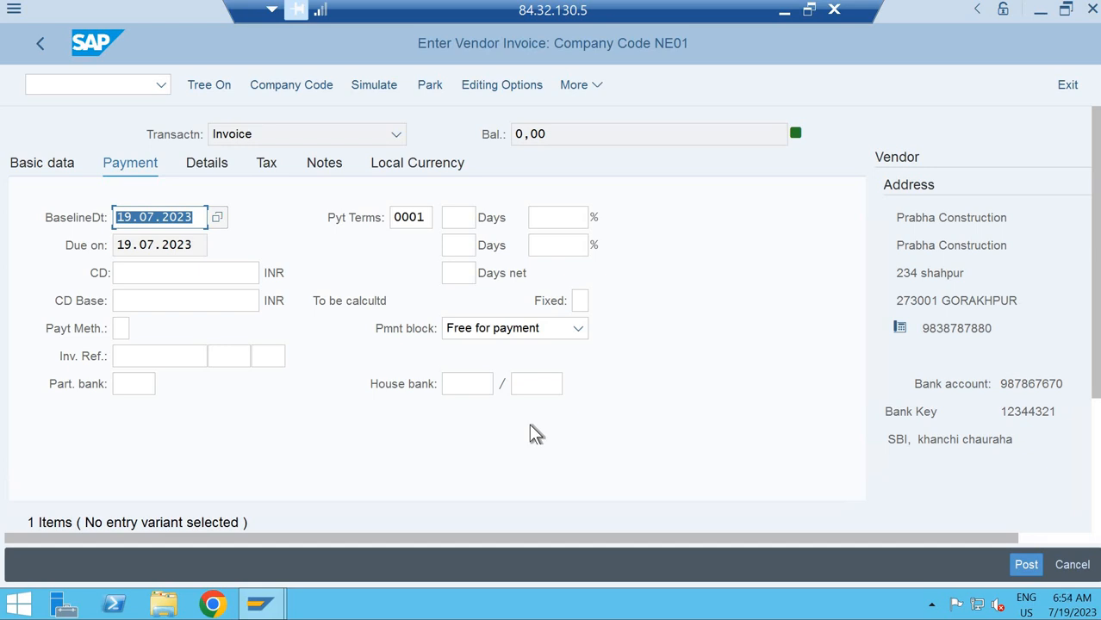
{"action": "left_click", "coordinate": [1026, 567]}
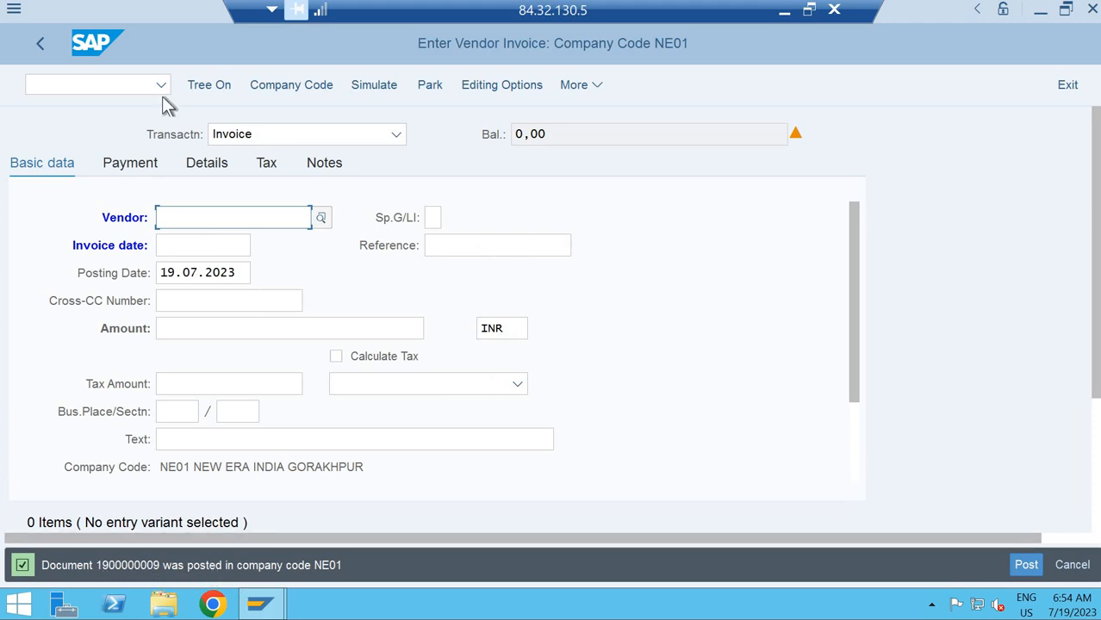
Leave the vendor invoice entry and open the Vendor Line Item Display with transaction FBL1N.
{"action": "left_click", "coordinate": [117, 80]}
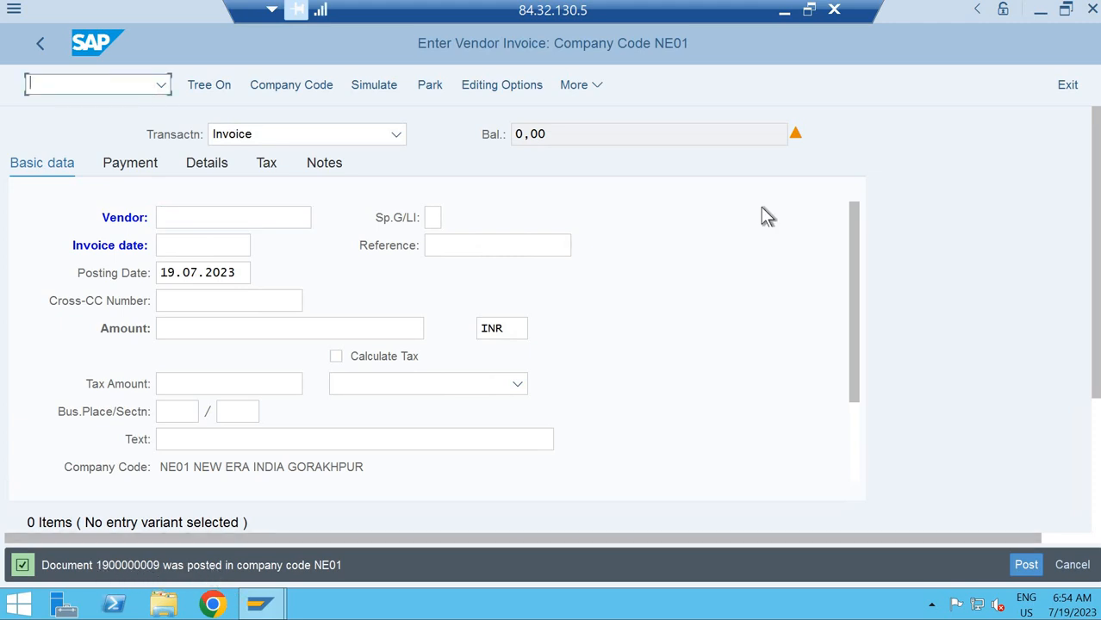
{"action": "type", "text": "/n"}
{"action": "key", "text": "Return"}
{"action": "type", "text": "fb"}
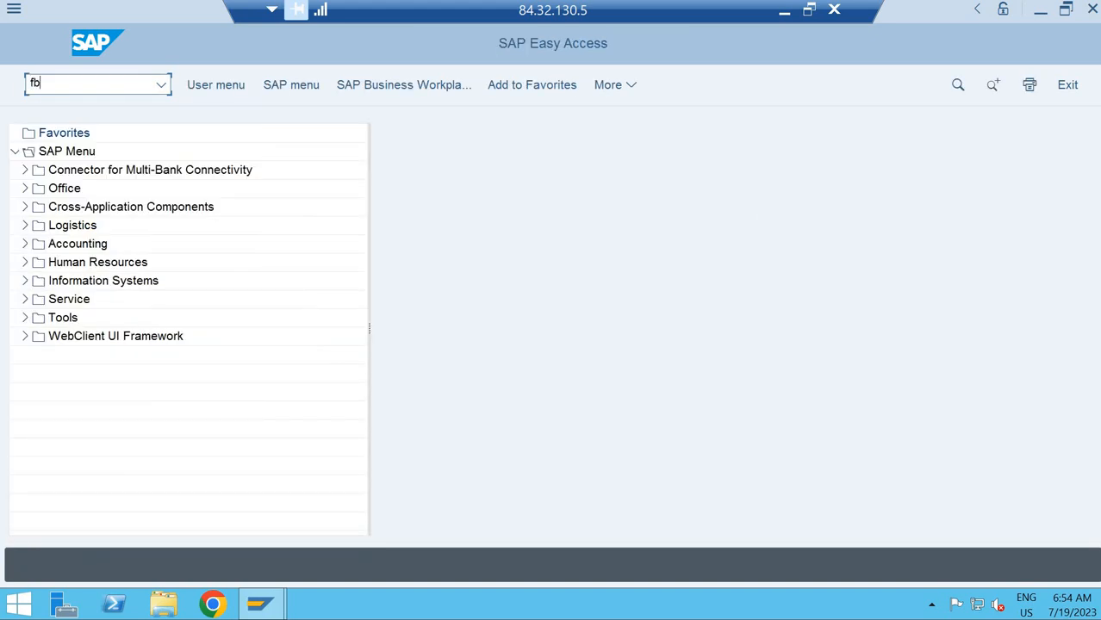
{"action": "type", "text": "l1n"}
{"action": "key", "text": "Return"}
Look up vendor Prabha Construction as the vendor account and display its open items in company code NE01.
{"action": "left_click", "coordinate": [411, 166]}
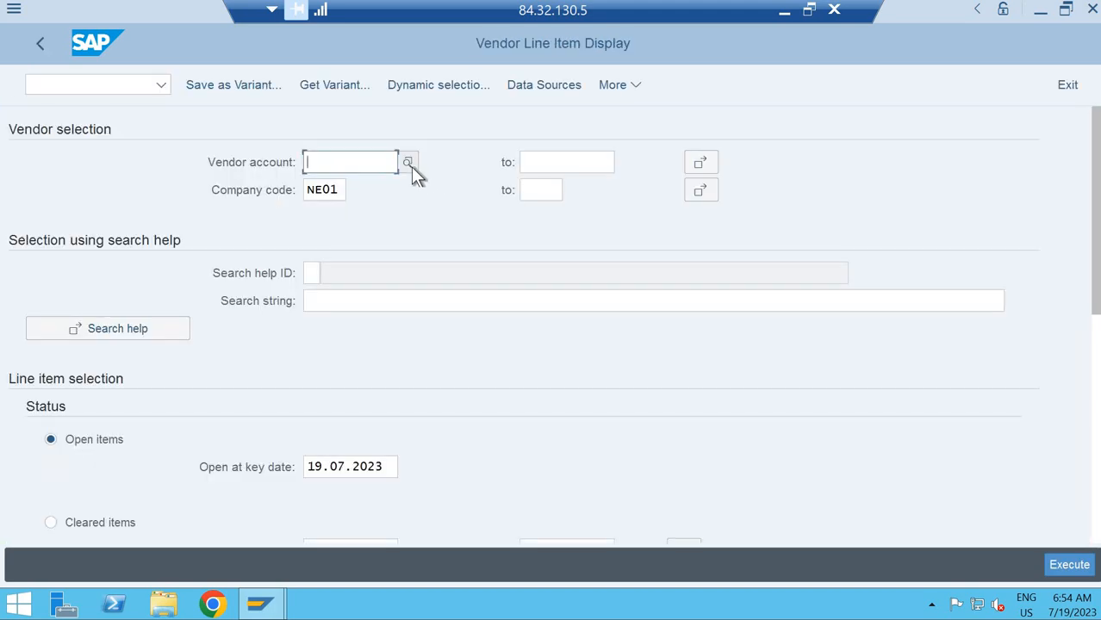
{"action": "key", "text": "Return"}
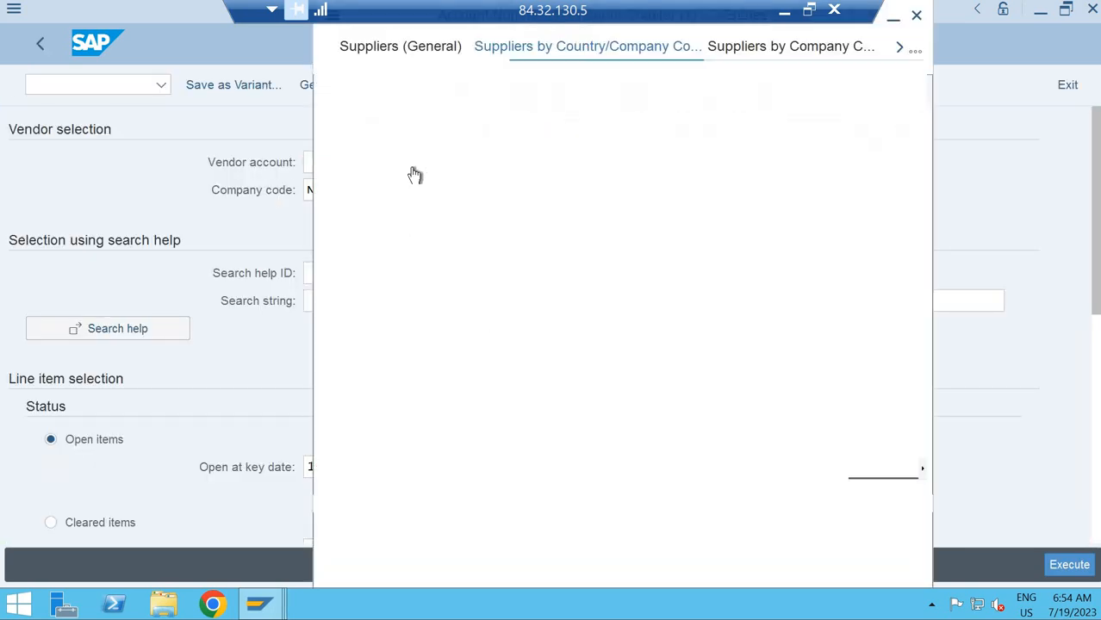
{"action": "double_click", "coordinate": [415, 177]}
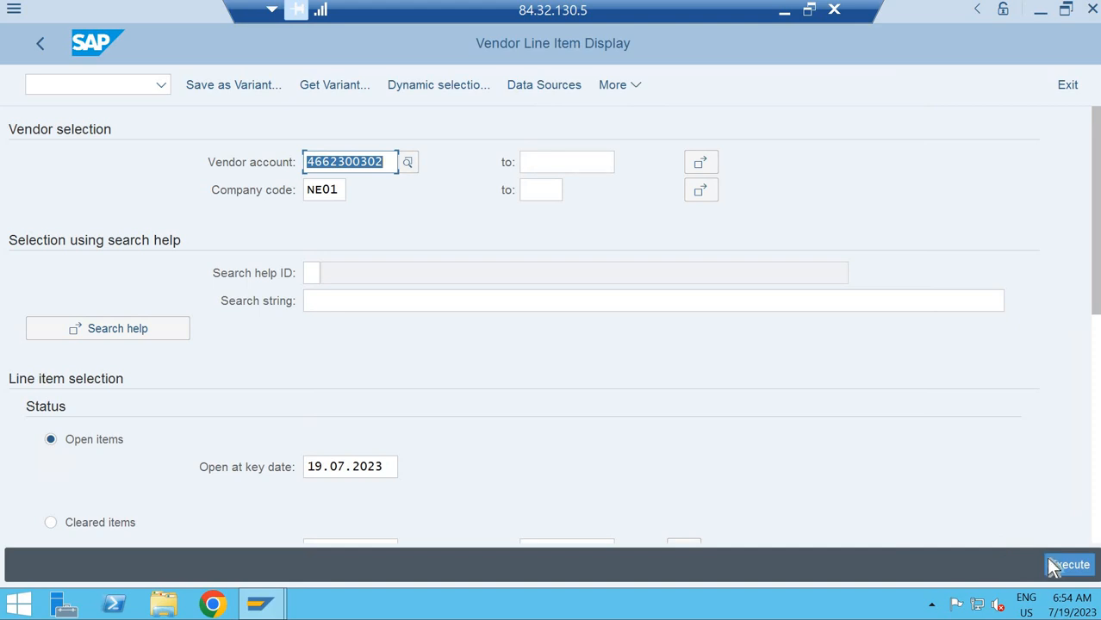
{"action": "left_click", "coordinate": [1060, 566]}
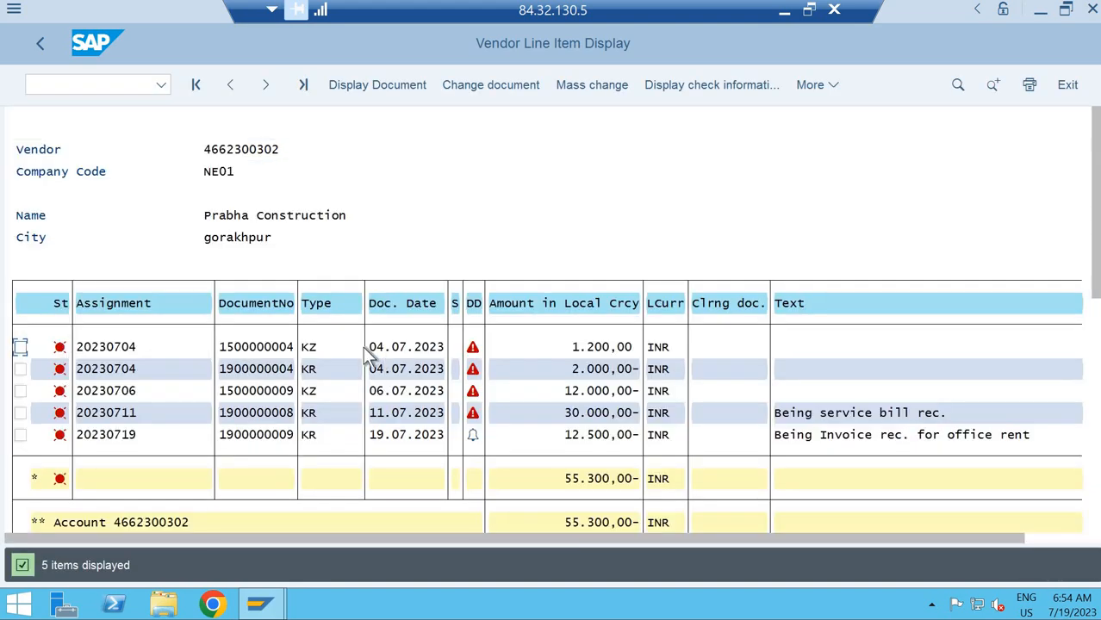
{"action": "left_click", "coordinate": [337, 440]}
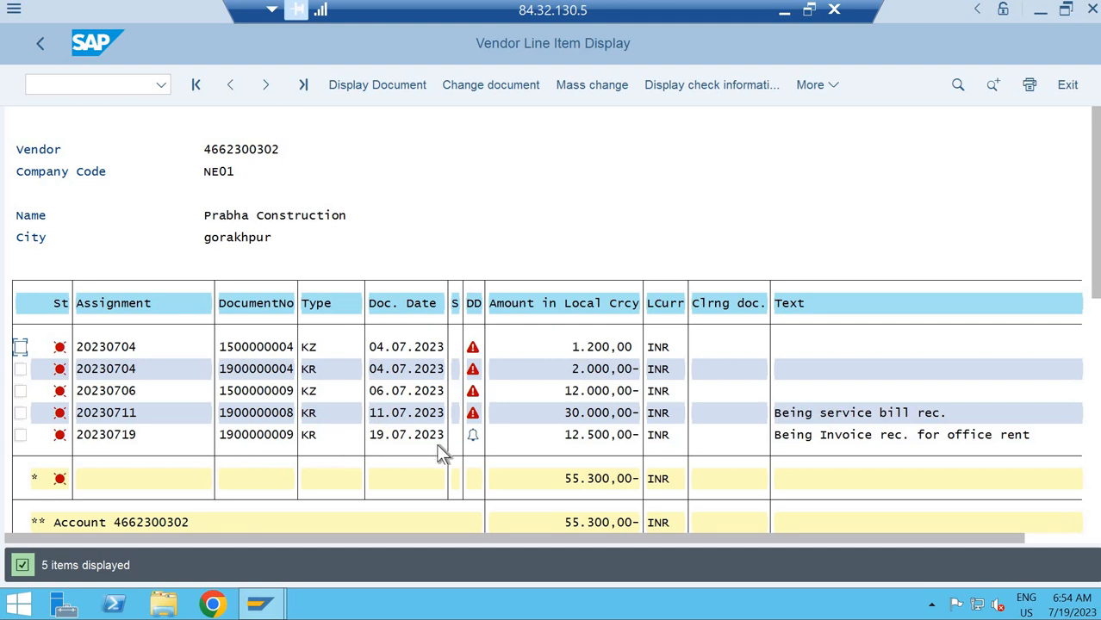
Sort the vendor line items by document date in descending order.
{"action": "left_click", "coordinate": [416, 308]}
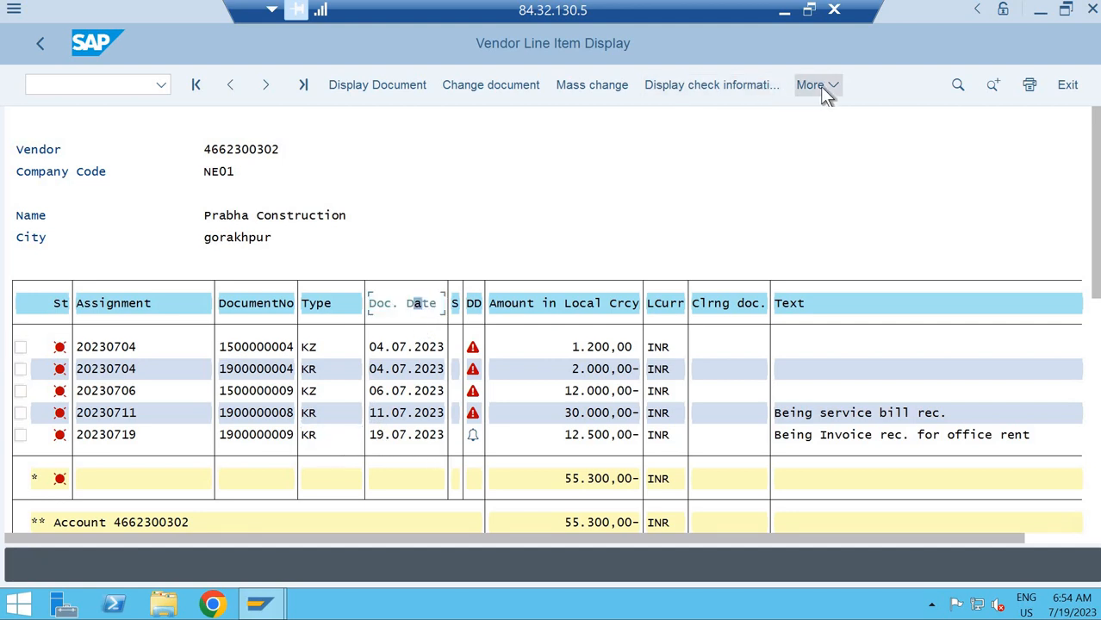
{"action": "left_click", "coordinate": [818, 86]}
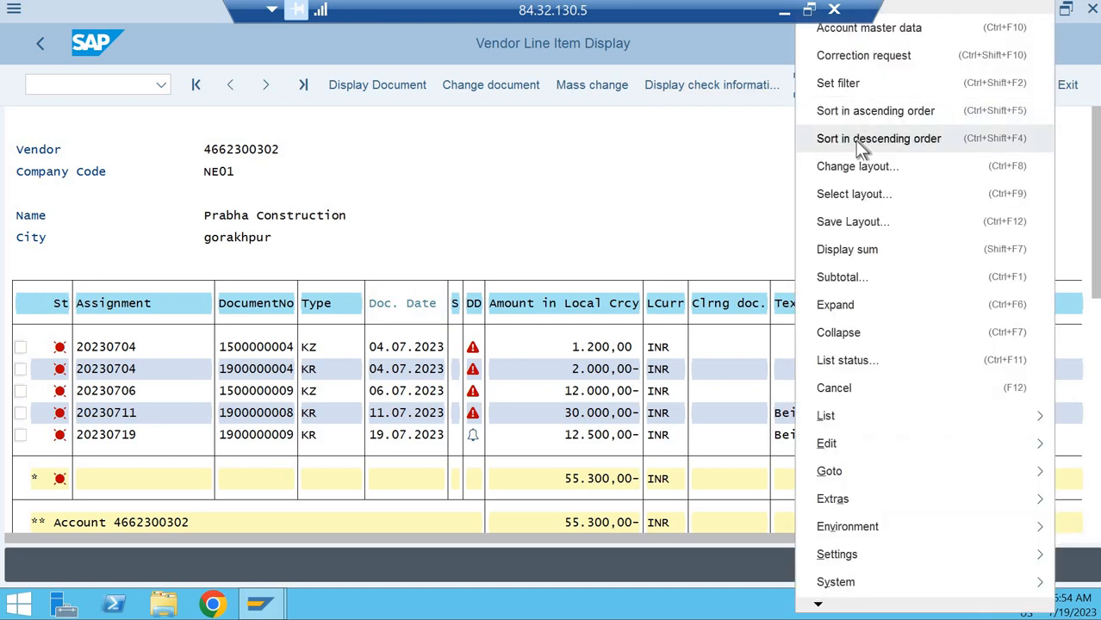
{"action": "left_click", "coordinate": [855, 141]}
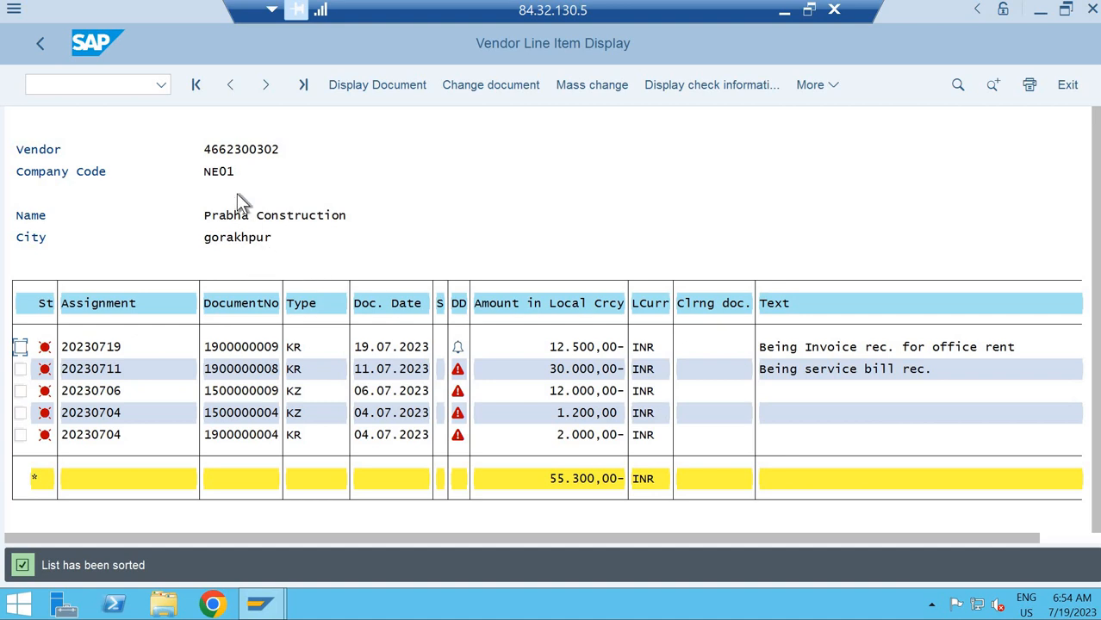
Leave the line item list and open Post Outgoing Payments with transaction F-53.
{"action": "left_click", "coordinate": [103, 76]}
{"action": "type", "text": "/n"}
{"action": "key", "text": "Return"}
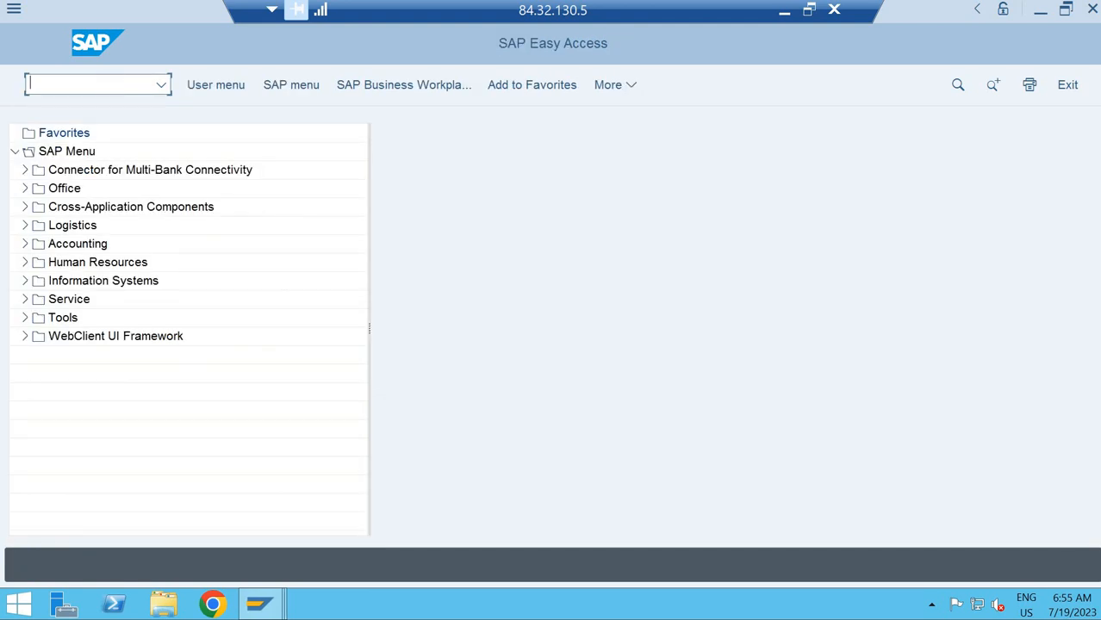
{"action": "type", "text": "f-53"}
{"action": "key", "text": "Return"}
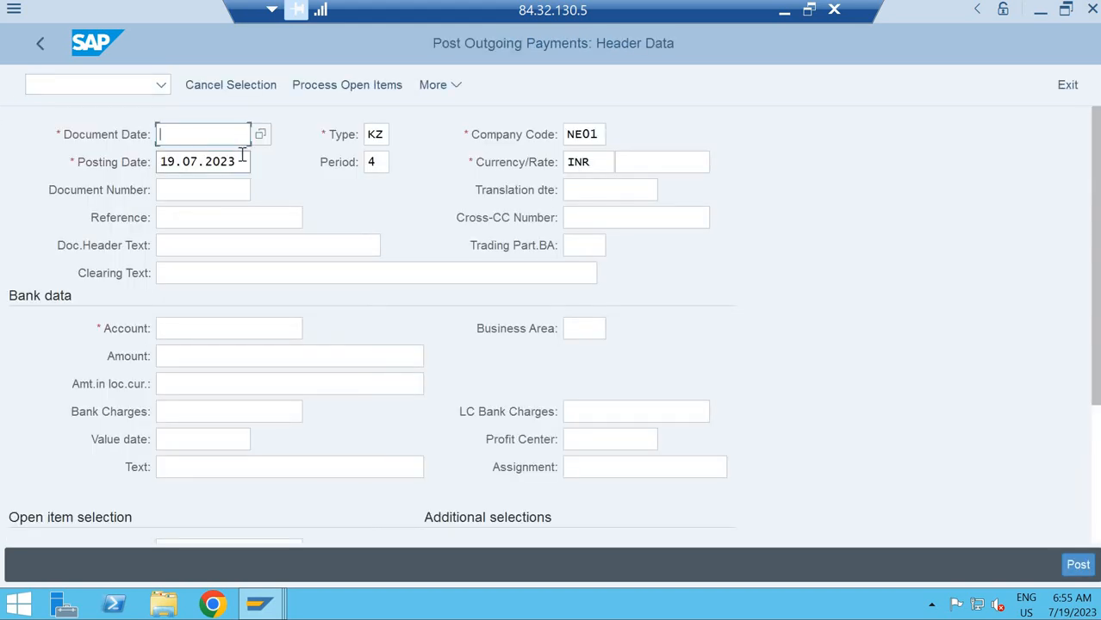
Set the outgoing payment's document date to 19.07.2023, keeping the proposed posting date, period, company code and currency.
{"action": "type", "text": "19"}
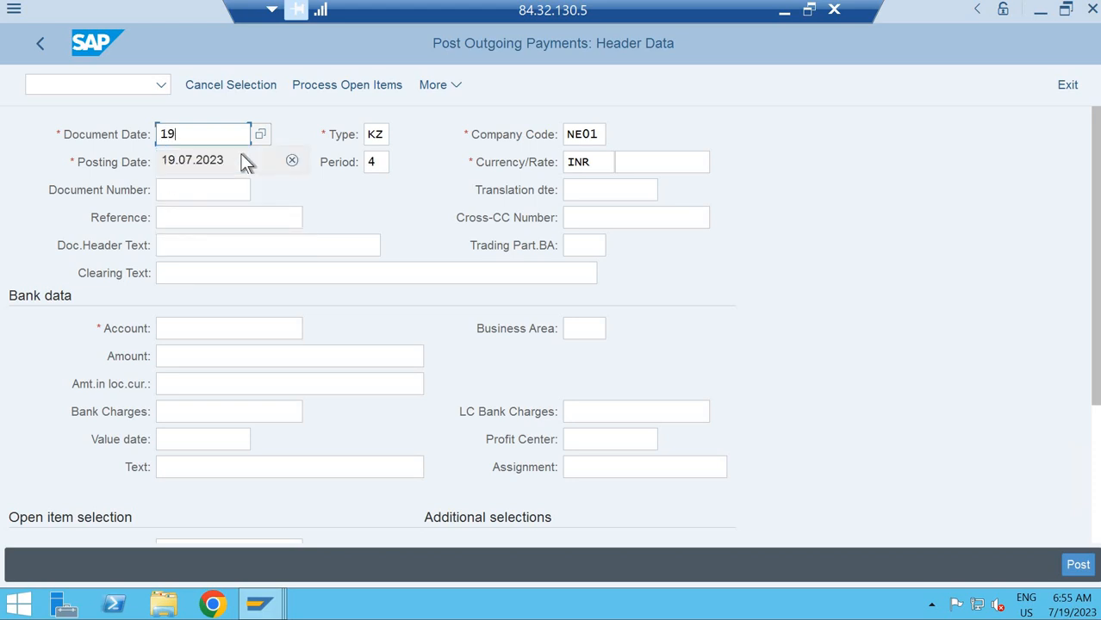
{"action": "left_click", "coordinate": [242, 155]}
{"action": "key", "text": "Tab"}
{"action": "key", "text": "Tab"}
{"action": "key", "text": "Tab"}
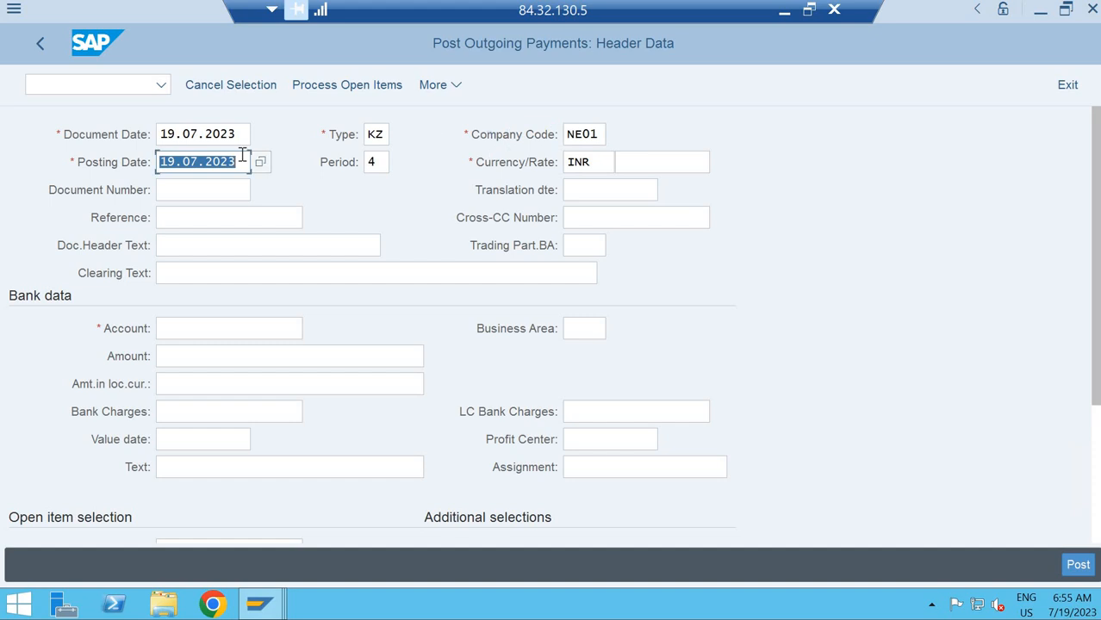
{"action": "key", "text": "Tab"}
{"action": "key", "text": "Tab"}
{"action": "key", "text": "Tab"}
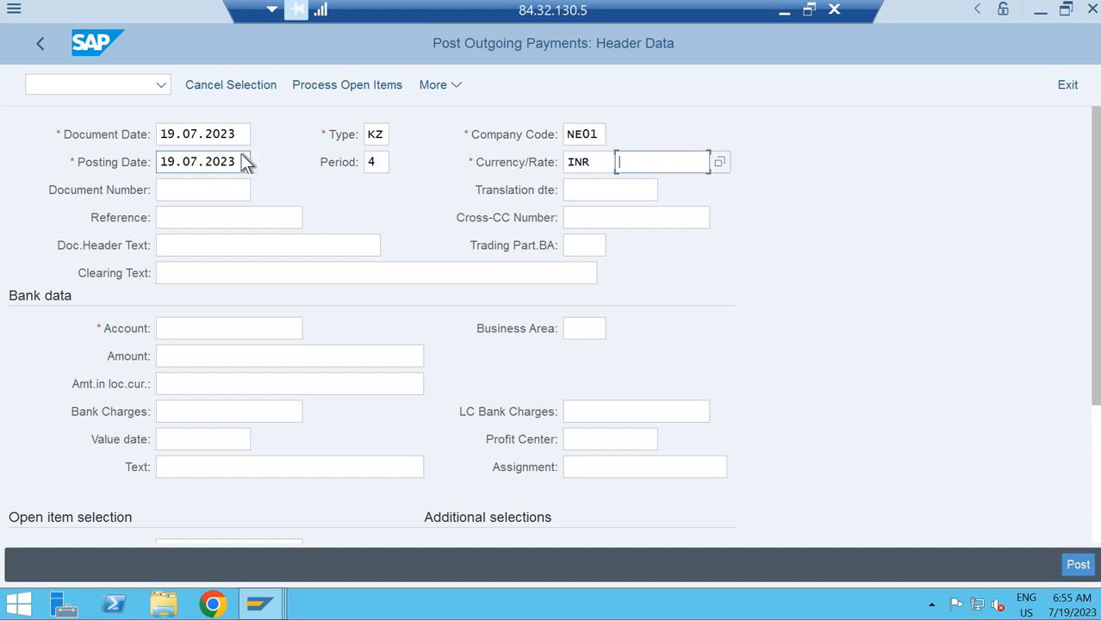
{"action": "key", "text": "Tab"}
{"action": "key", "text": "Tab"}
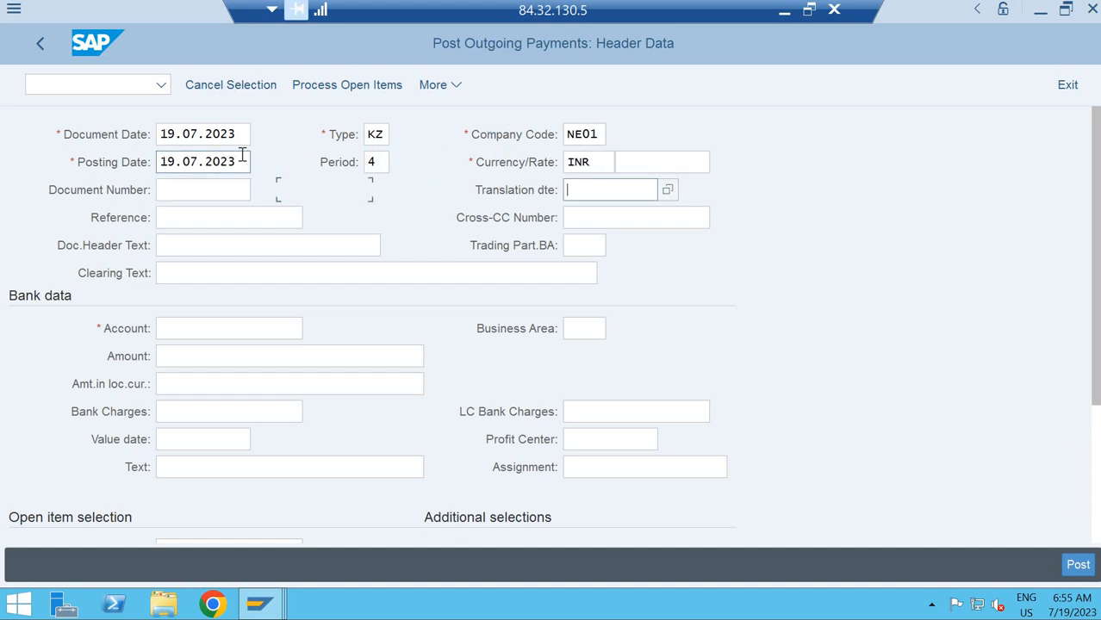
{"action": "key", "text": "Tab"}
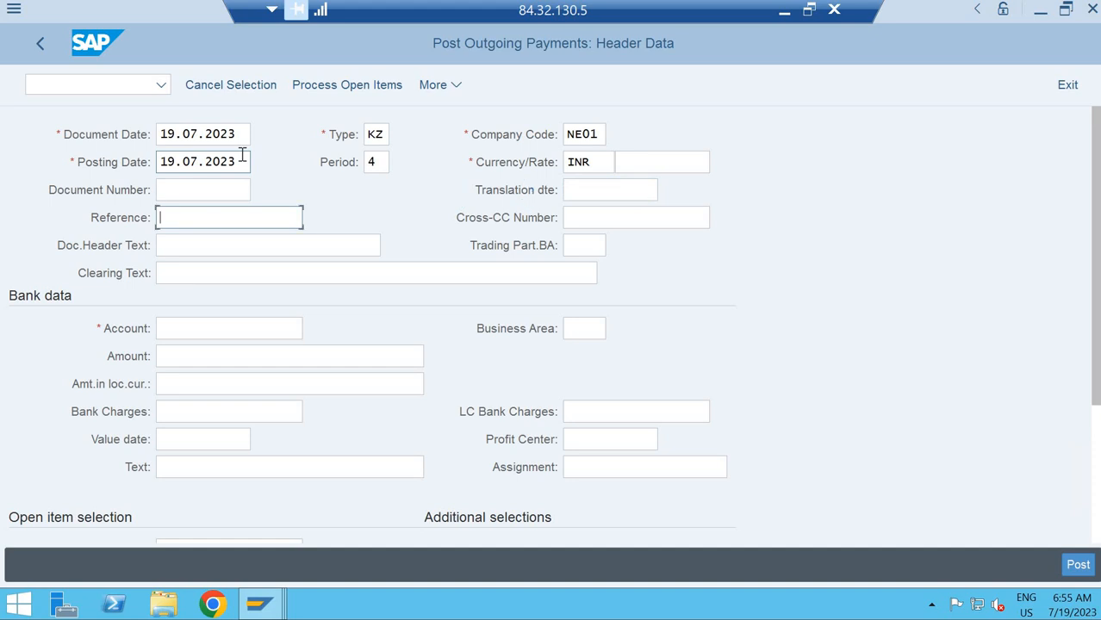
{"action": "type", "text": "In"}
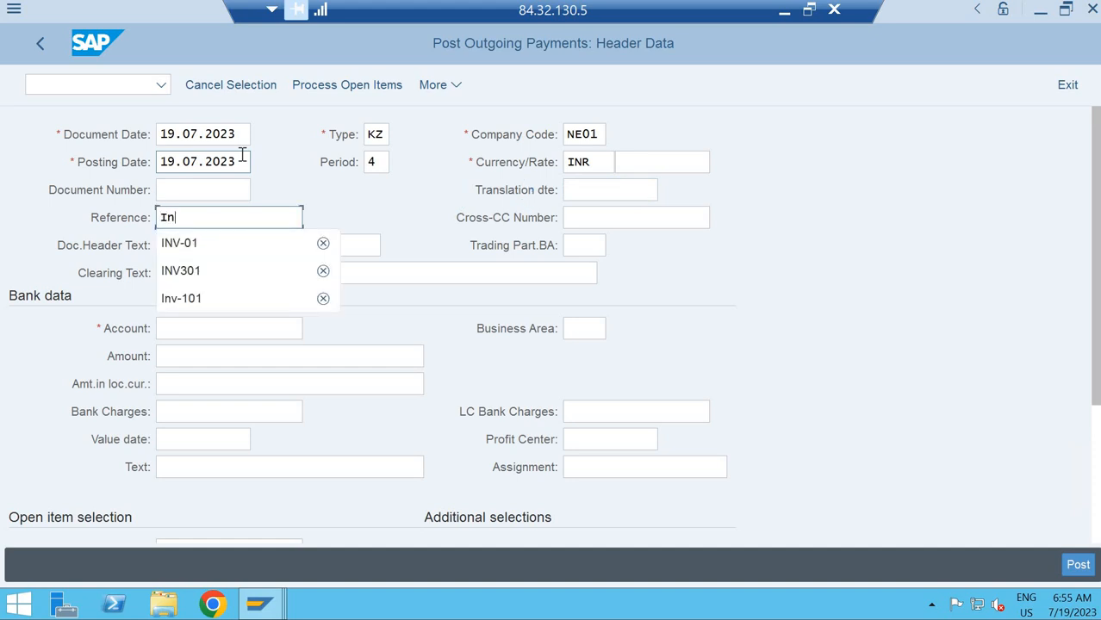
{"action": "key", "text": "BackSpace"}
{"action": "key", "text": "BackSpace"}
Enter "Vendor Residual Payment" as the document header text, leaving the reference empty.
{"action": "key", "text": "Tab"}
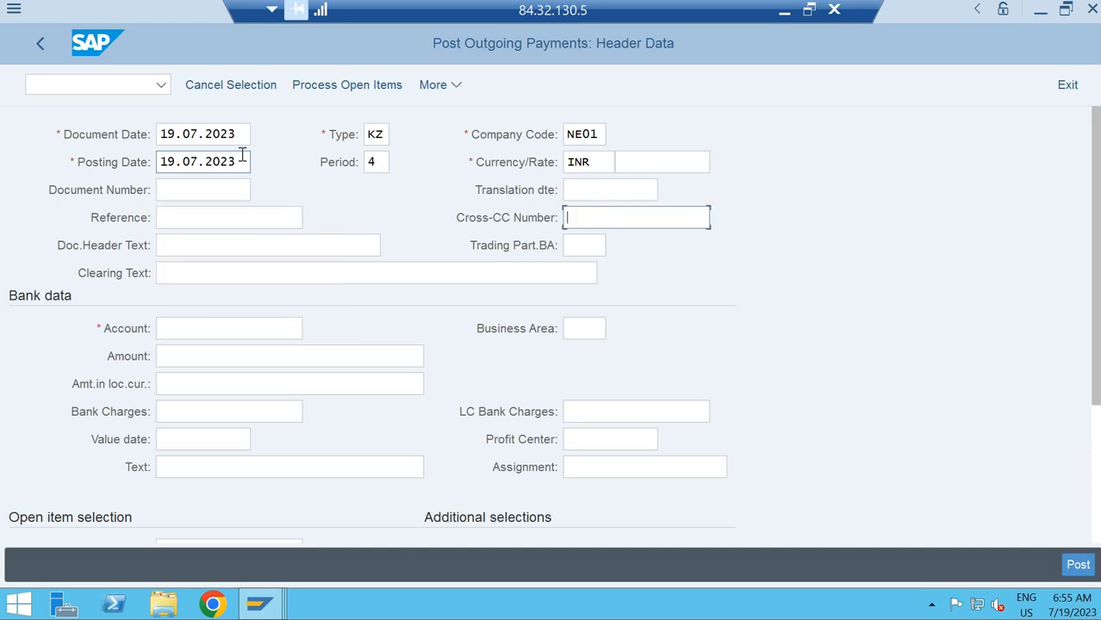
{"action": "key", "text": "Tab"}
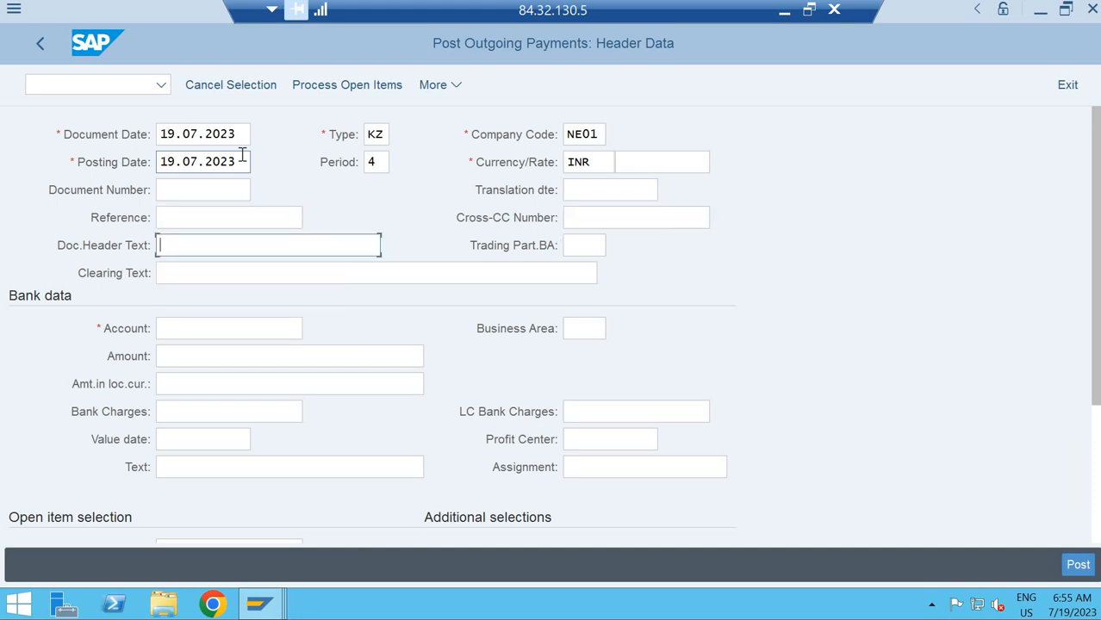
{"action": "type", "text": "Vend"}
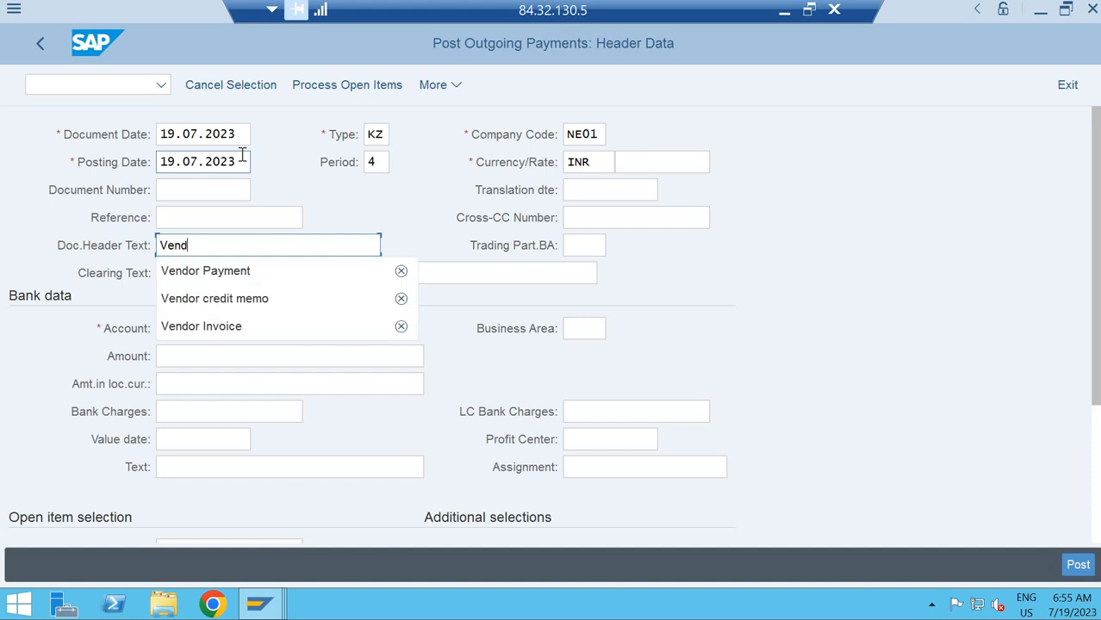
{"action": "type", "text": "or R"}
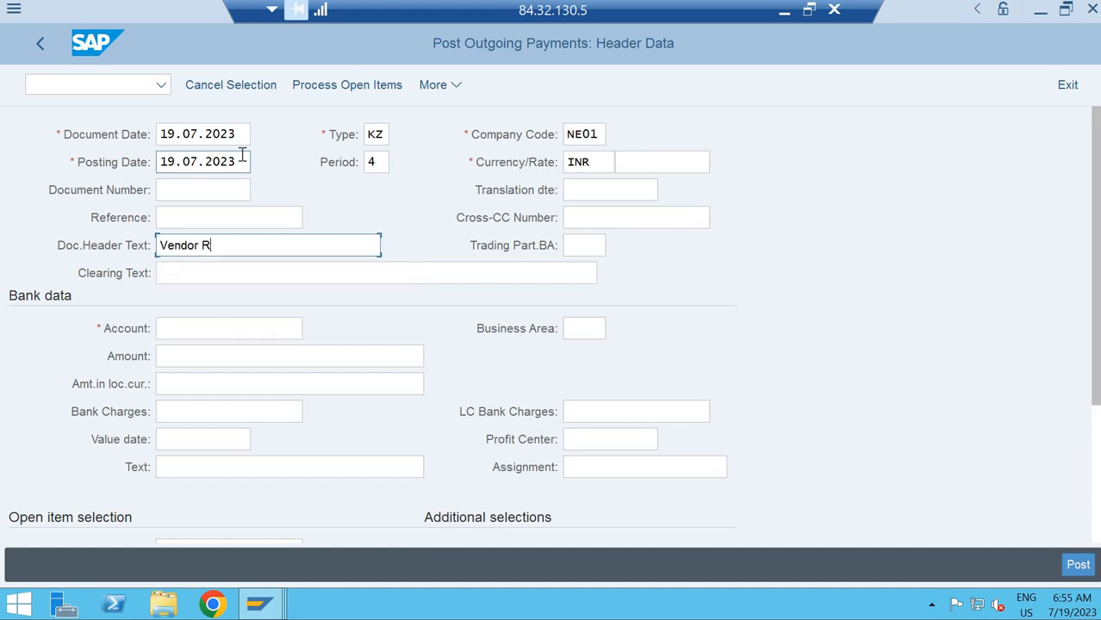
{"action": "type", "text": "esidual Payment"}
{"action": "key", "text": "Tab"}
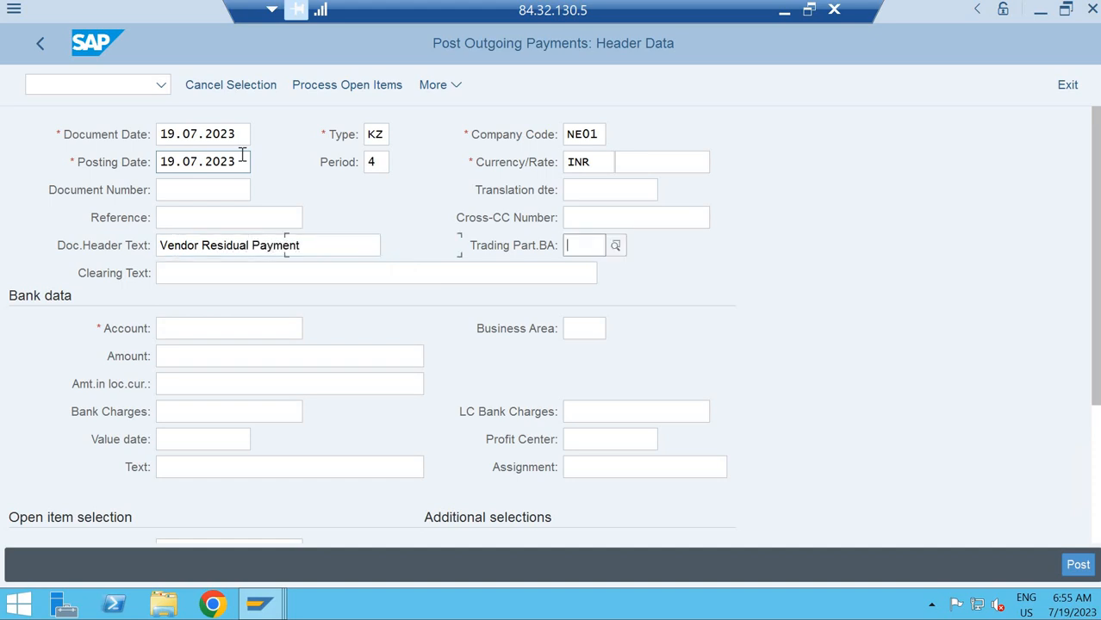
Set the clearing text to the suggested entry "Being payment made".
{"action": "key", "text": "Tab"}
{"action": "type", "text": "Being"}
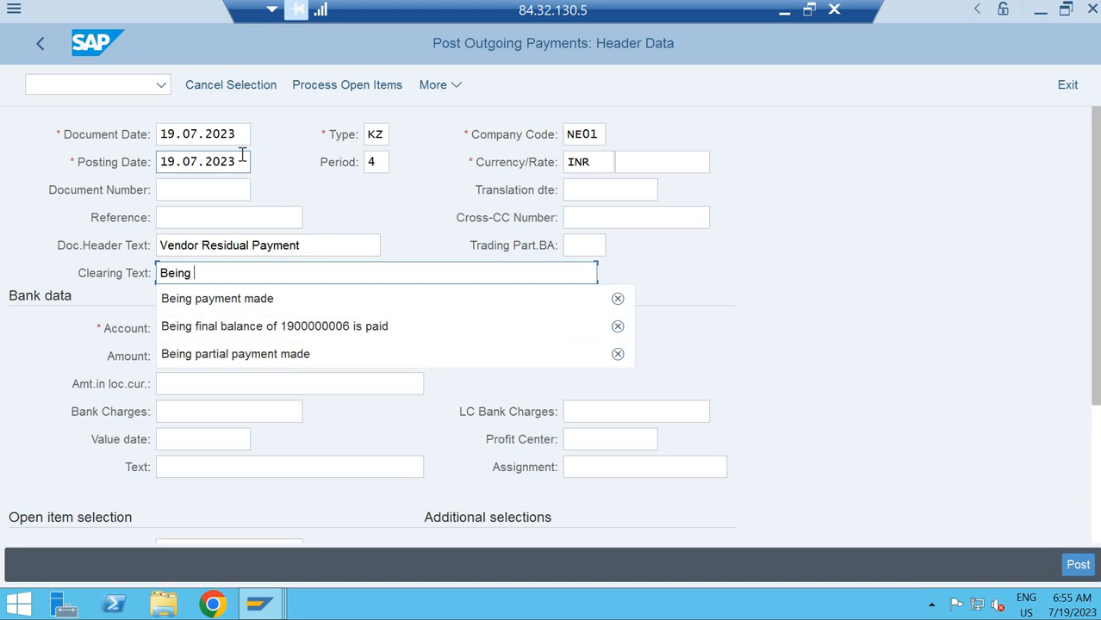
{"action": "key", "text": "Down"}
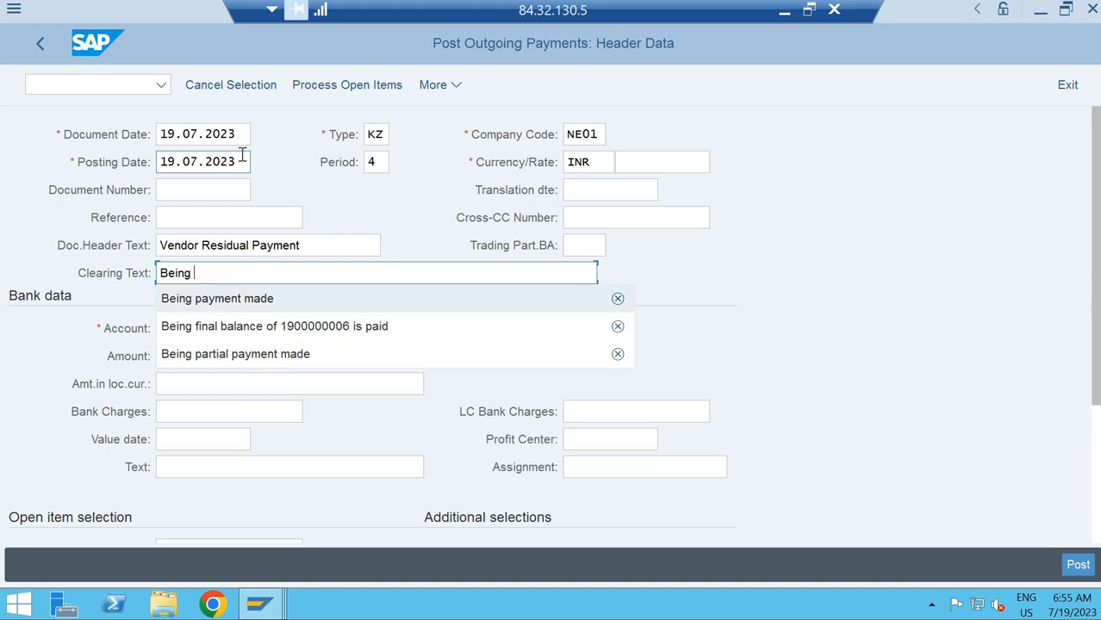
{"action": "key", "text": "Return"}
Look up the G/L accounts and assign the Cash in hand account in the bank data.
{"action": "key", "text": "Tab"}
{"action": "key", "text": "Tab"}
{"action": "key", "text": "shift+Tab"}
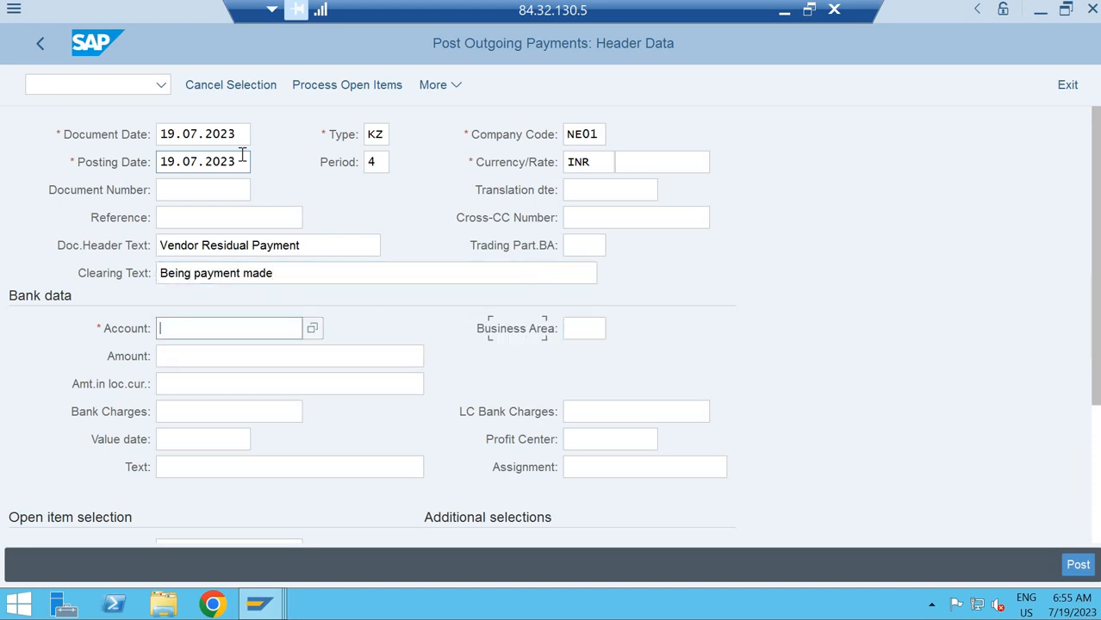
{"action": "key", "text": "F4"}
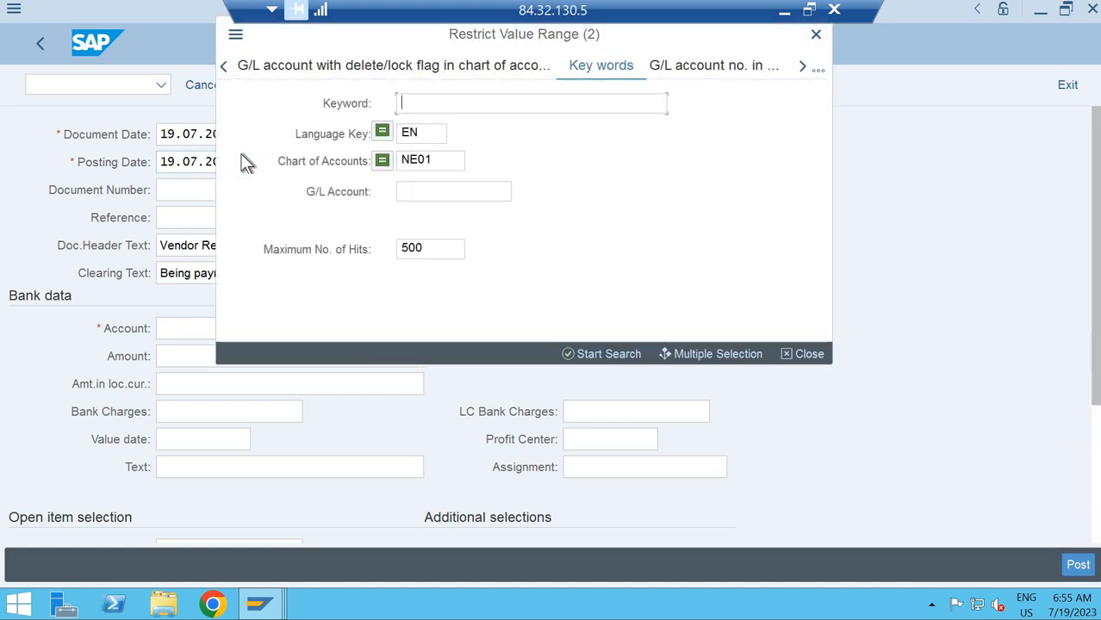
{"action": "key", "text": "Return"}
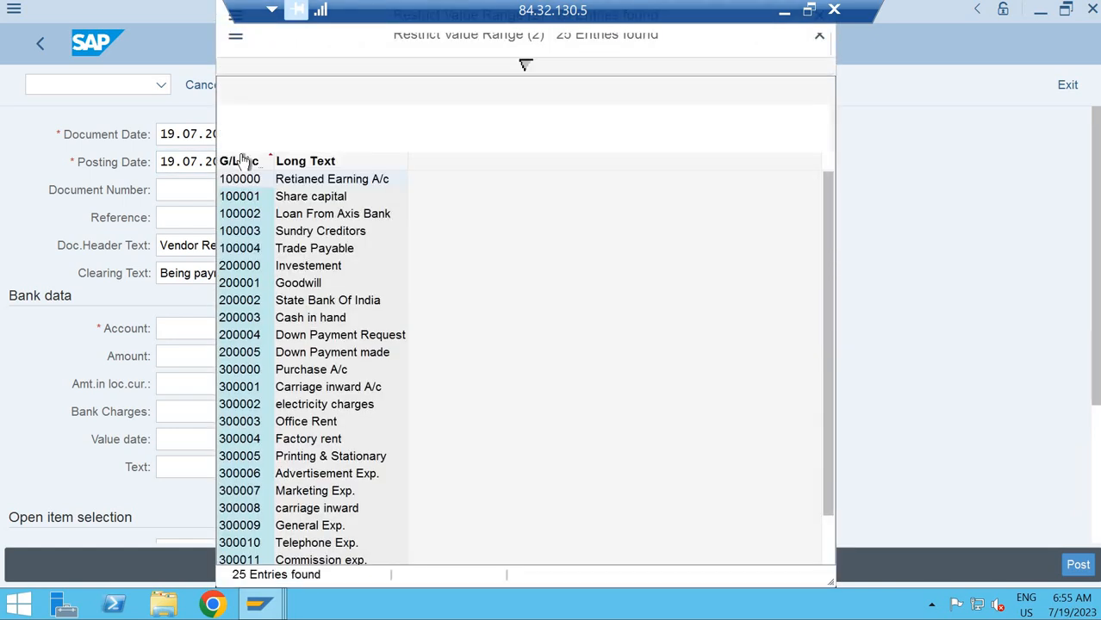
{"action": "key", "text": "Down"}
{"action": "key", "text": "Down"}
{"action": "key", "text": "Down"}
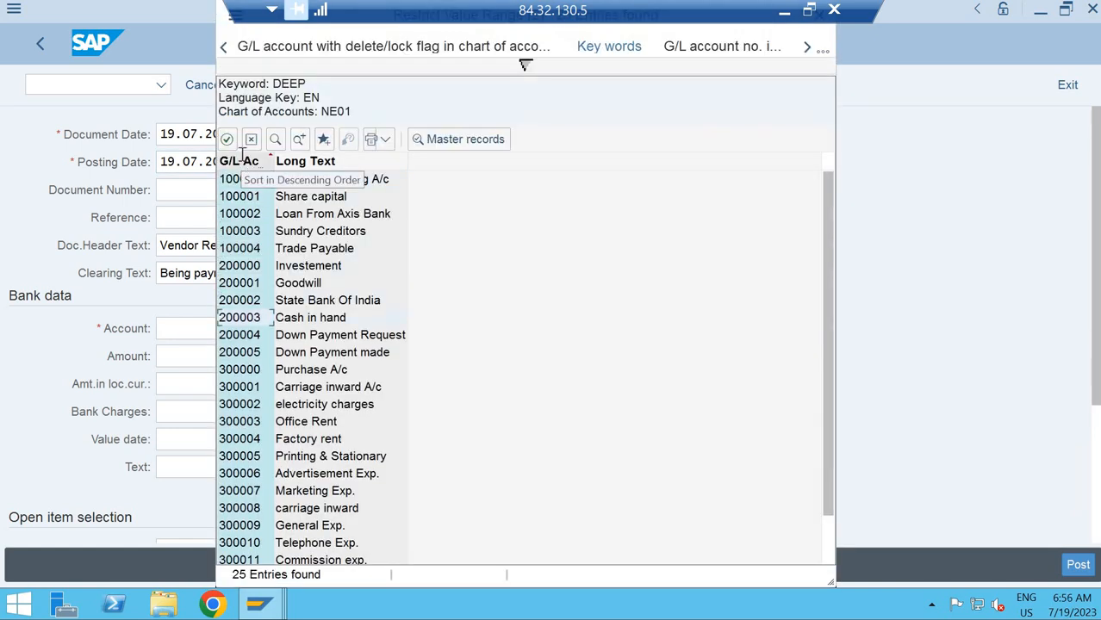
{"action": "key", "text": "Return"}
Enter 2500 as the payment amount in the bank data.
{"action": "key", "text": "Tab"}
{"action": "key", "text": "Tab"}
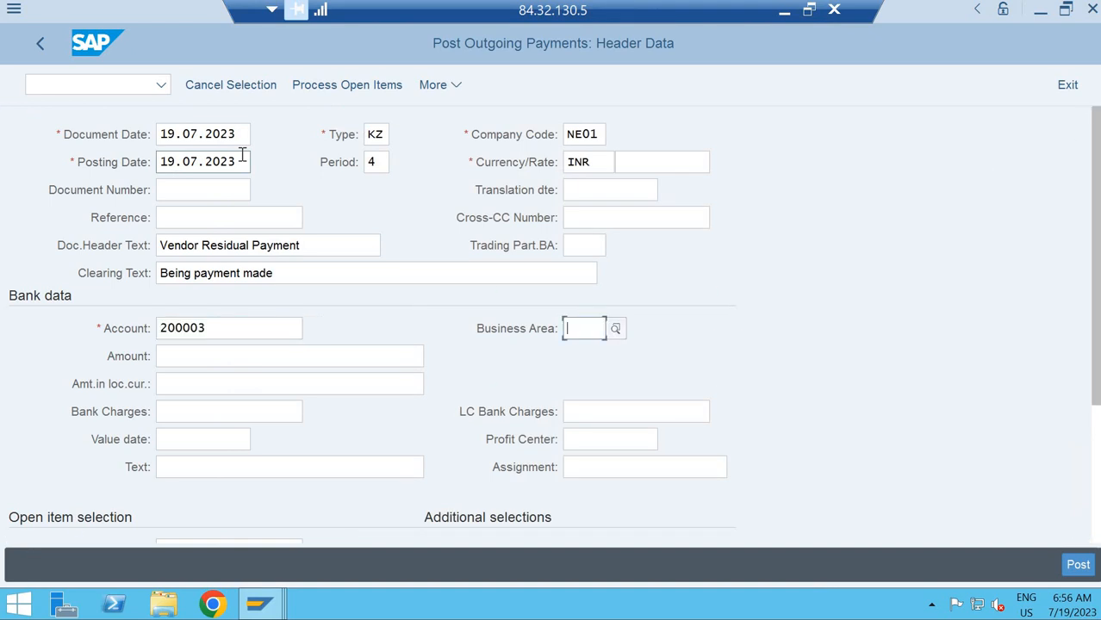
{"action": "type", "text": "2500"}
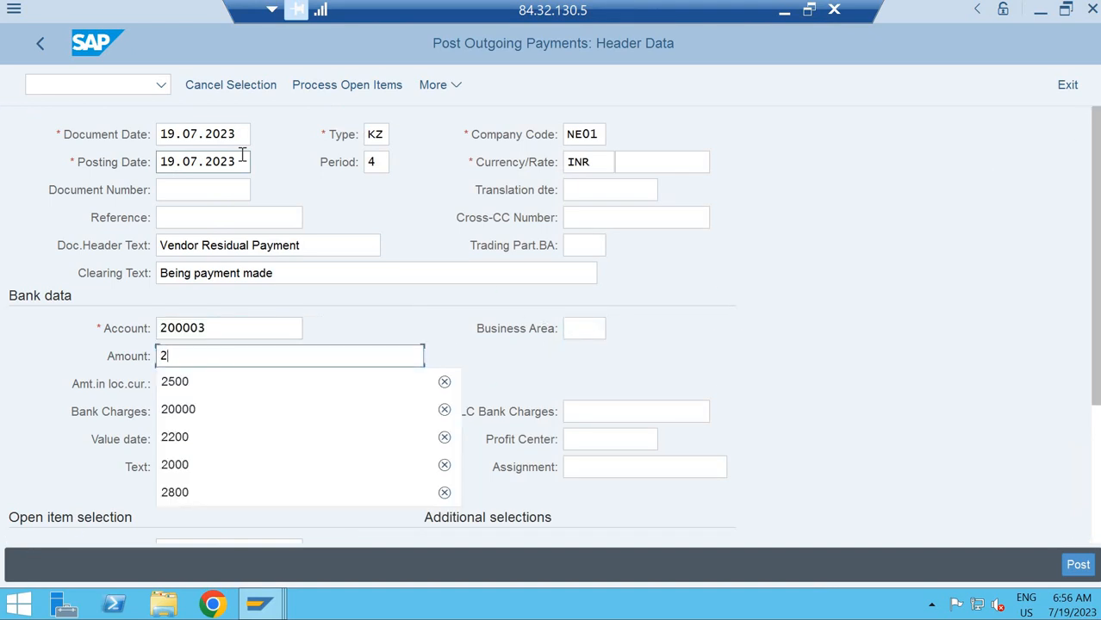
{"action": "key", "text": "Tab"}
{"action": "key", "text": "Tab"}
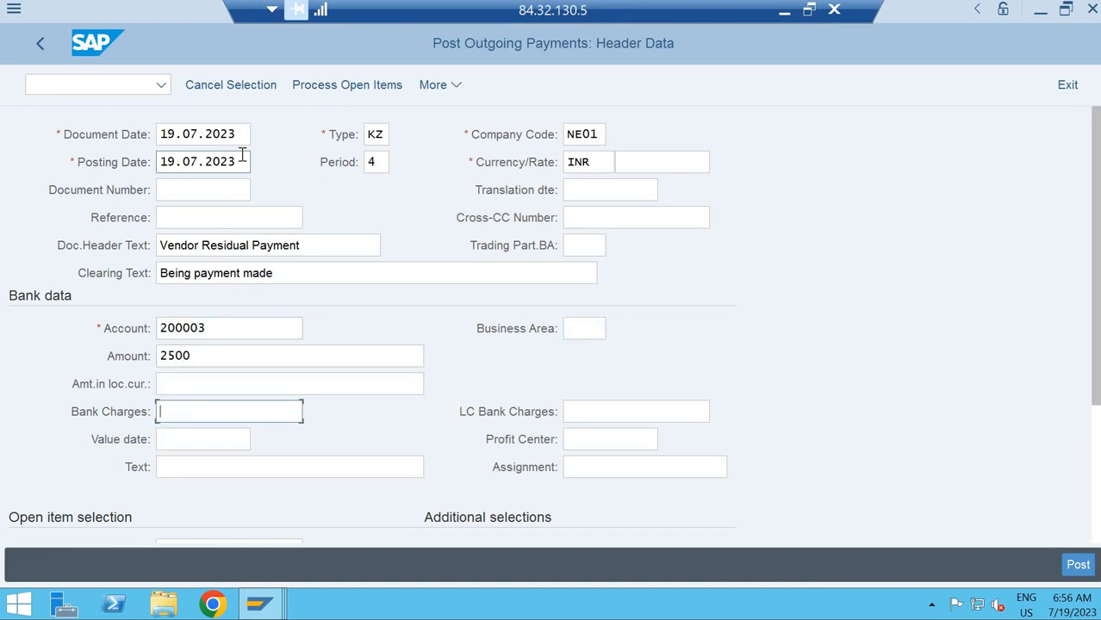
Set the bank data text to the suggested entry "Being rent paid", leaving bank charges, value date and profit center empty.
{"action": "key", "text": "Tab"}
{"action": "key", "text": "Tab"}
{"action": "key", "text": "Tab"}
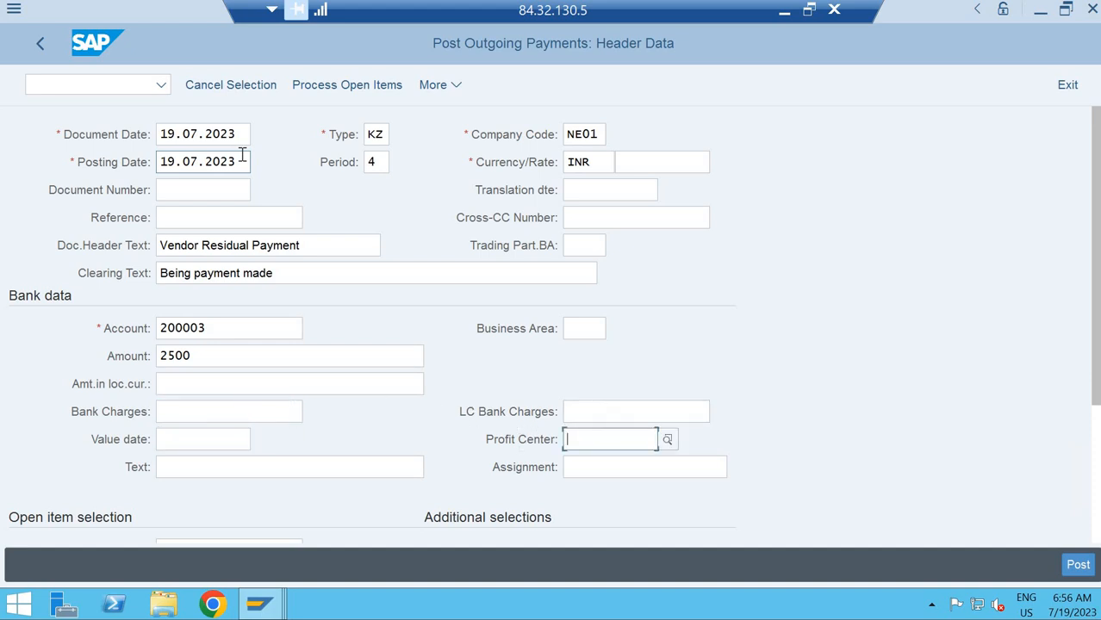
{"action": "key", "text": "Tab"}
{"action": "key", "text": "Tab"}
{"action": "key", "text": "shift+Tab"}
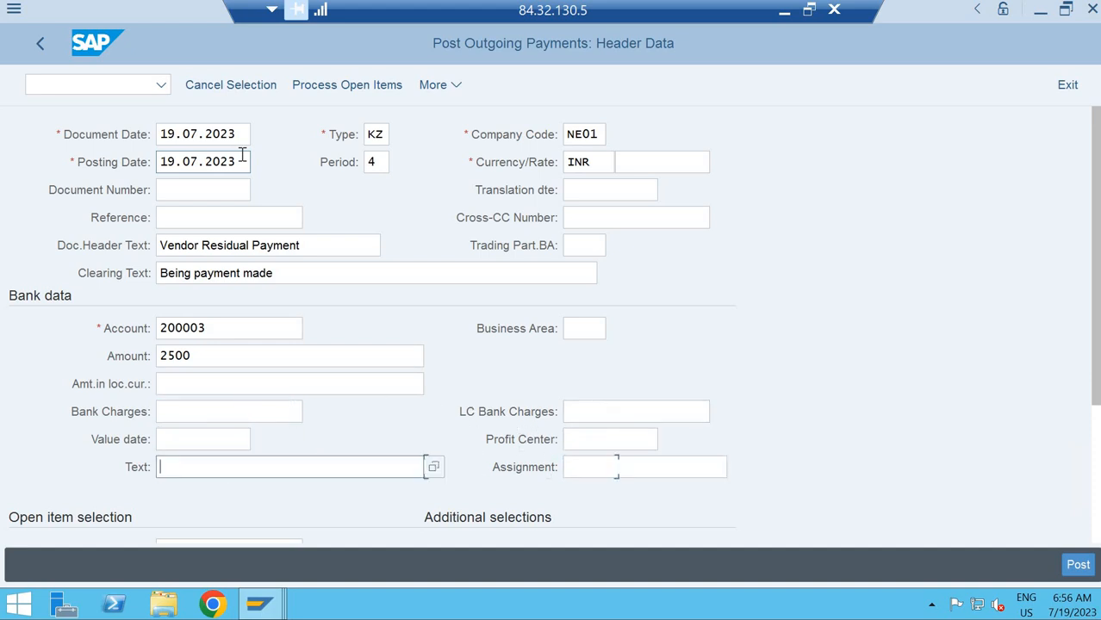
{"action": "type", "text": "Be"}
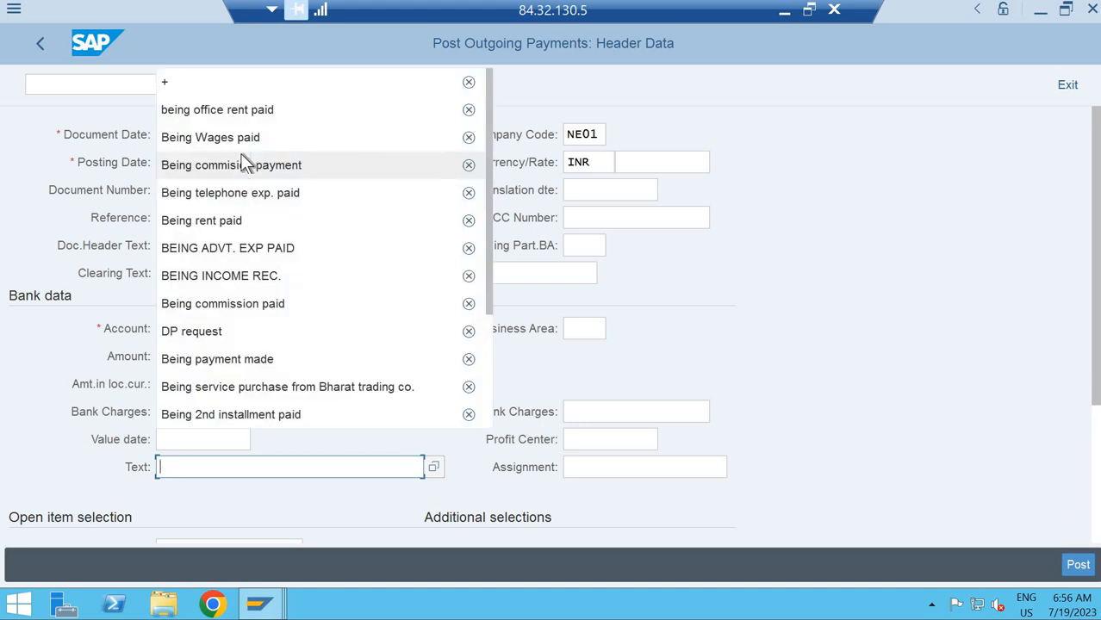
{"action": "type", "text": "ing"}
{"action": "key", "text": "Down"}
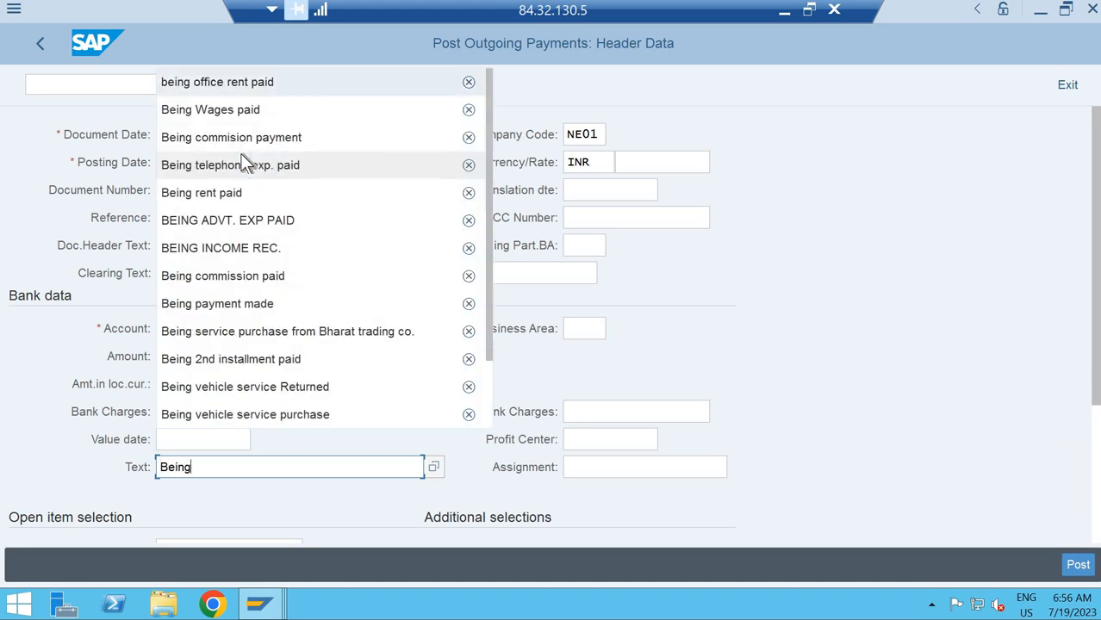
{"action": "key", "text": "Down"}
{"action": "key", "text": "Down"}
{"action": "key", "text": "Down"}
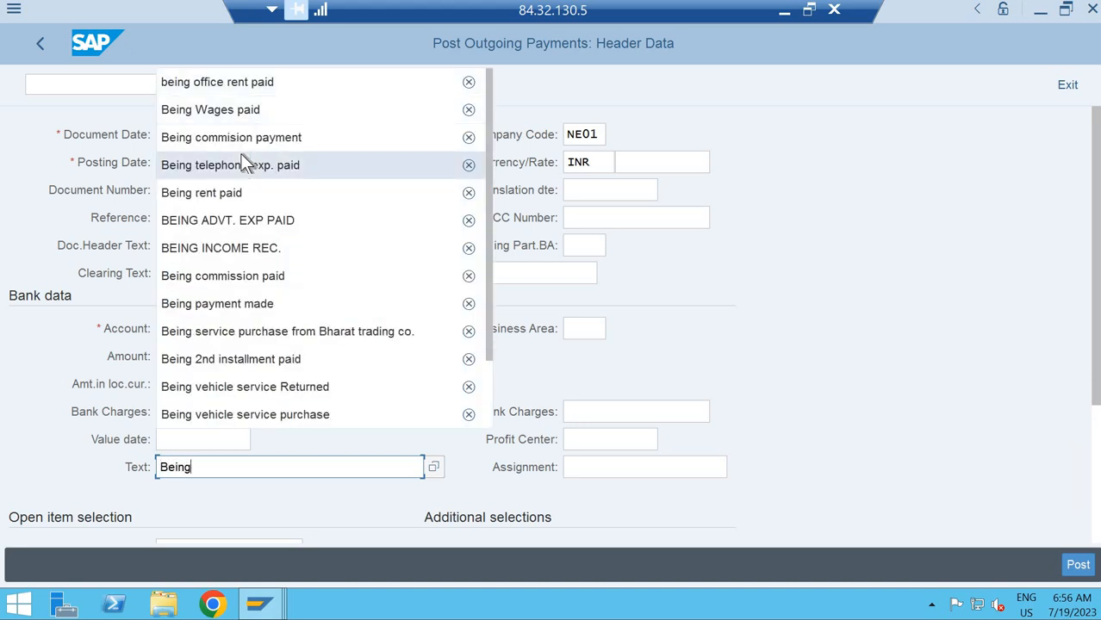
{"action": "key", "text": "Down"}
{"action": "key", "text": "Return"}
{"action": "key", "text": "Tab"}
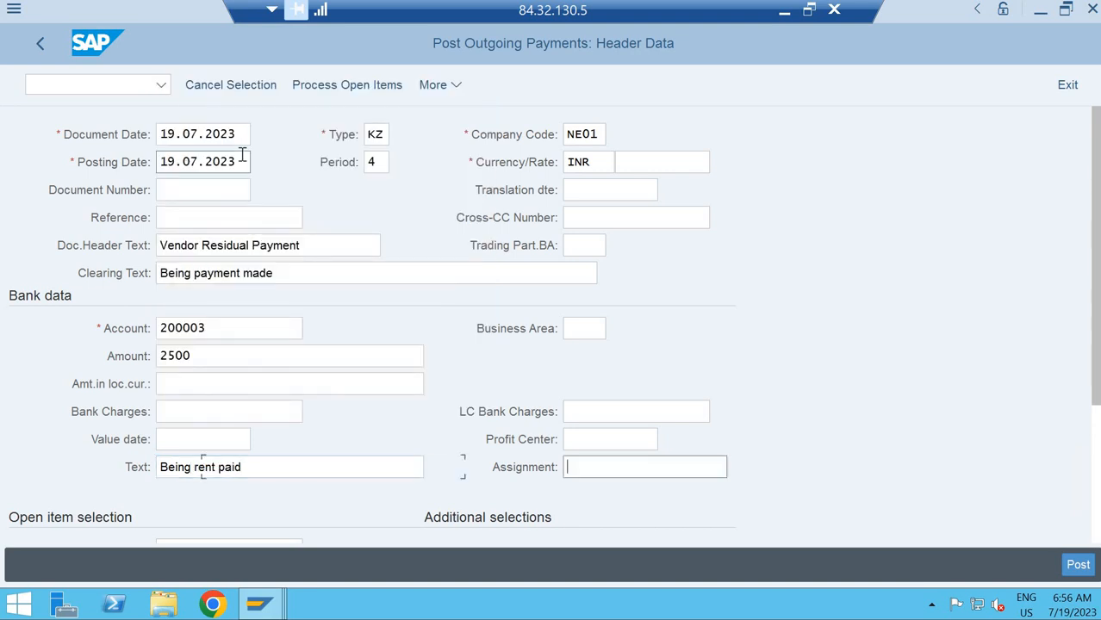
Look up the suppliers of company code NE01 and assign Prabha Construction as the open item selection account.
{"action": "key", "text": "Tab"}
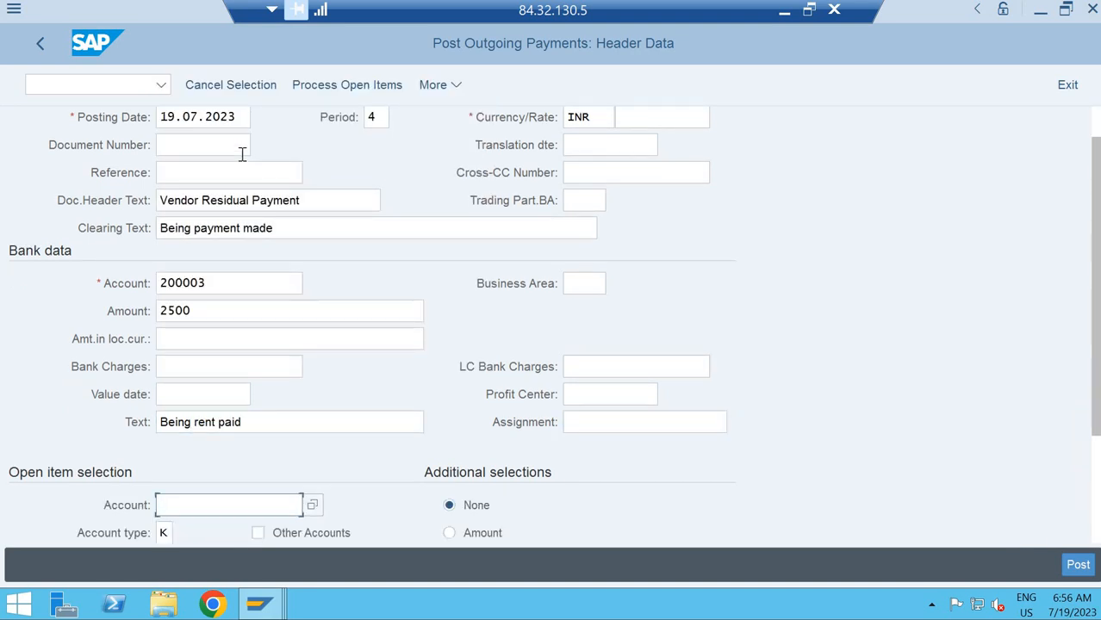
{"action": "key", "text": "F4"}
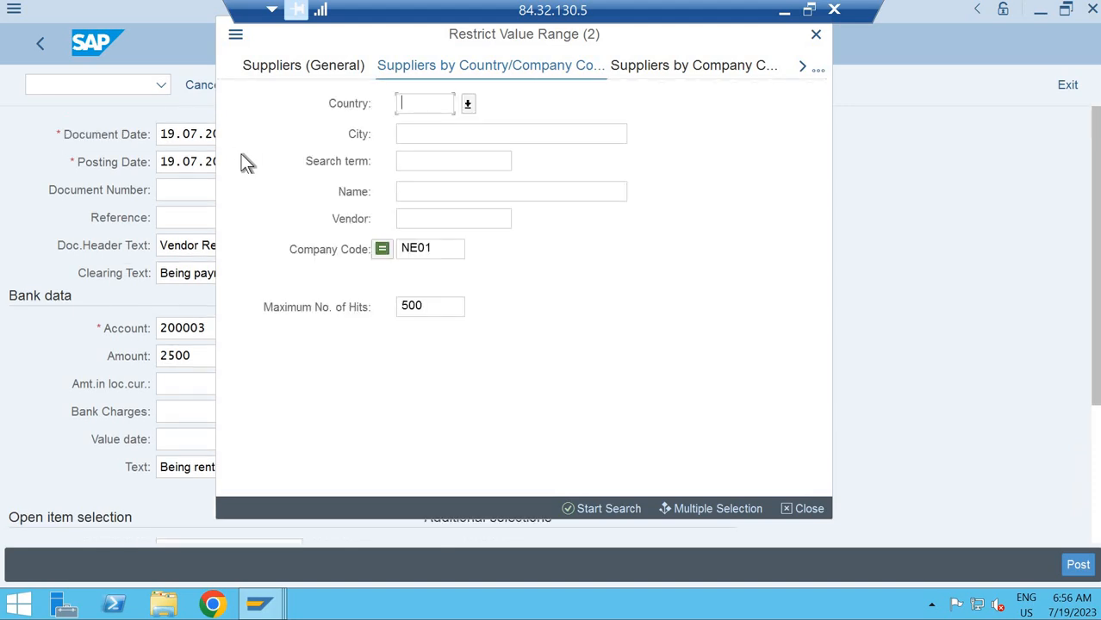
{"action": "key", "text": "Return"}
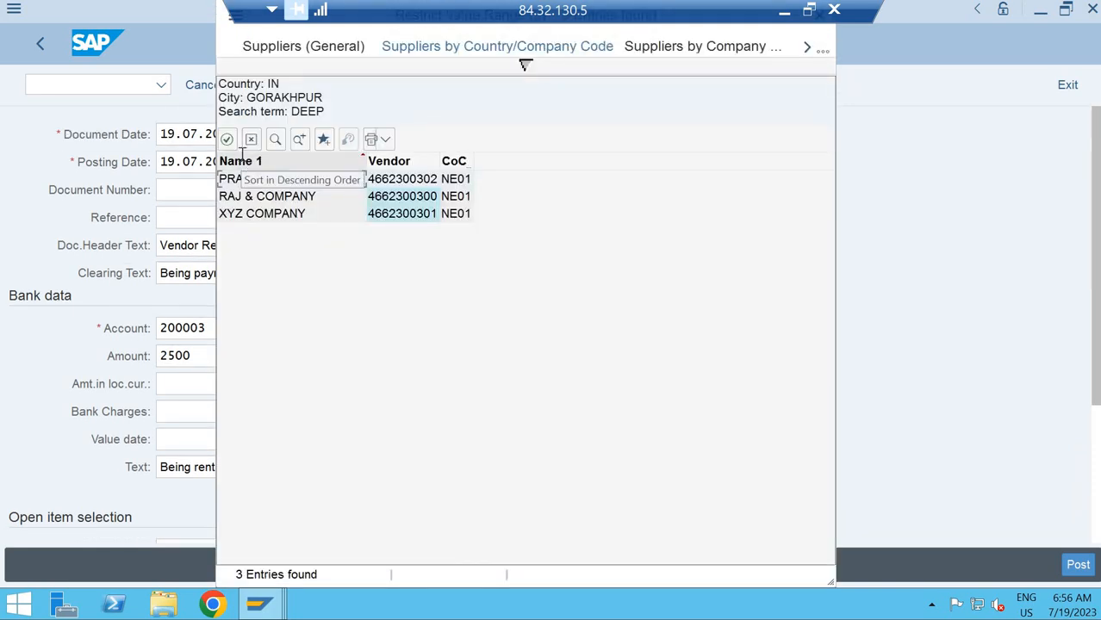
{"action": "key", "text": "Return"}
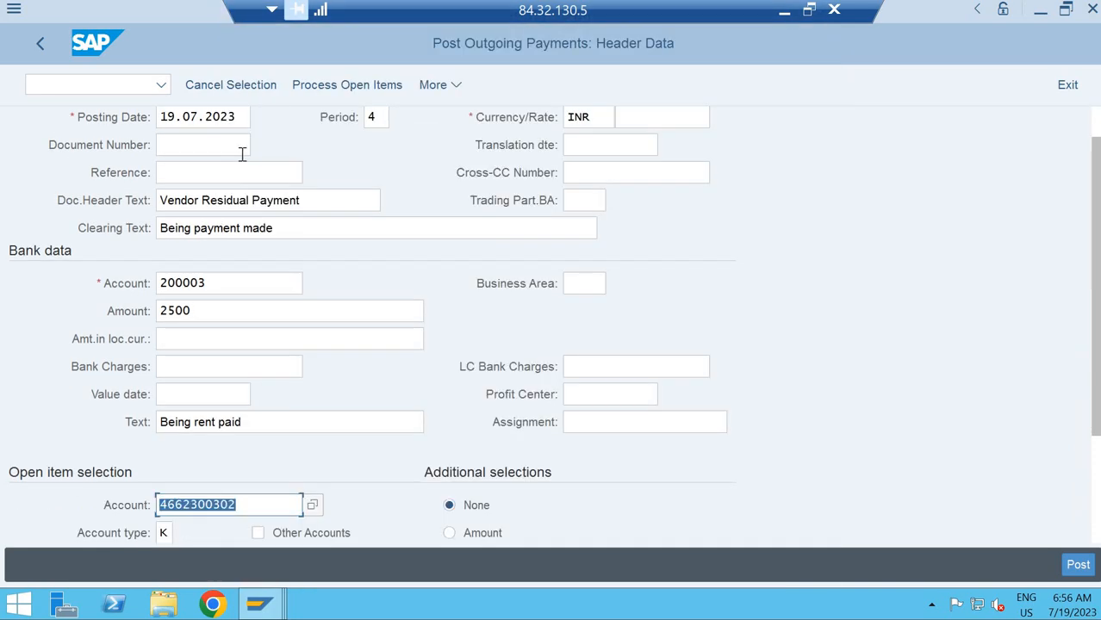
Process the vendor's open items and show them for residual item entry.
{"action": "left_click", "coordinate": [349, 86]}
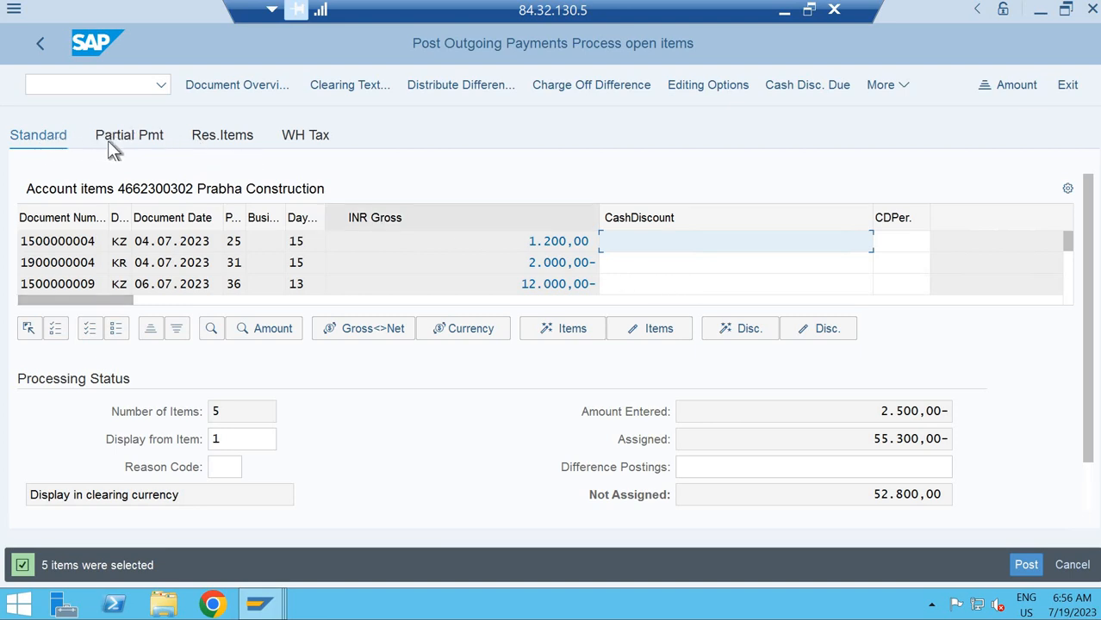
{"action": "left_click", "coordinate": [213, 138]}
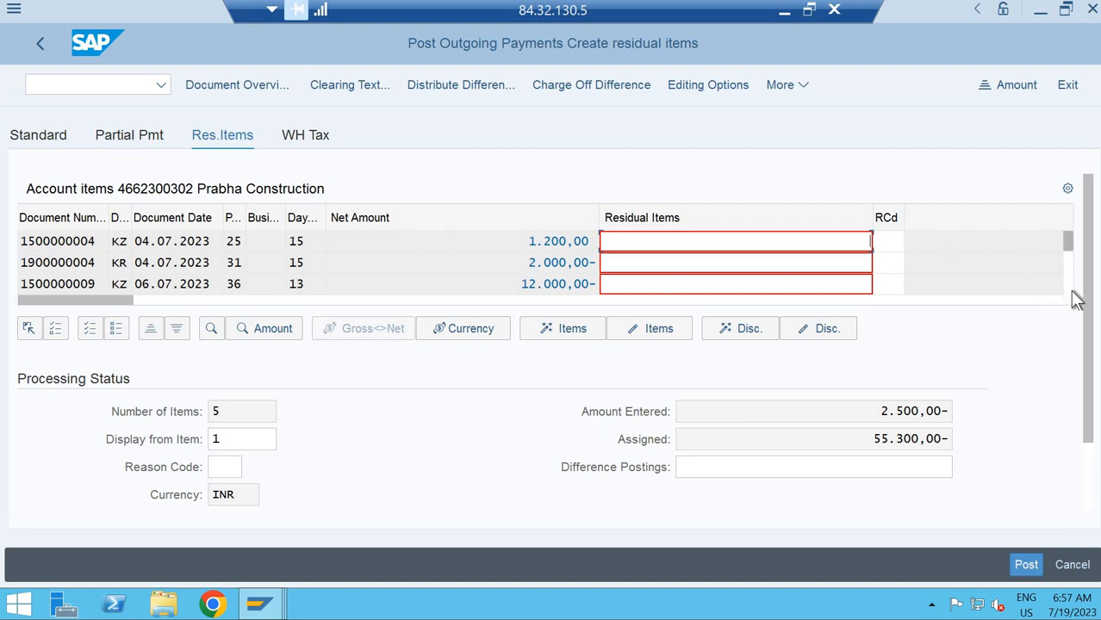
Try to assign the unassigned difference as a residual item on the 12.500,00 invoice dated 19.07.2023, and clear the amount.
{"action": "scroll", "coordinate": [1075, 293], "scroll_direction": "down", "scroll_amount": 1}
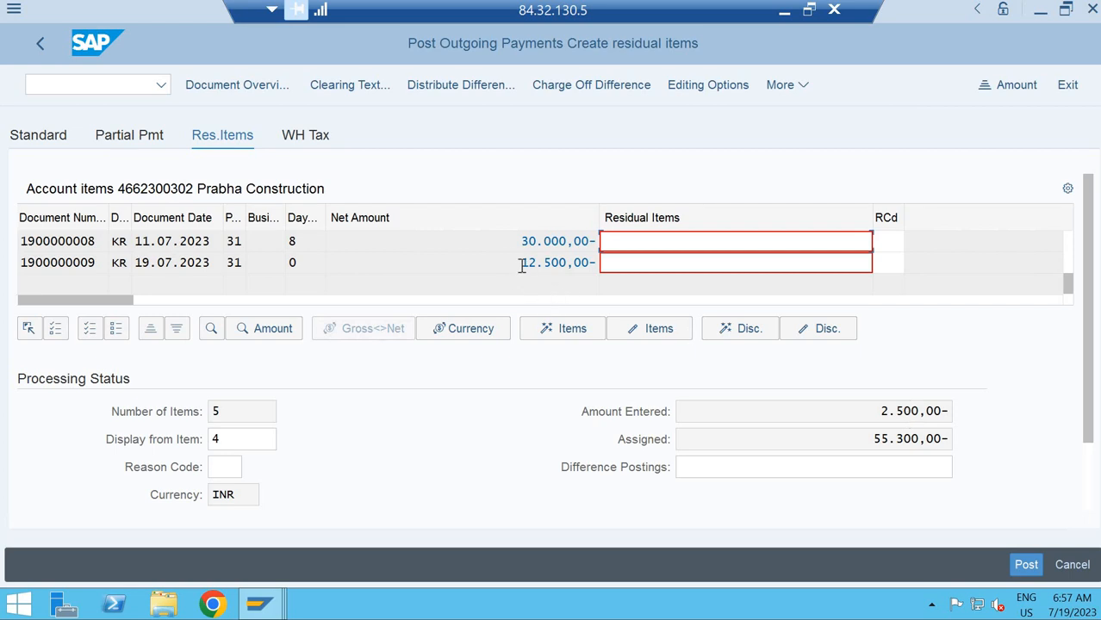
{"action": "double_click", "coordinate": [664, 261]}
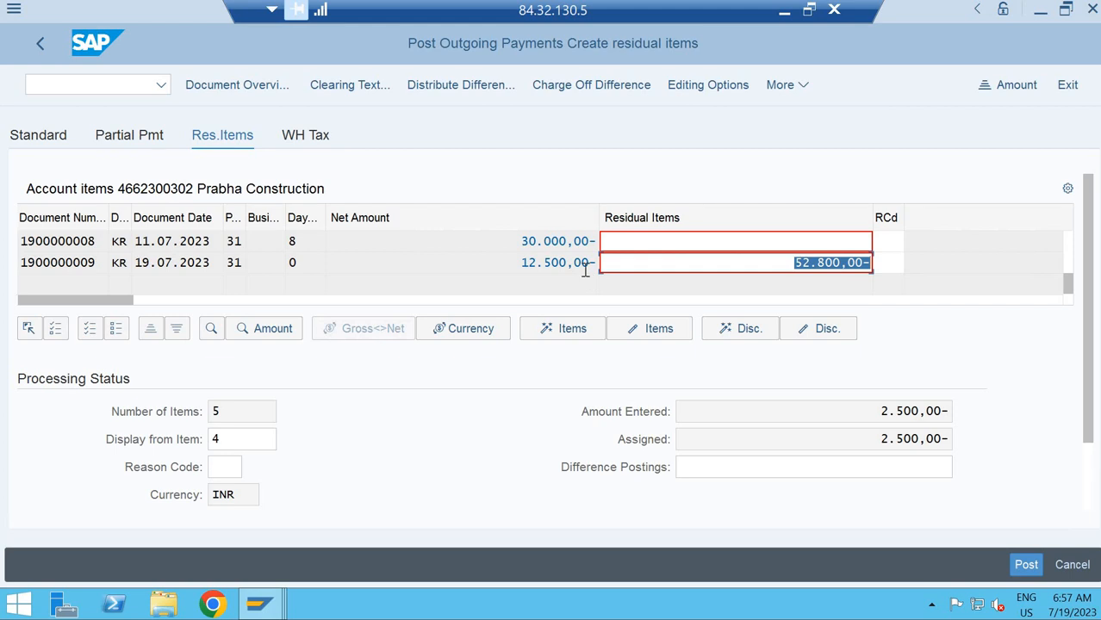
{"action": "key", "text": "Delete"}
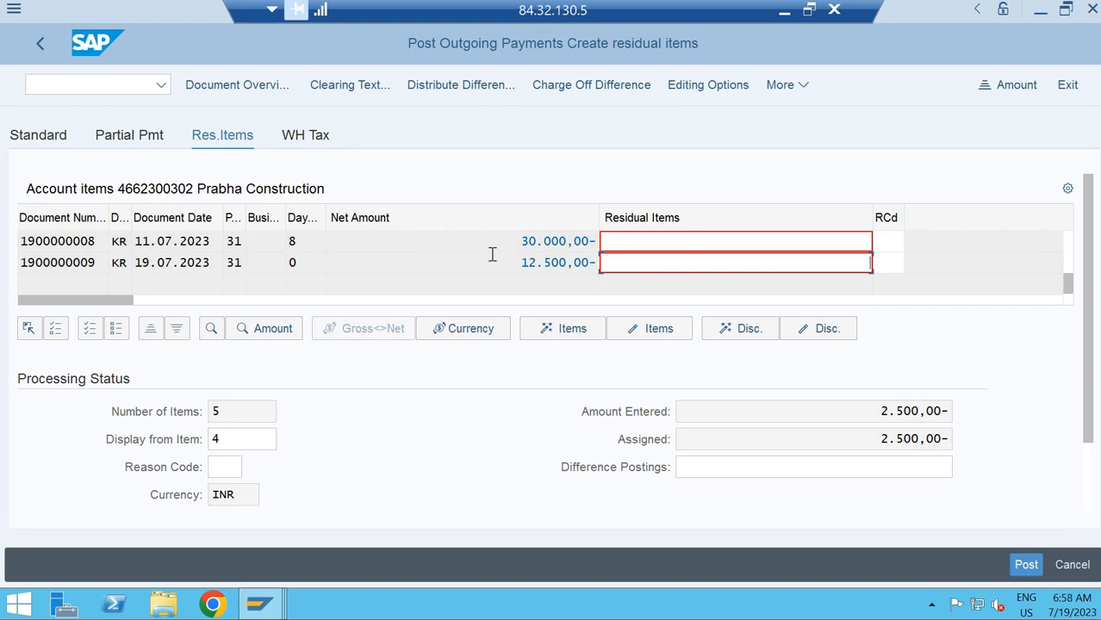
Try to deactivate the 1.200,00, 2.000,00 and 12.000,00 open items individually, and reactivate them.
{"action": "scroll", "coordinate": [492, 254], "scroll_direction": "up", "scroll_amount": 3}
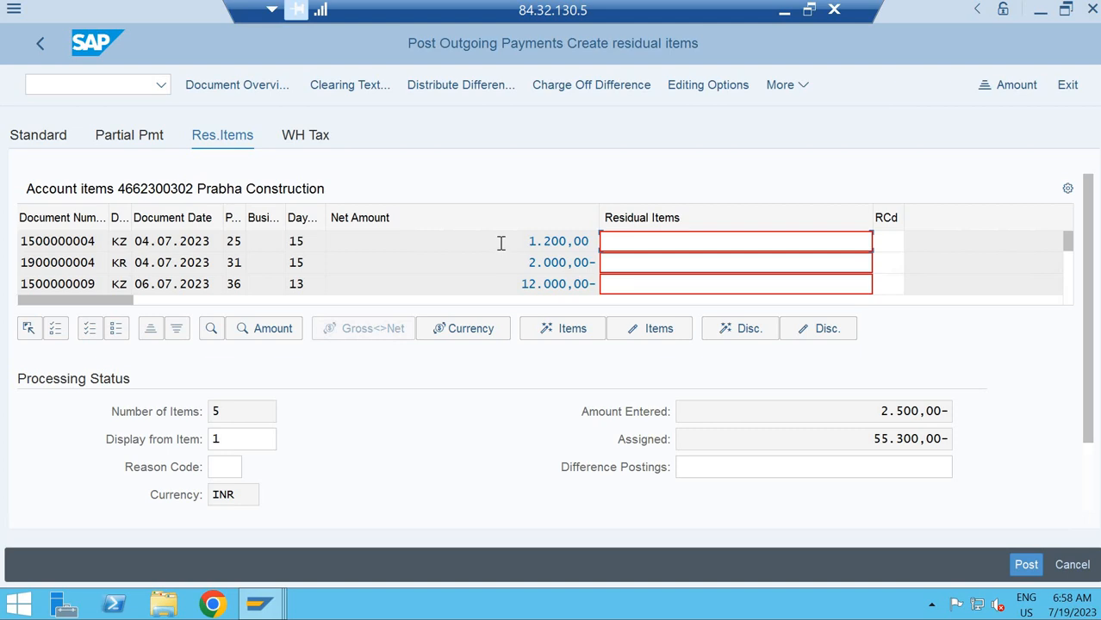
{"action": "double_click", "coordinate": [500, 244]}
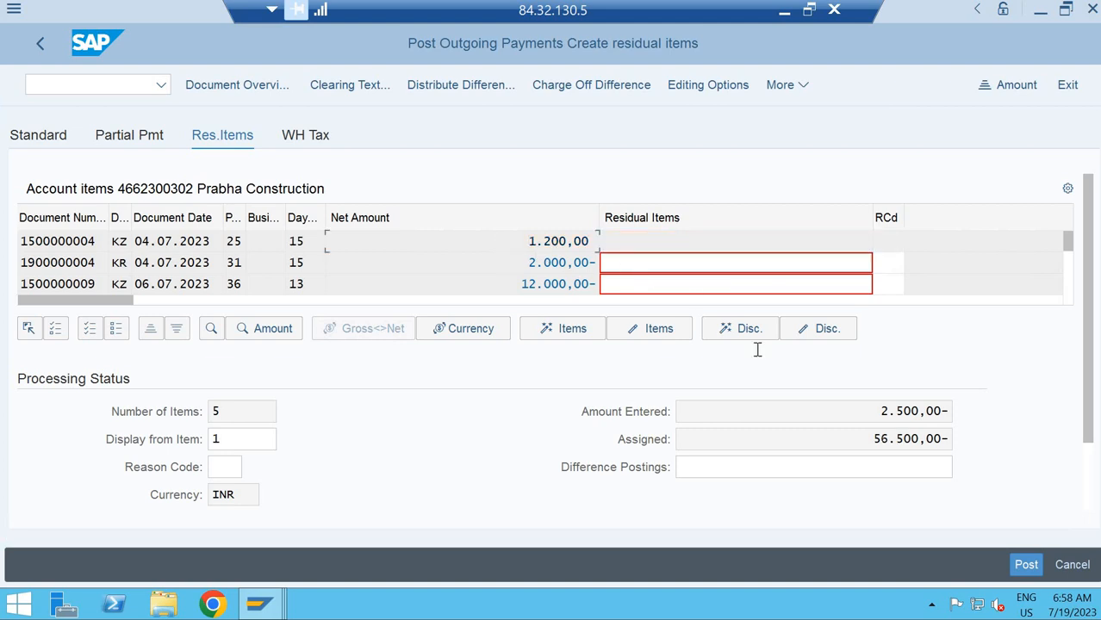
{"action": "double_click", "coordinate": [495, 258]}
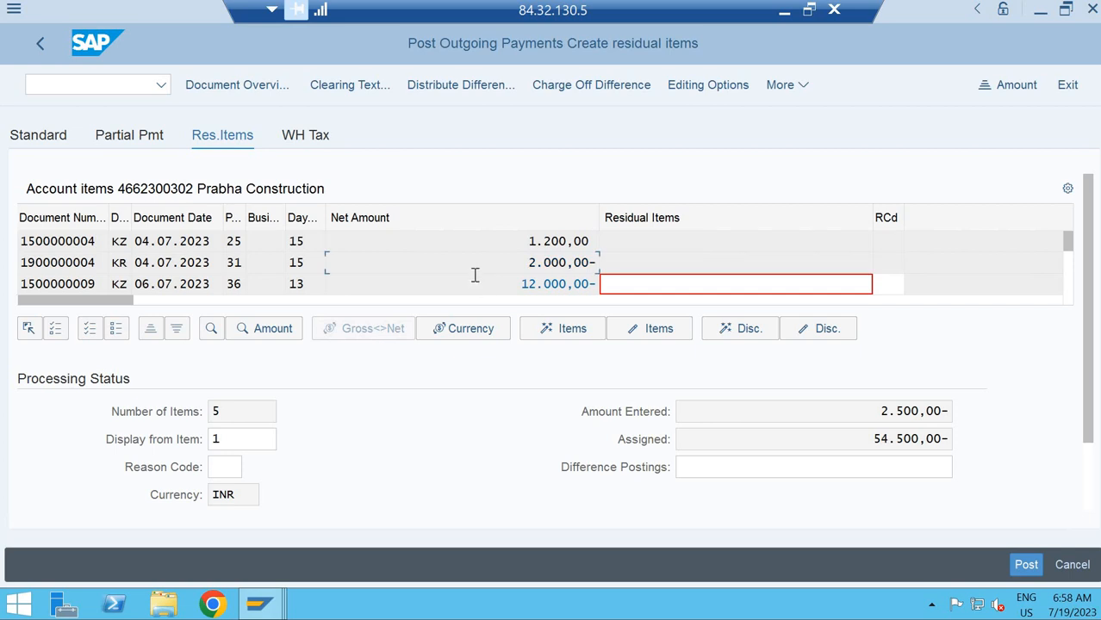
{"action": "double_click", "coordinate": [475, 274]}
{"action": "scroll", "coordinate": [473, 274], "scroll_direction": "down", "scroll_amount": 2}
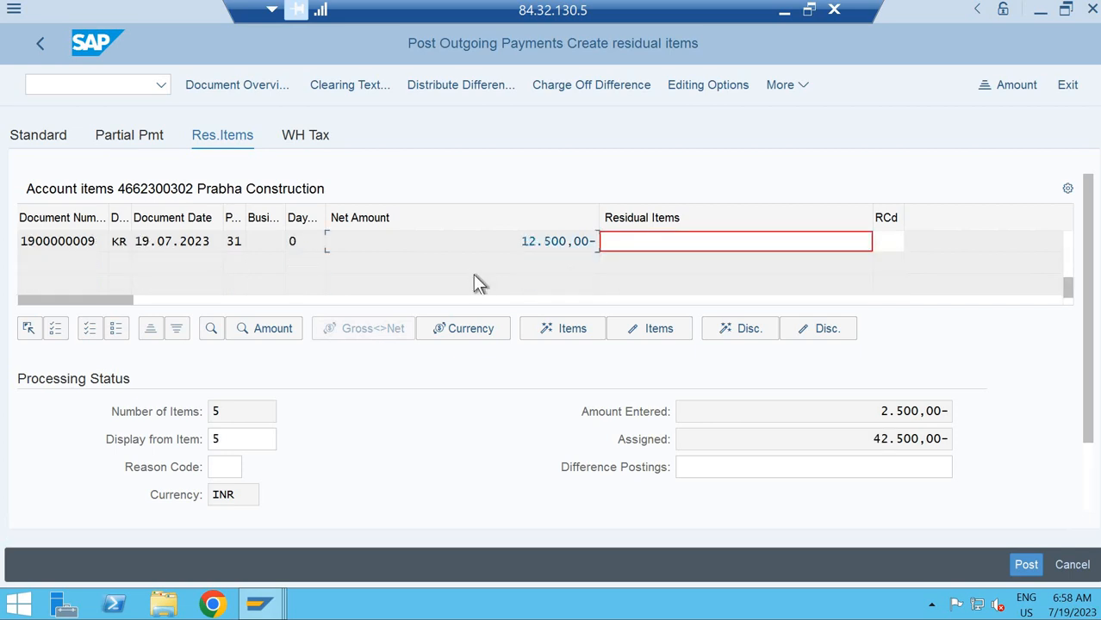
{"action": "scroll", "coordinate": [473, 274], "scroll_direction": "up", "scroll_amount": 2}
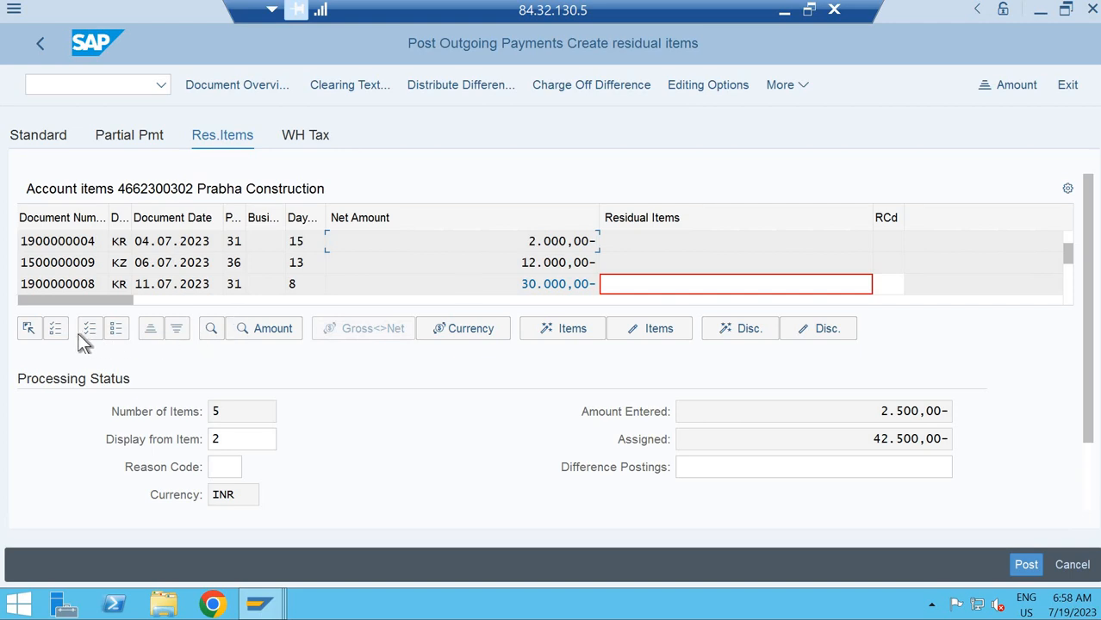
{"action": "double_click", "coordinate": [487, 264]}
{"action": "double_click", "coordinate": [487, 245]}
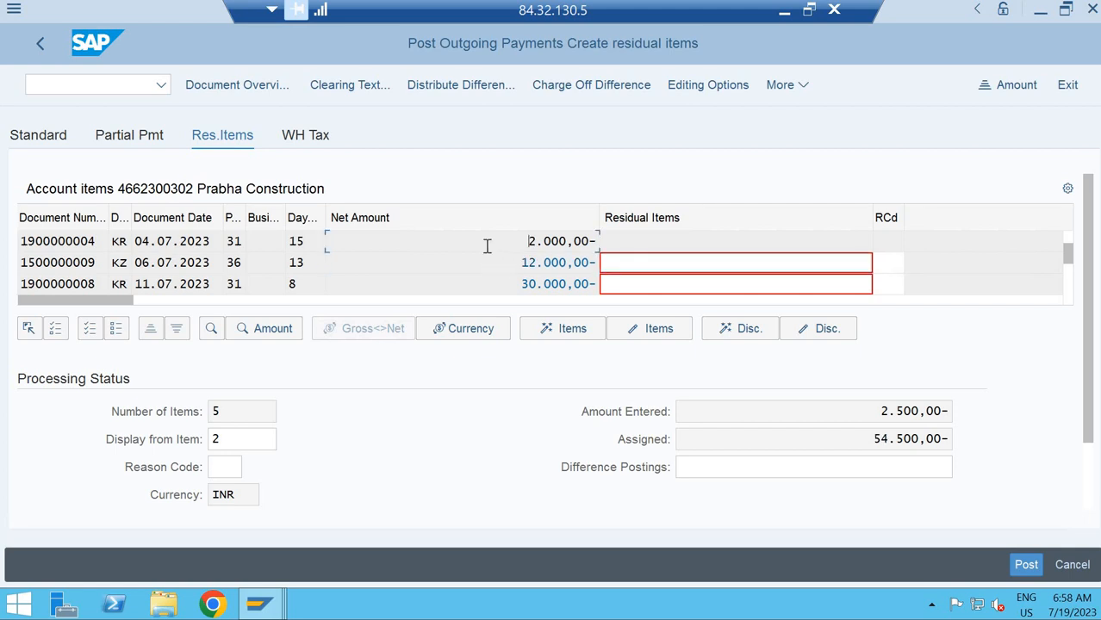
{"action": "scroll", "coordinate": [487, 247], "scroll_direction": "up", "scroll_amount": 1}
{"action": "double_click", "coordinate": [487, 245]}
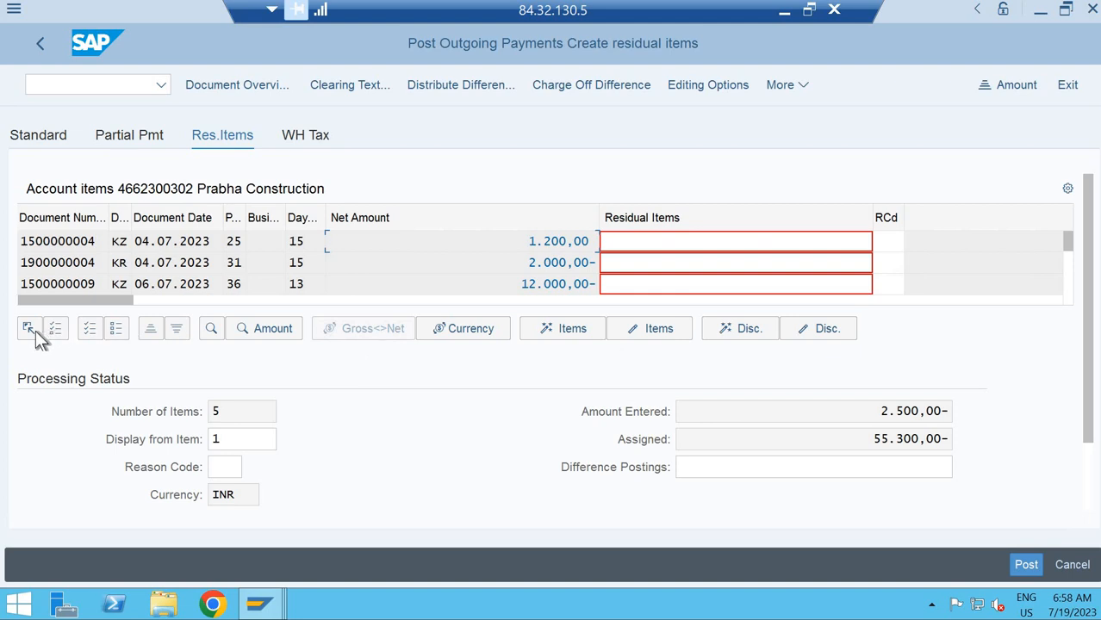
Select all of the vendor's open items and deactivate them together.
{"action": "left_click", "coordinate": [83, 330]}
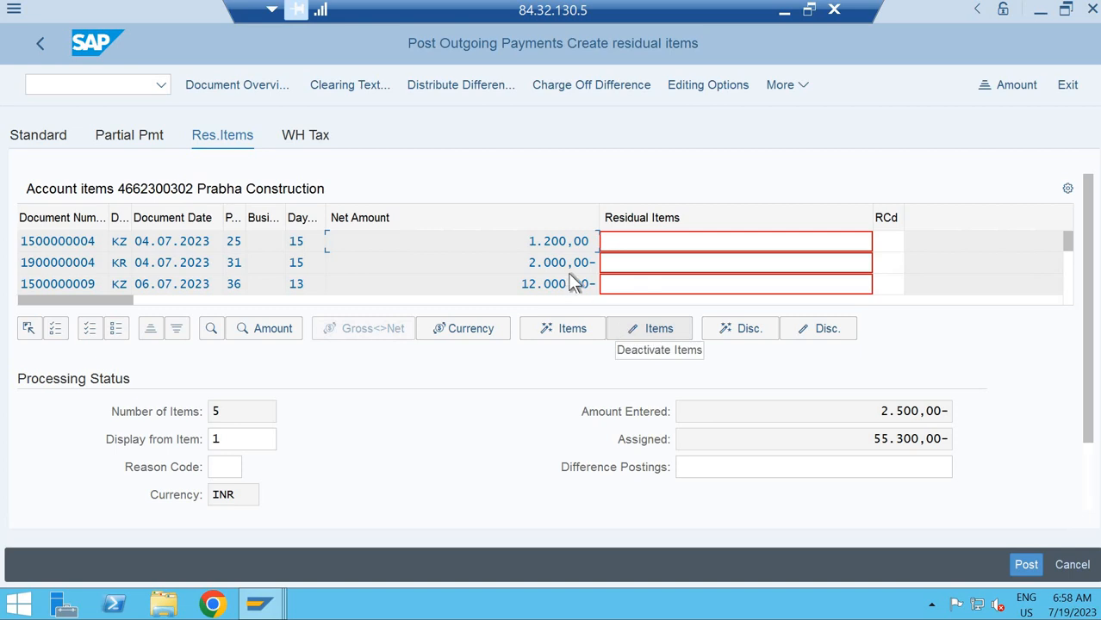
{"action": "left_click", "coordinate": [634, 330]}
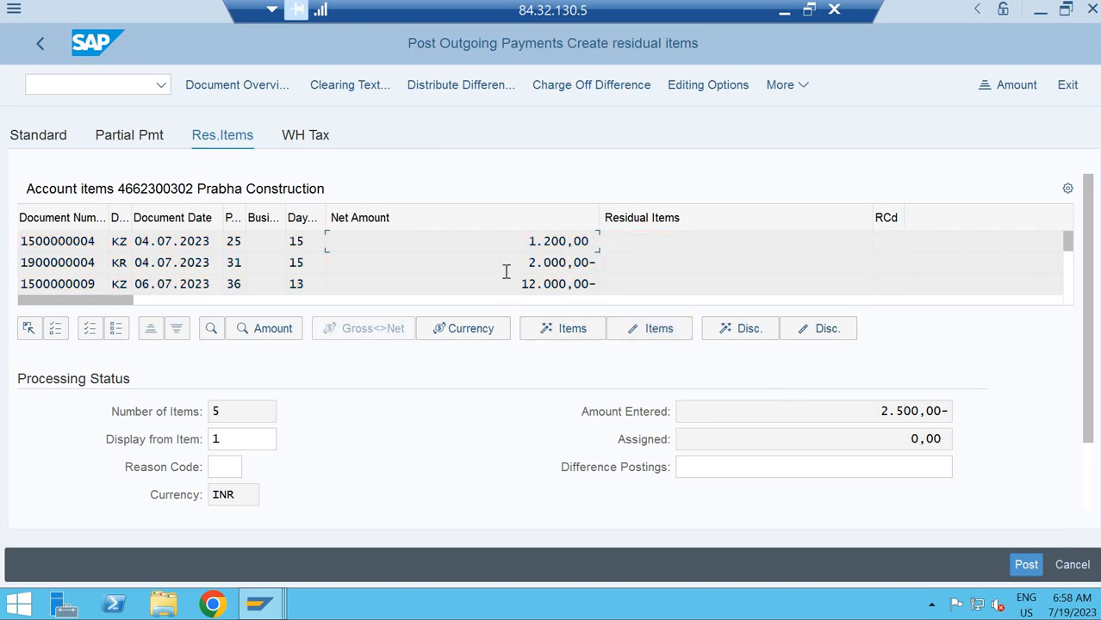
Activate only the 12.500,00 invoice dated 19.07.2023 and assign a residual item of 10.000,00 to it.
{"action": "scroll", "coordinate": [504, 271], "scroll_direction": "down", "scroll_amount": 2}
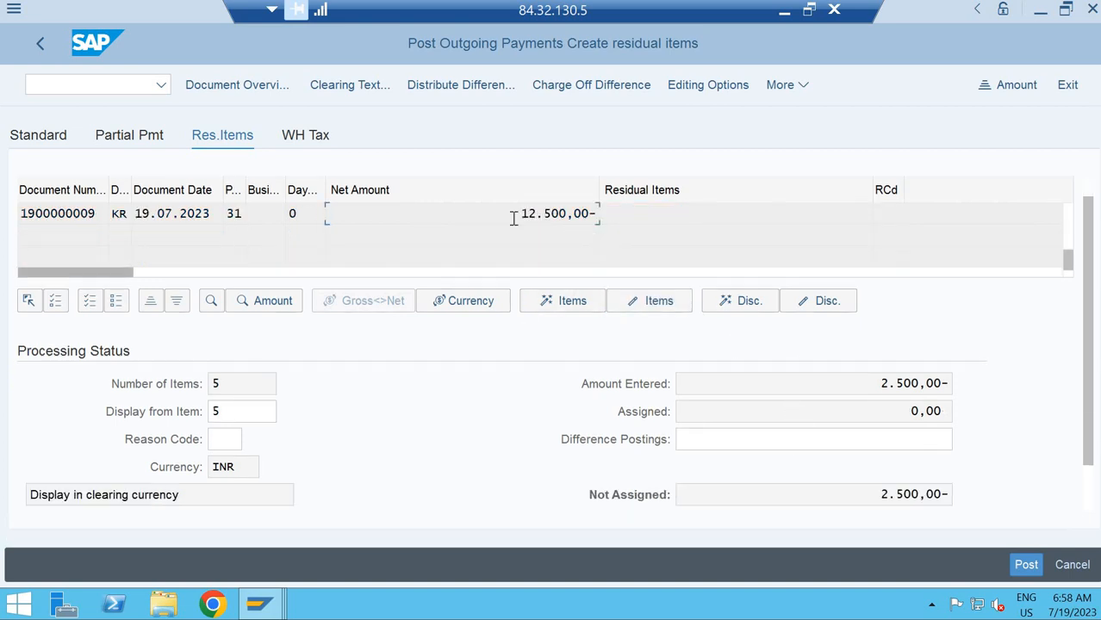
{"action": "scroll", "coordinate": [74, 239], "scroll_direction": "up", "scroll_amount": 1}
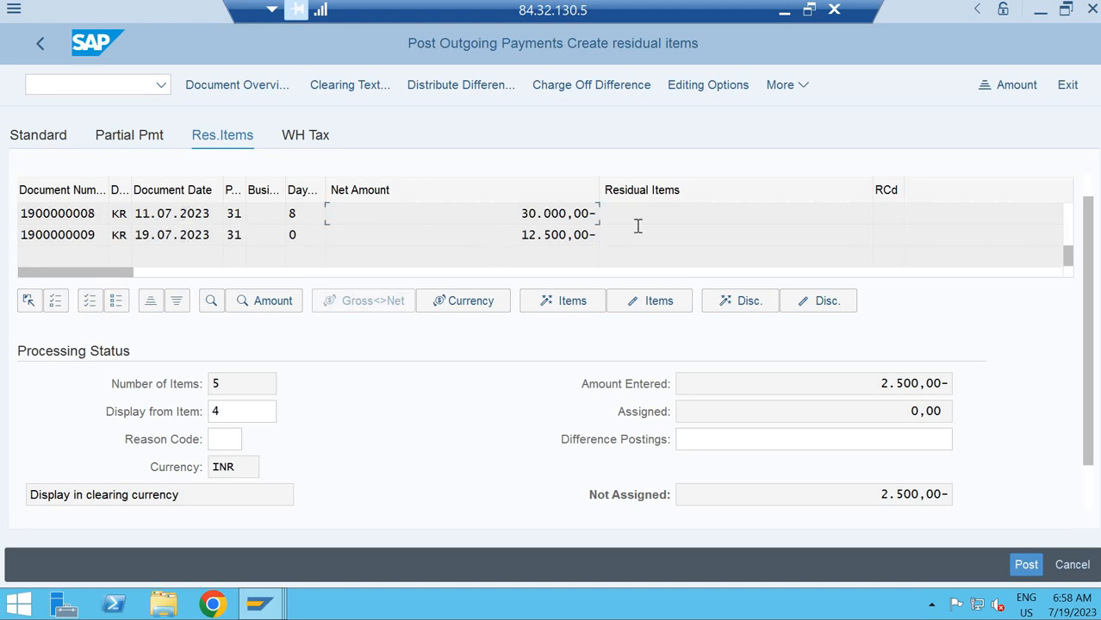
{"action": "left_click", "coordinate": [729, 235]}
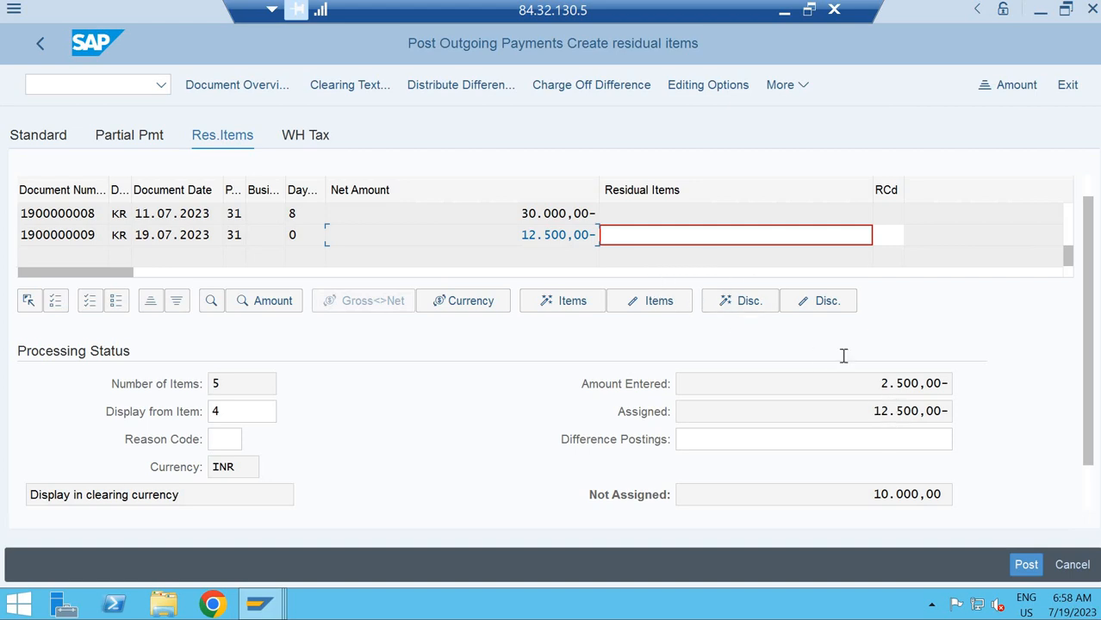
{"action": "double_click", "coordinate": [741, 235]}
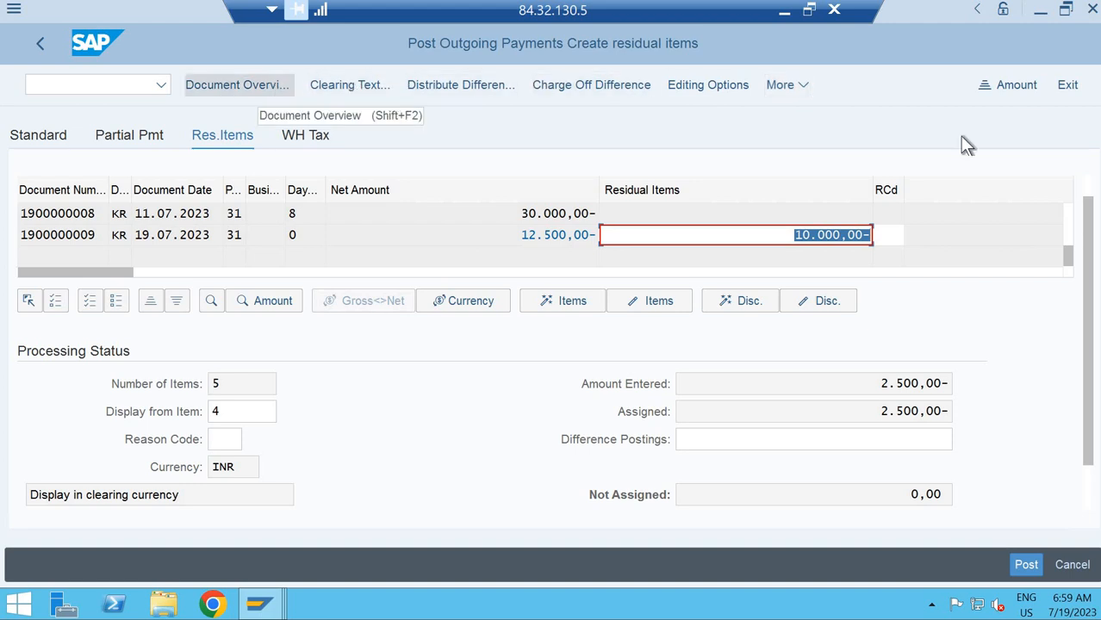
Simulate the residual payment document and its general ledger postings to check the line items.
{"action": "left_click", "coordinate": [806, 95]}
{"action": "mouse_move", "coordinate": [817, 119]}
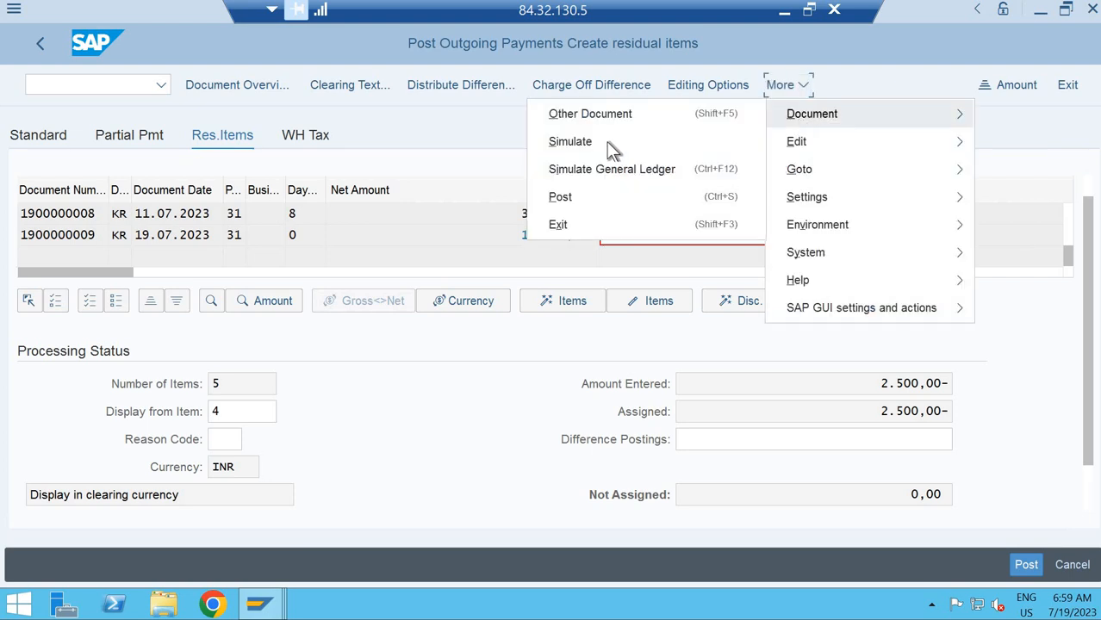
{"action": "left_click", "coordinate": [608, 145]}
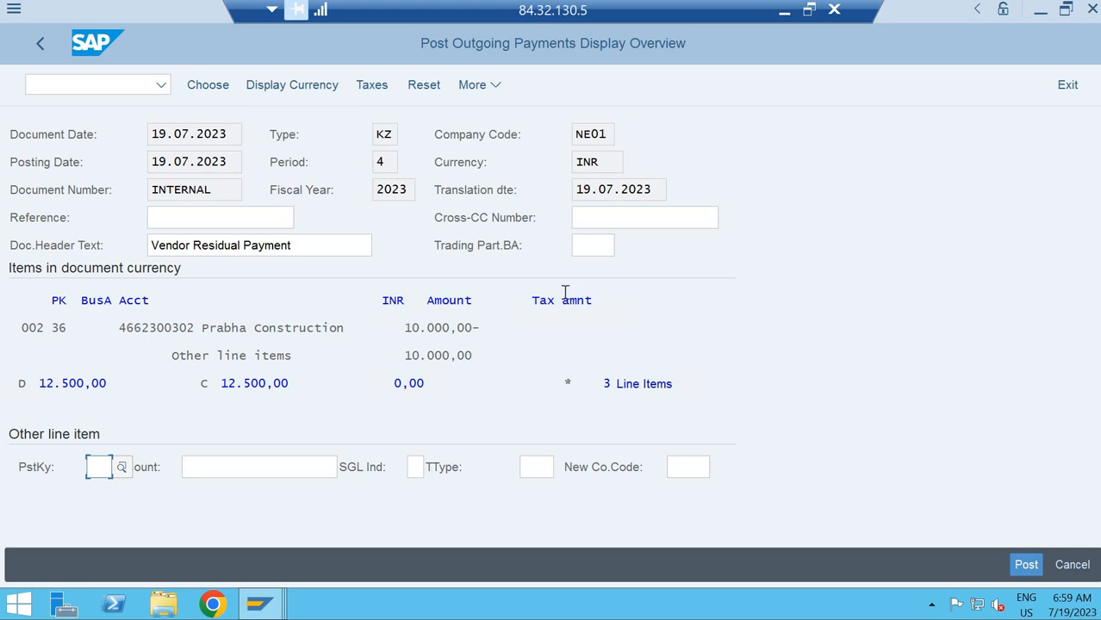
{"action": "left_click", "coordinate": [497, 90]}
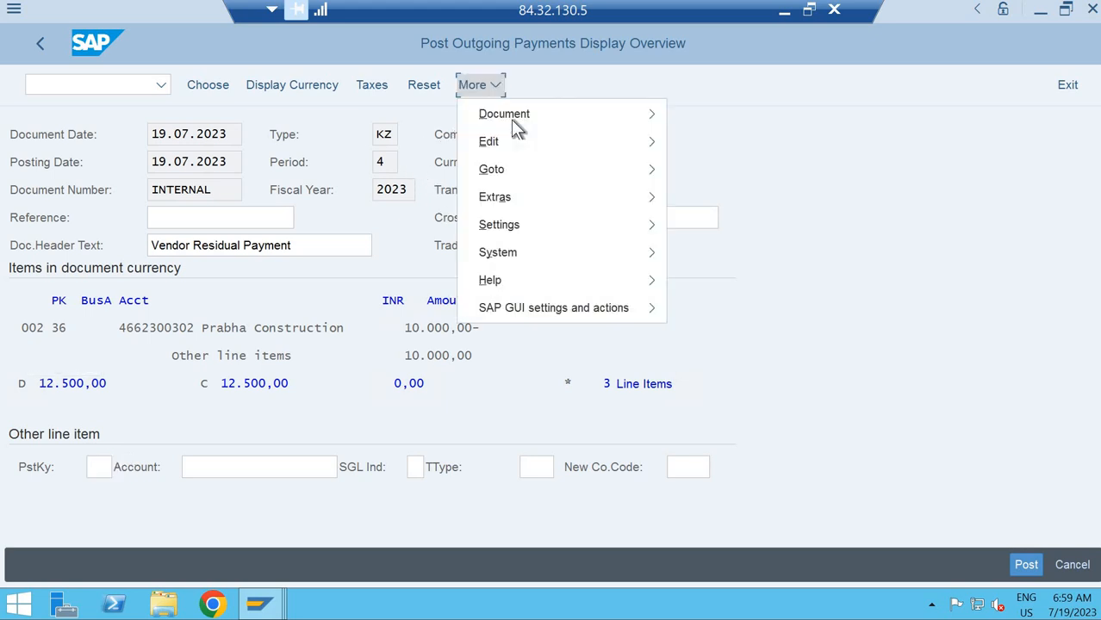
{"action": "mouse_move", "coordinate": [687, 120]}
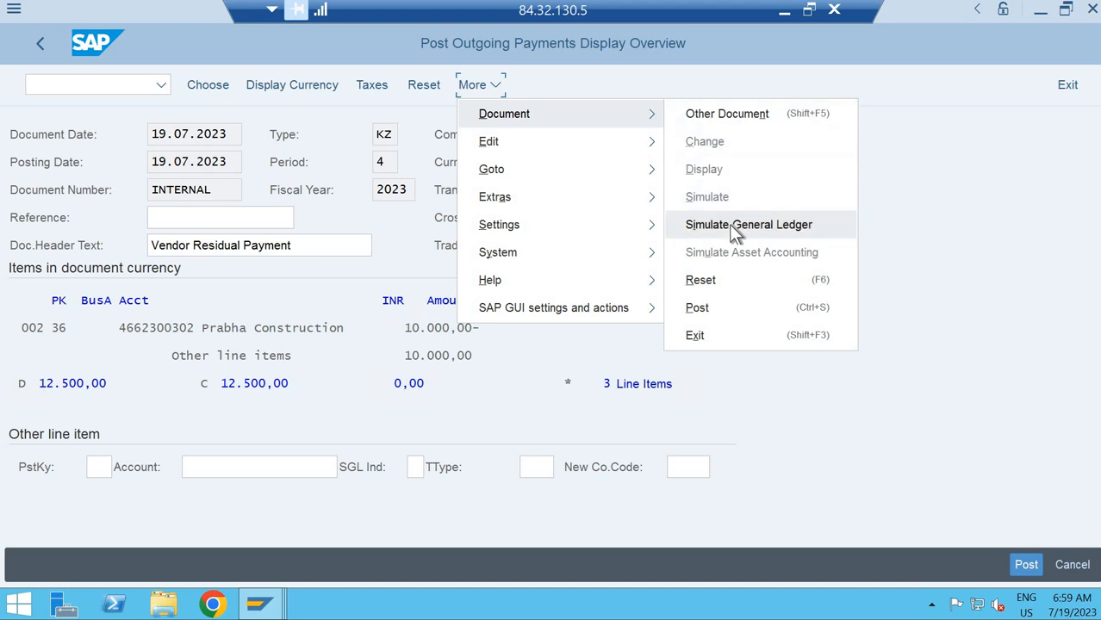
{"action": "left_click", "coordinate": [730, 224]}
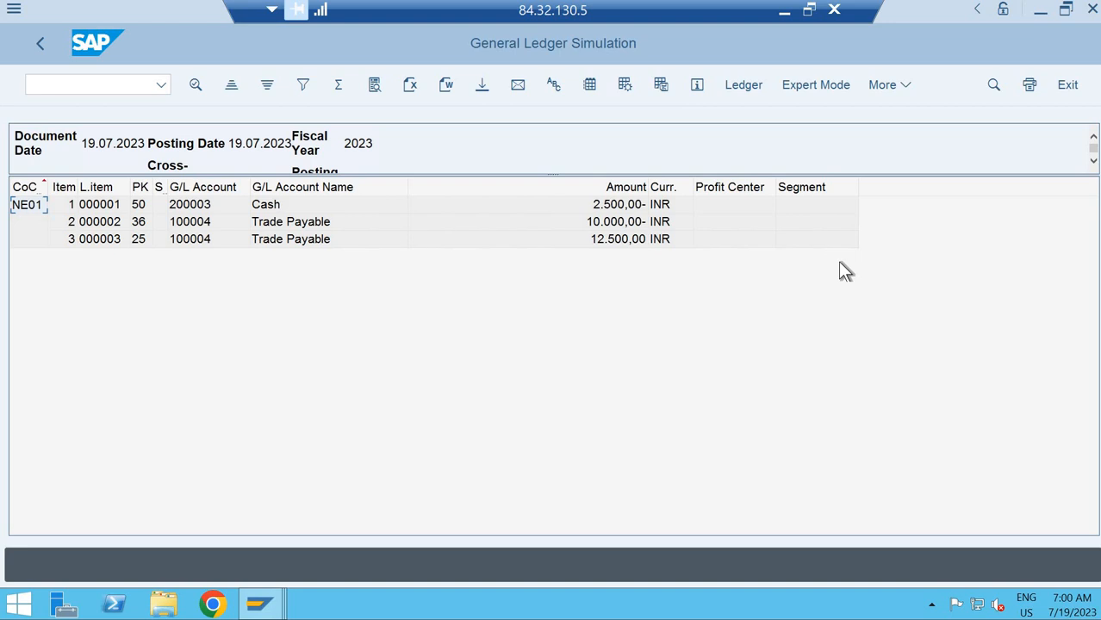
Leave the general ledger simulation and post the residual payment document.
{"action": "key", "text": "F3"}
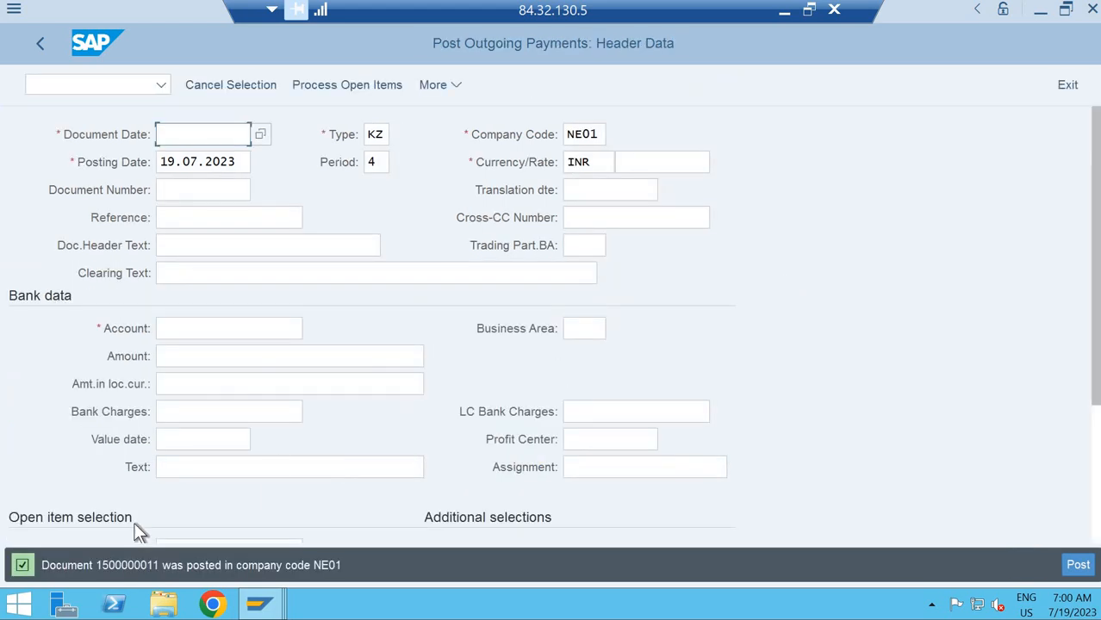
{"action": "left_click", "coordinate": [266, 607]}
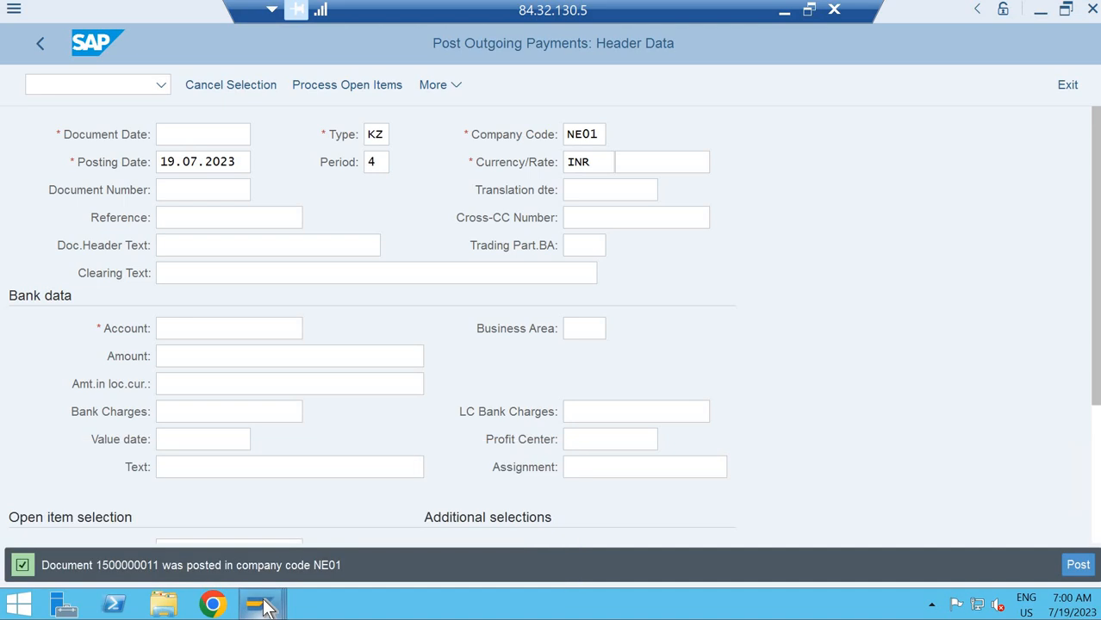
Switch to the vendor line item display session and refresh Prabha Construction's open items list.
{"action": "left_click", "coordinate": [293, 482]}
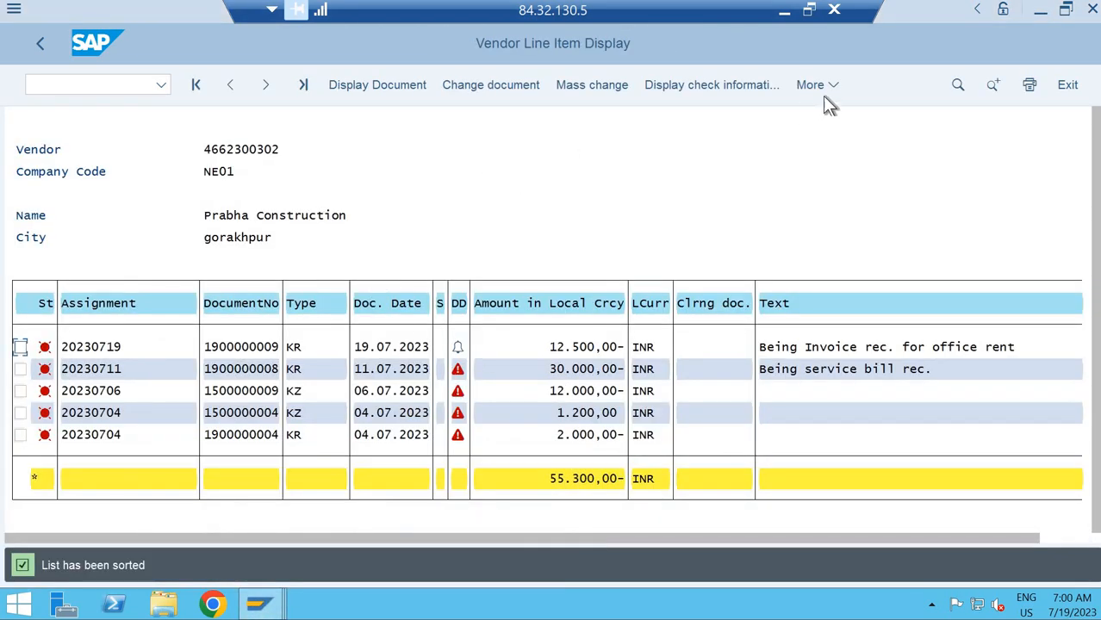
{"action": "left_click", "coordinate": [827, 89]}
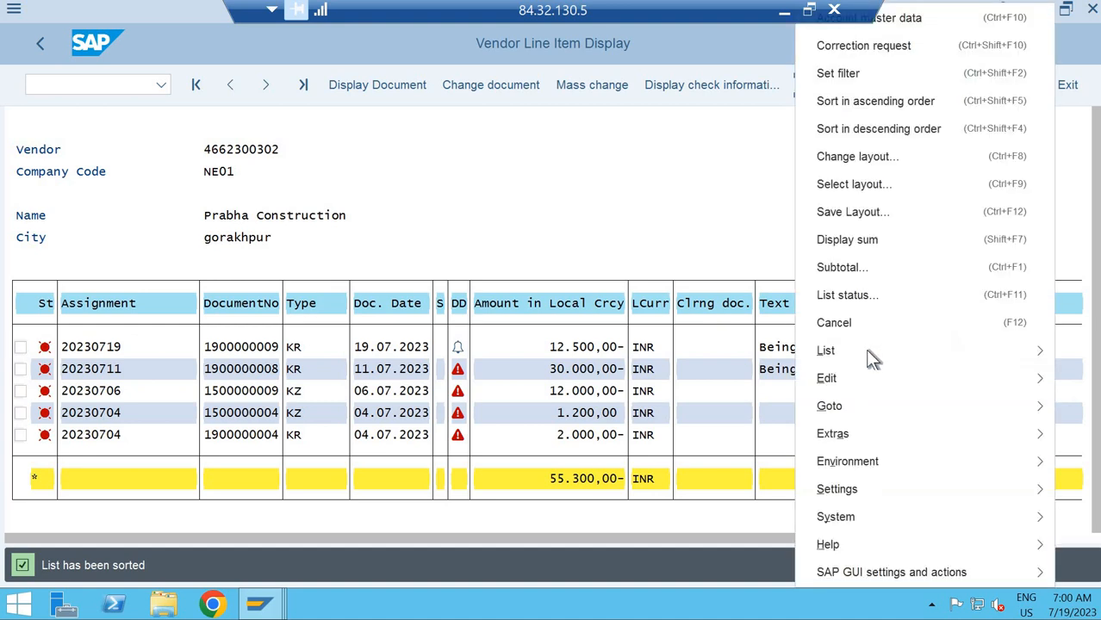
{"action": "mouse_move", "coordinate": [787, 362]}
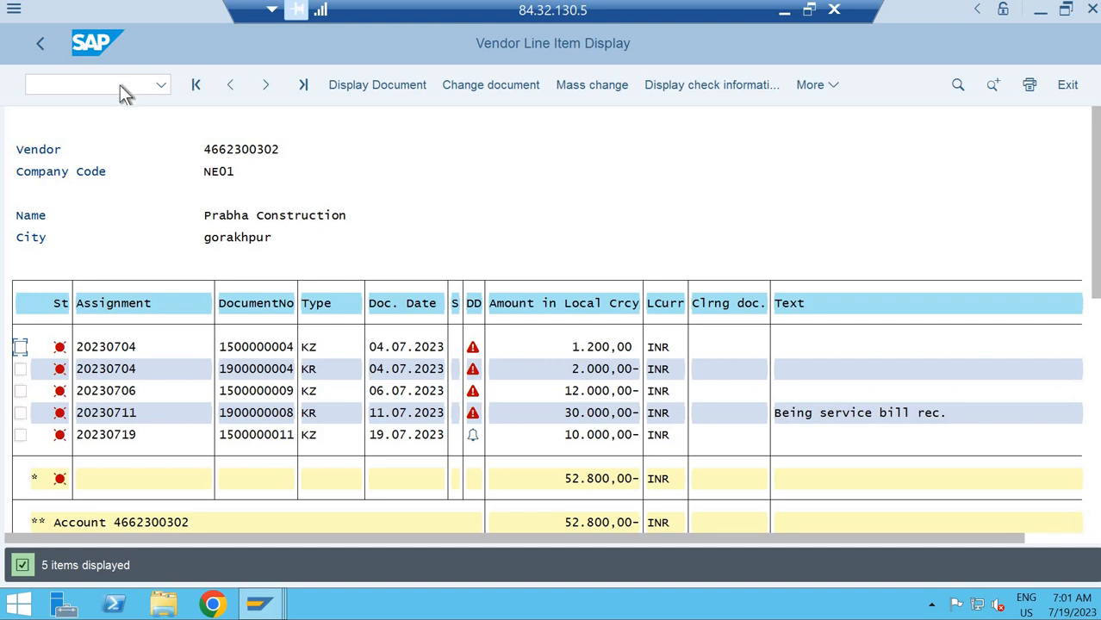
Return to the vendor line item selection and list the vendor's cleared items instead of the open ones.
{"action": "key", "text": "F3"}
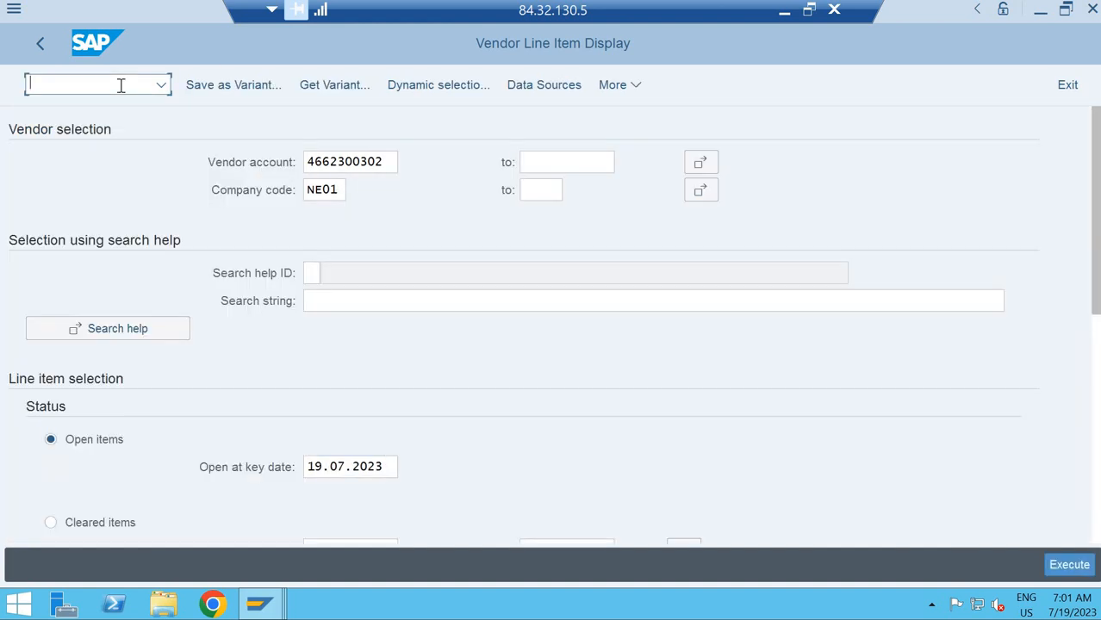
{"action": "left_click", "coordinate": [90, 521]}
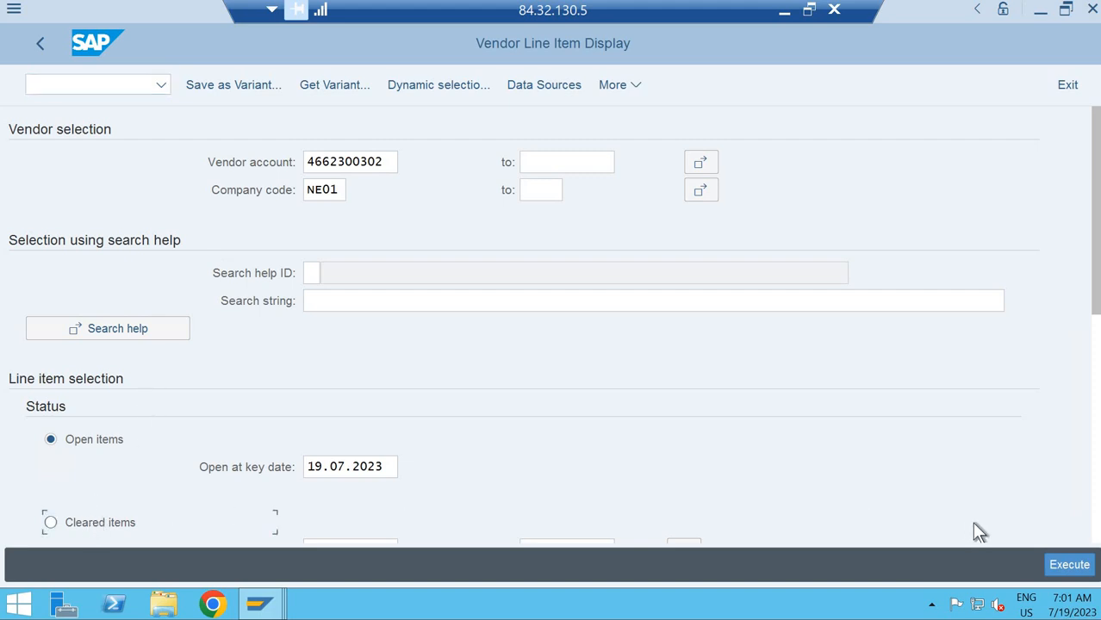
{"action": "left_click", "coordinate": [1069, 565]}
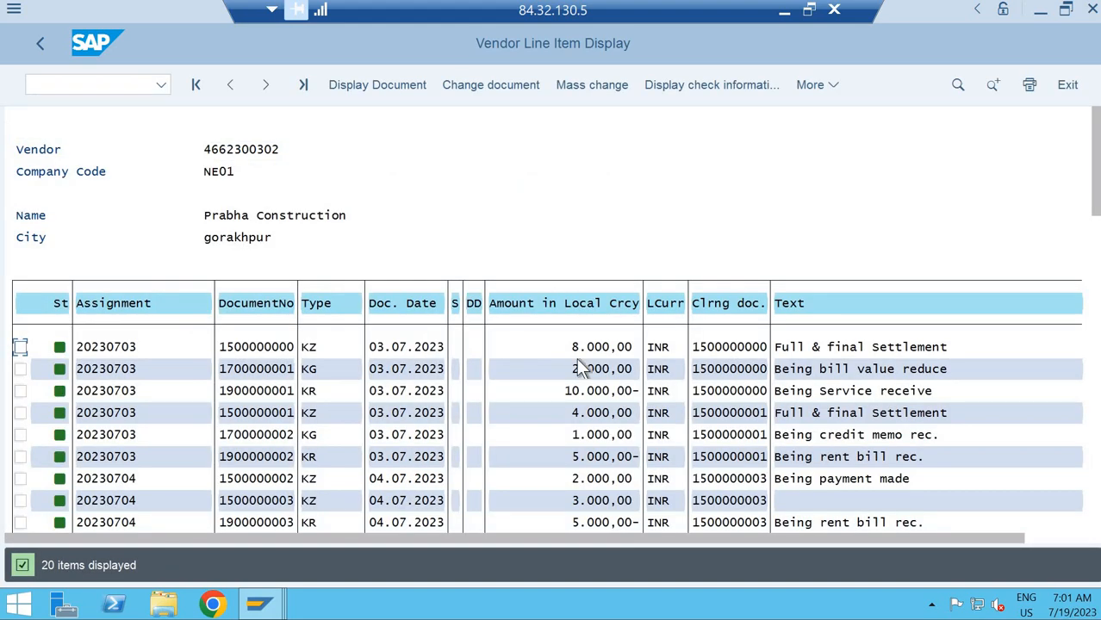
Sort the vendor's cleared items by document date in descending order.
{"action": "left_click", "coordinate": [388, 310]}
{"action": "left_click", "coordinate": [833, 84]}
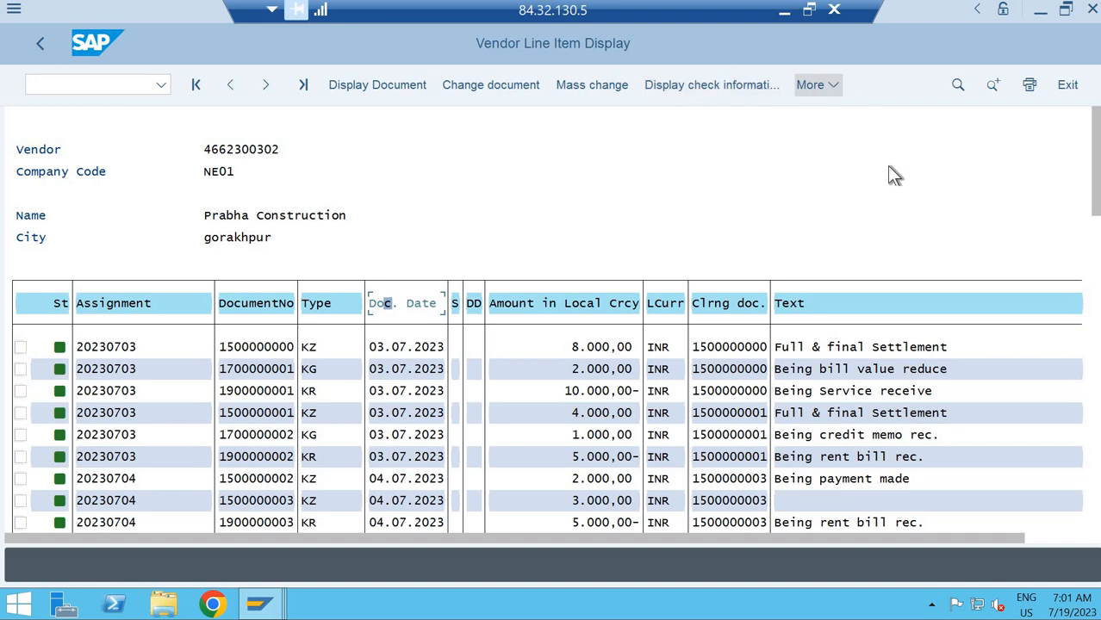
{"action": "left_click", "coordinate": [862, 139]}
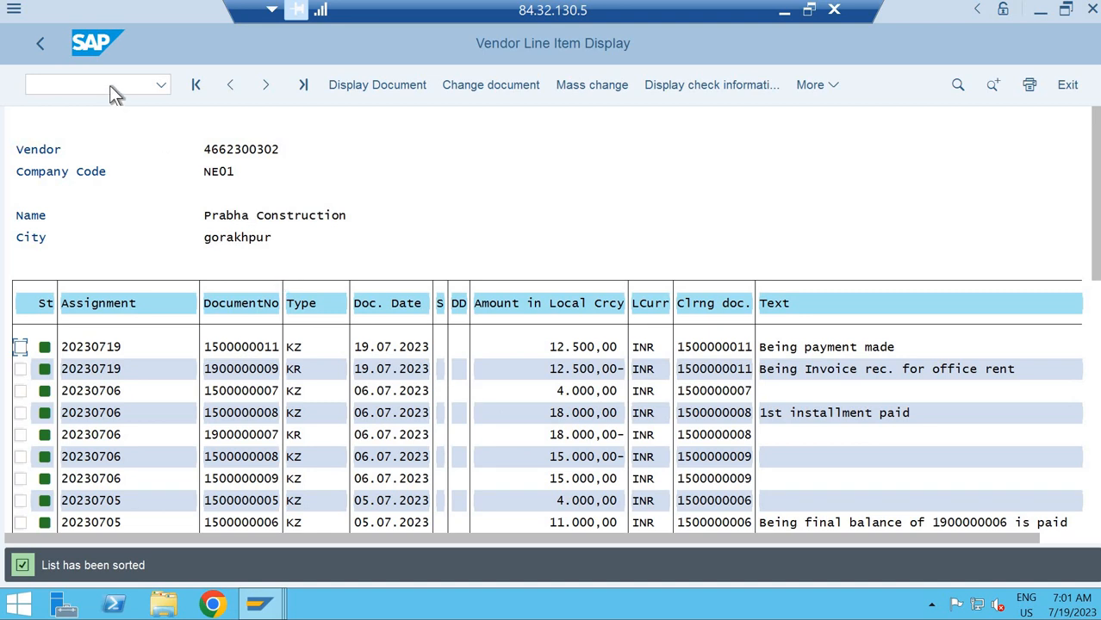
Open the cleared 12.500,00 payment dated 19.07.2023 and try to branch to another document, declining to exit the line item display.
{"action": "double_click", "coordinate": [326, 347]}
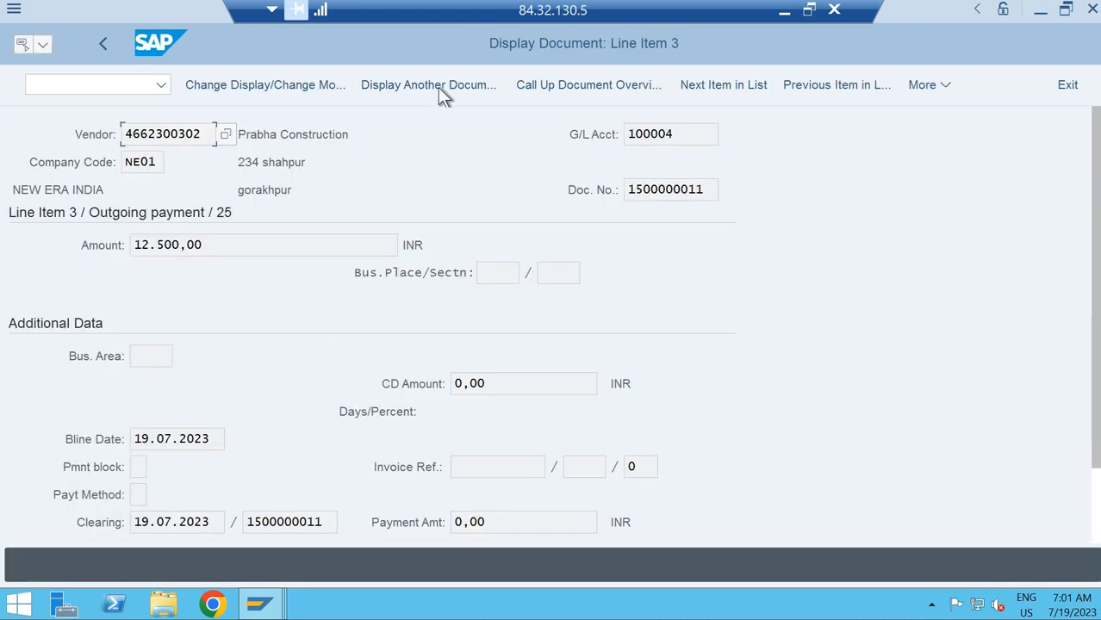
{"action": "left_click", "coordinate": [317, 87]}
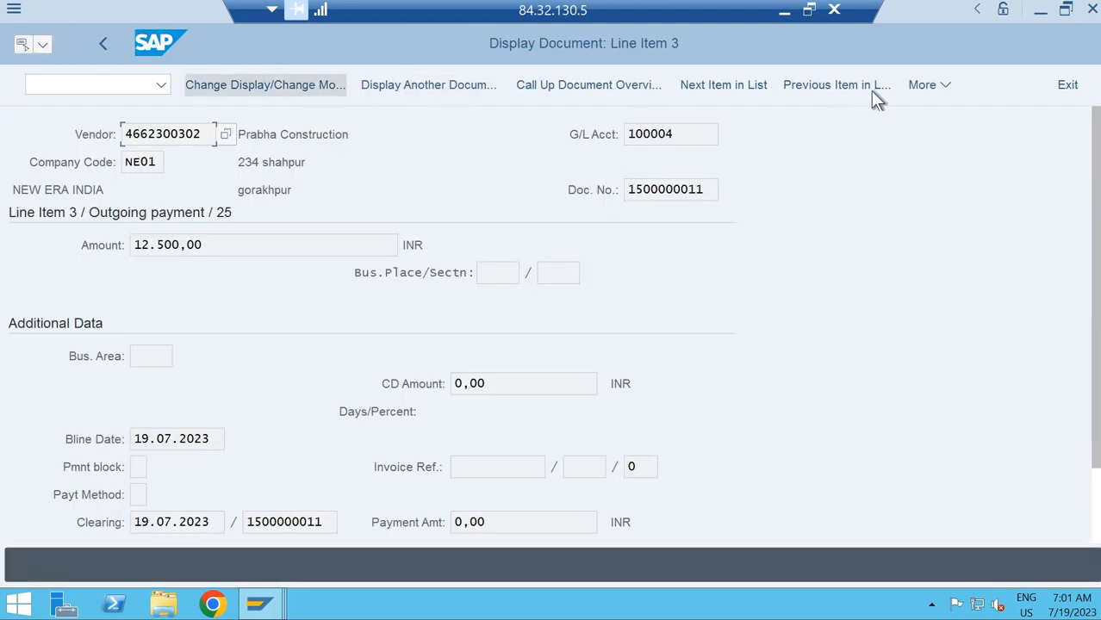
{"action": "left_click", "coordinate": [944, 87]}
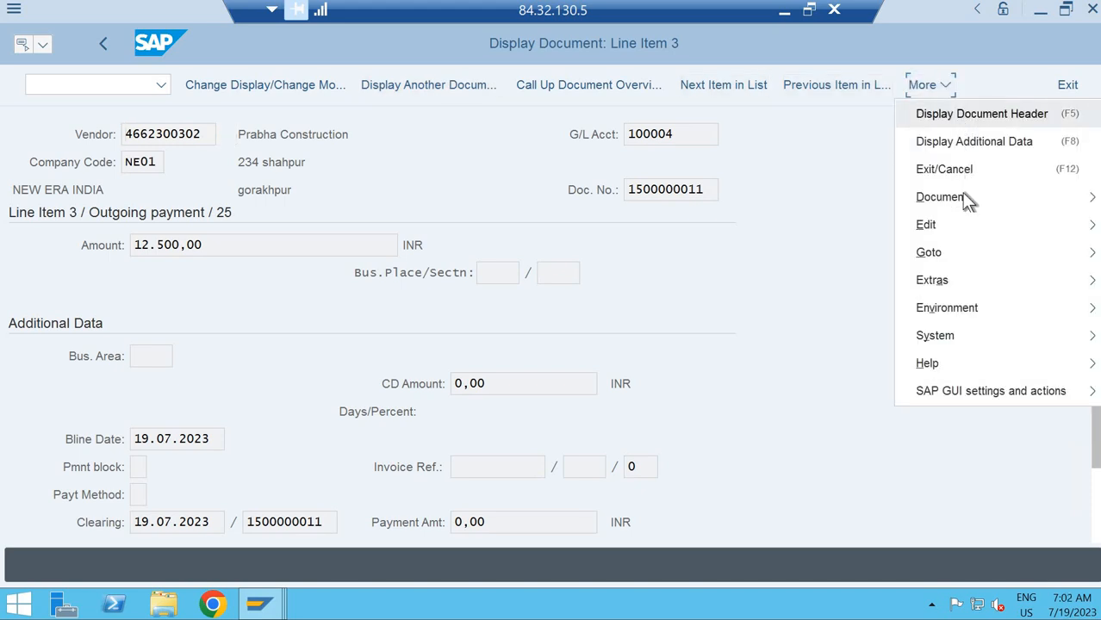
{"action": "mouse_move", "coordinate": [957, 198]}
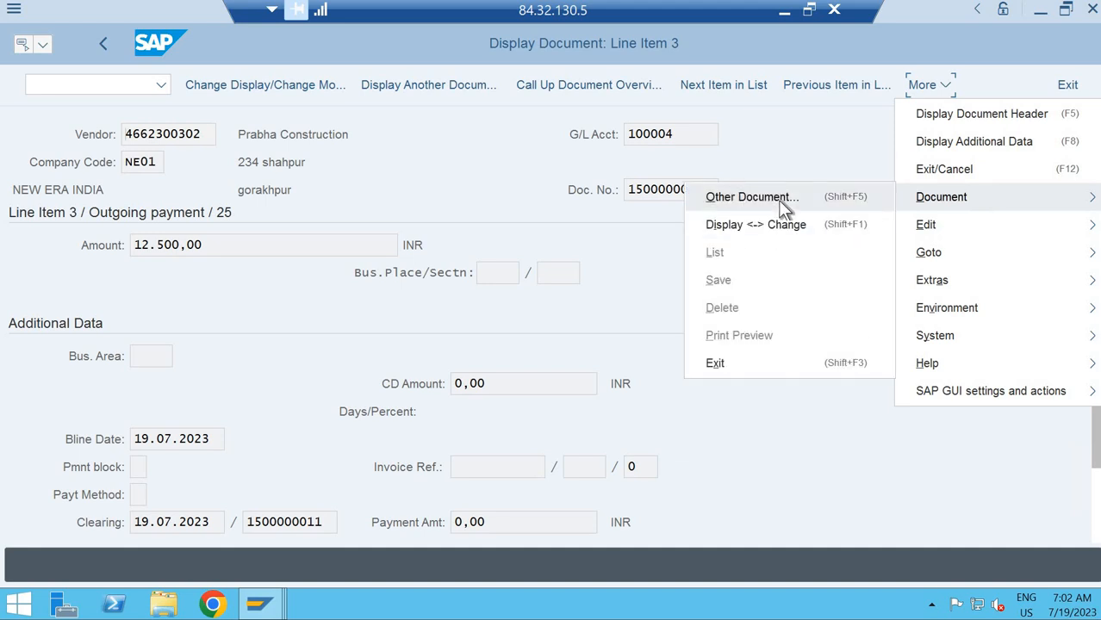
{"action": "left_click", "coordinate": [778, 200]}
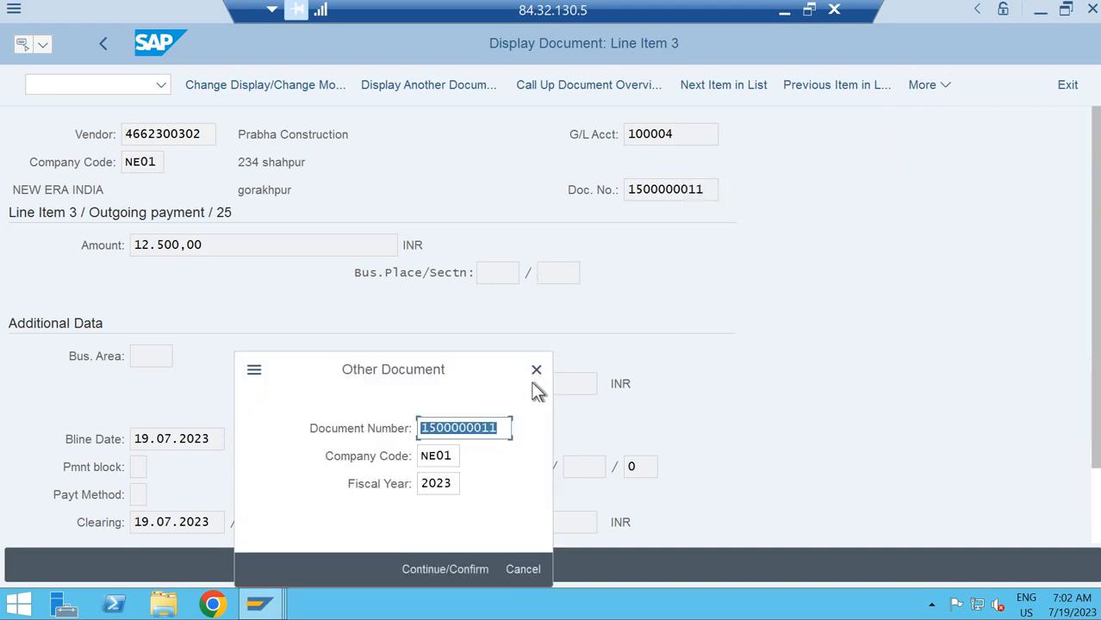
{"action": "left_click", "coordinate": [453, 570]}
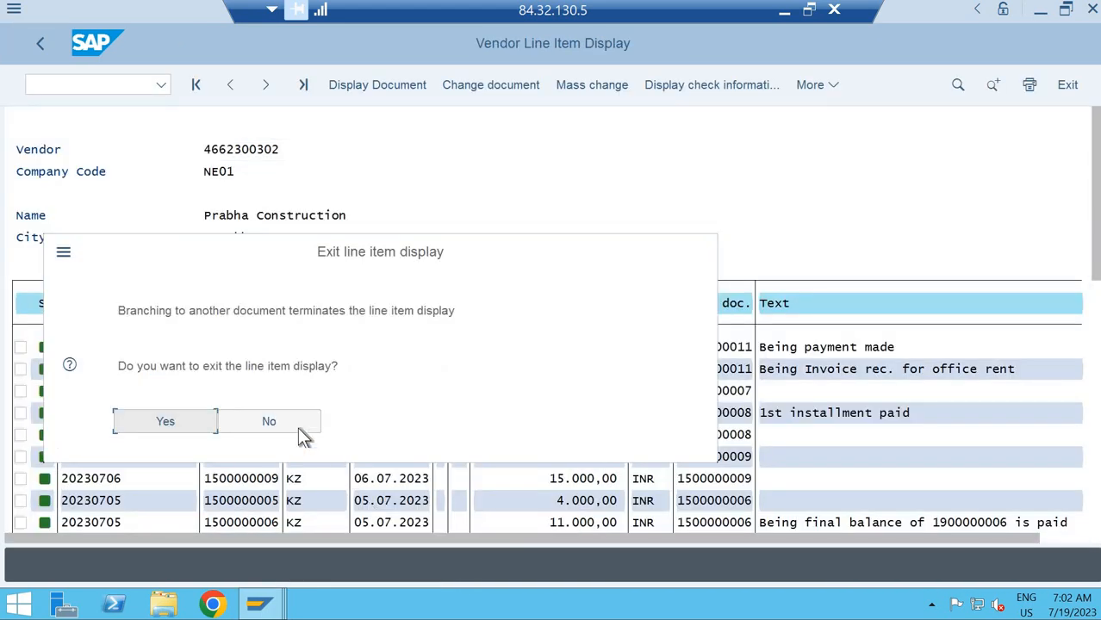
{"action": "left_click", "coordinate": [297, 427]}
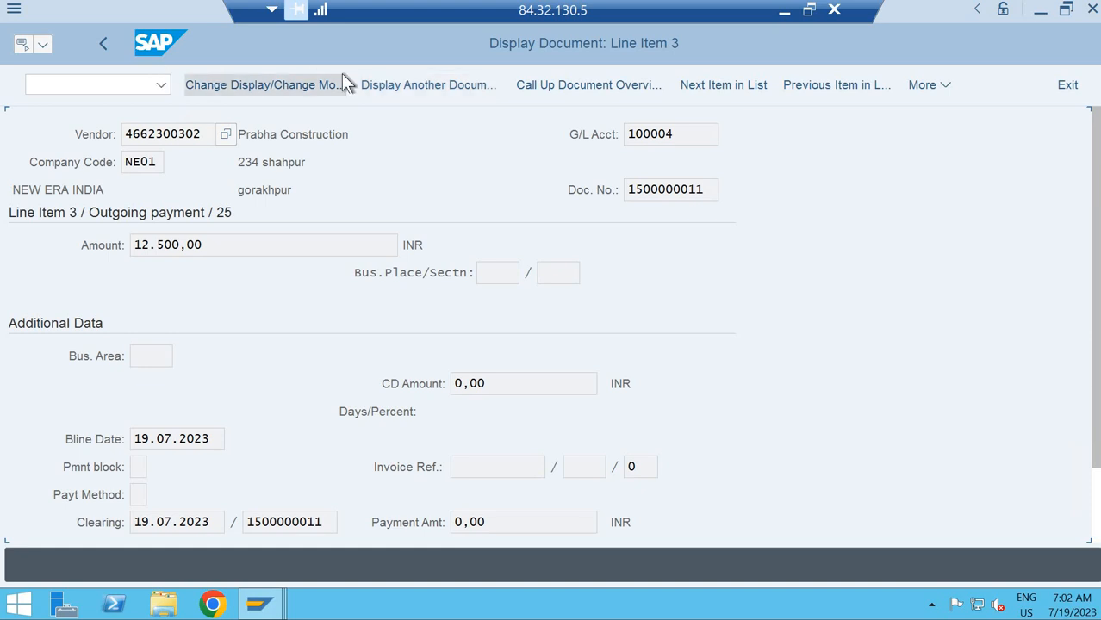
Leave the payment document with /n and run transaction FBL1N to list the vendor's open items in company code NE01.
{"action": "left_click", "coordinate": [137, 87]}
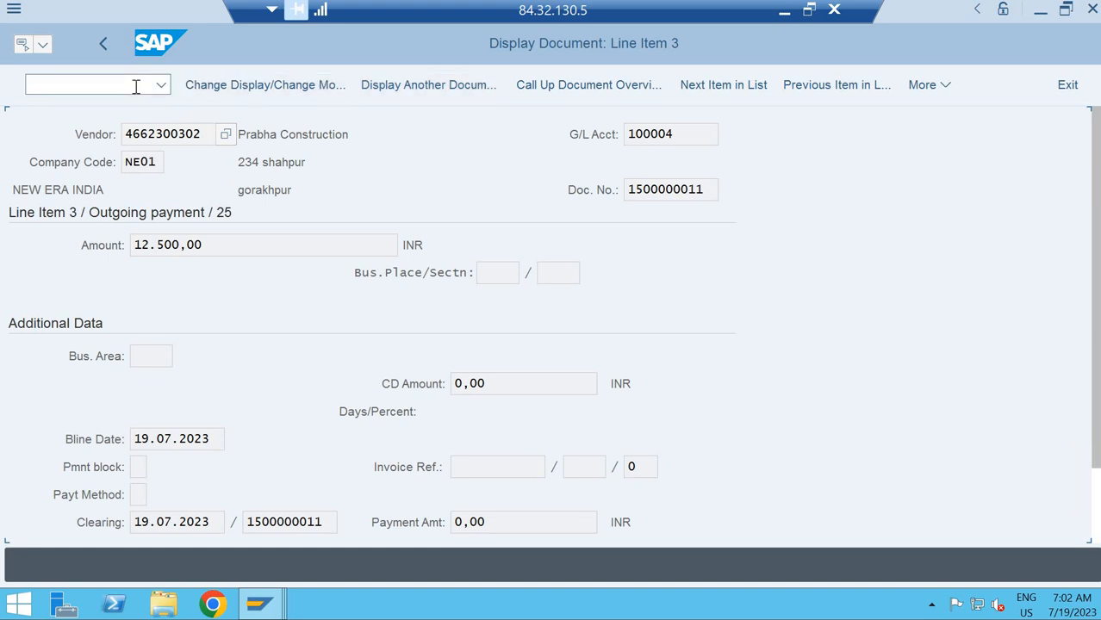
{"action": "type", "text": "/n"}
{"action": "key", "text": "Return"}
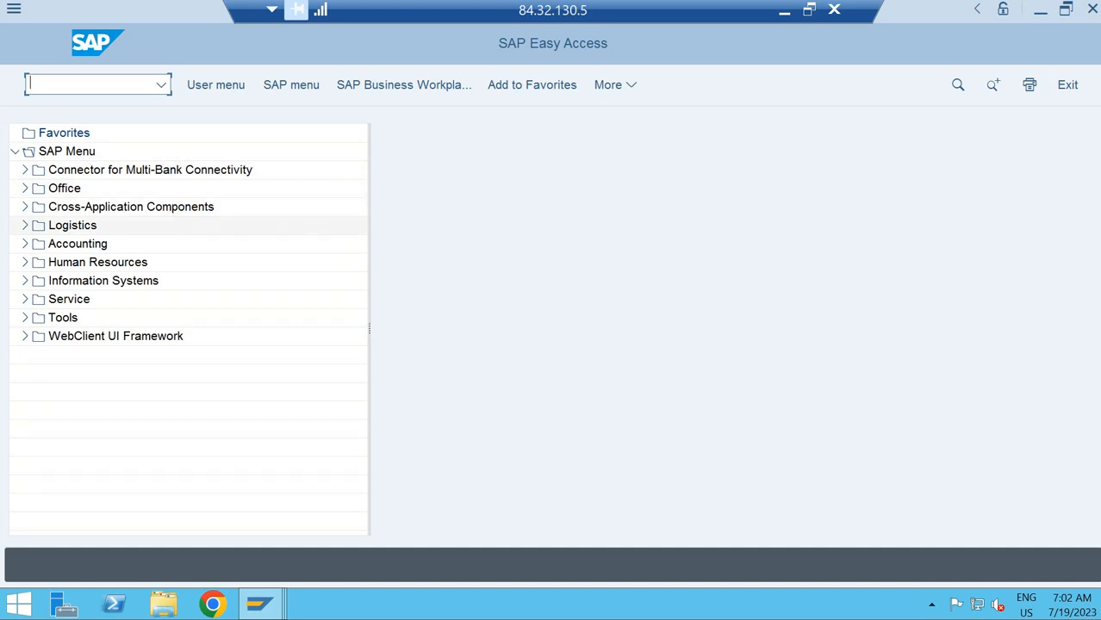
{"action": "type", "text": "fbl1n"}
{"action": "key", "text": "Return"}
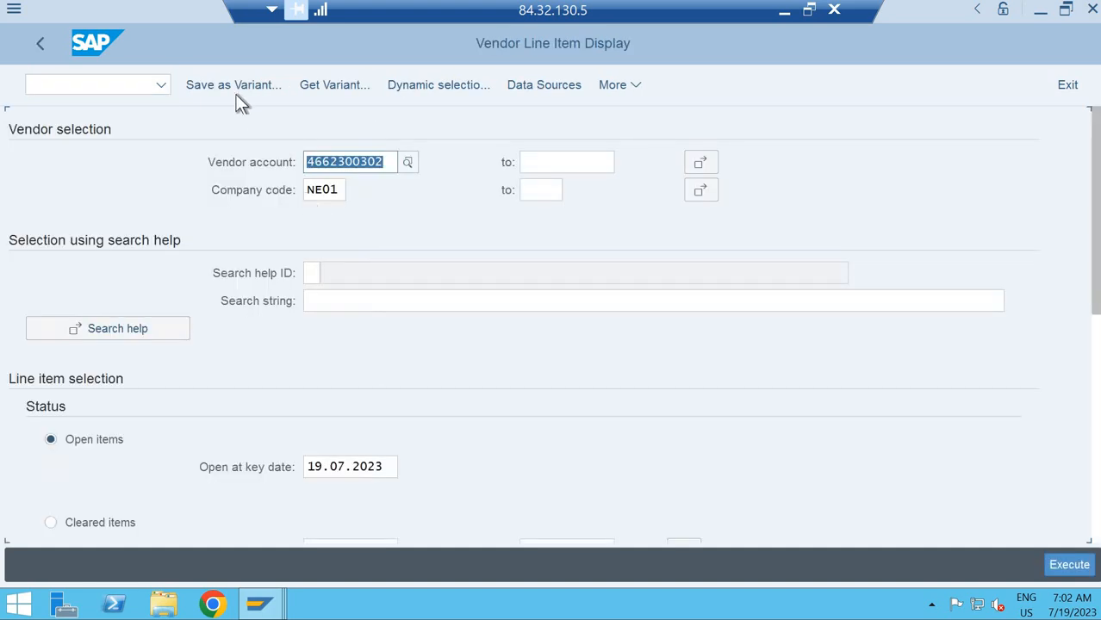
{"action": "left_click", "coordinate": [1067, 566]}
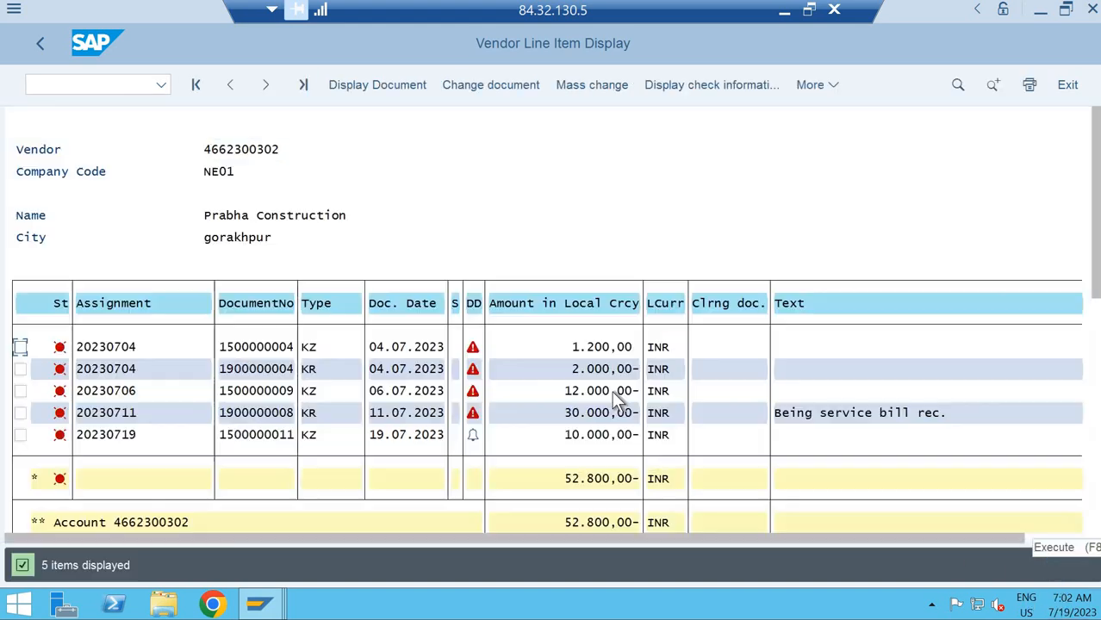
Sort the vendor's open items by document date in descending order.
{"action": "left_click", "coordinate": [574, 441]}
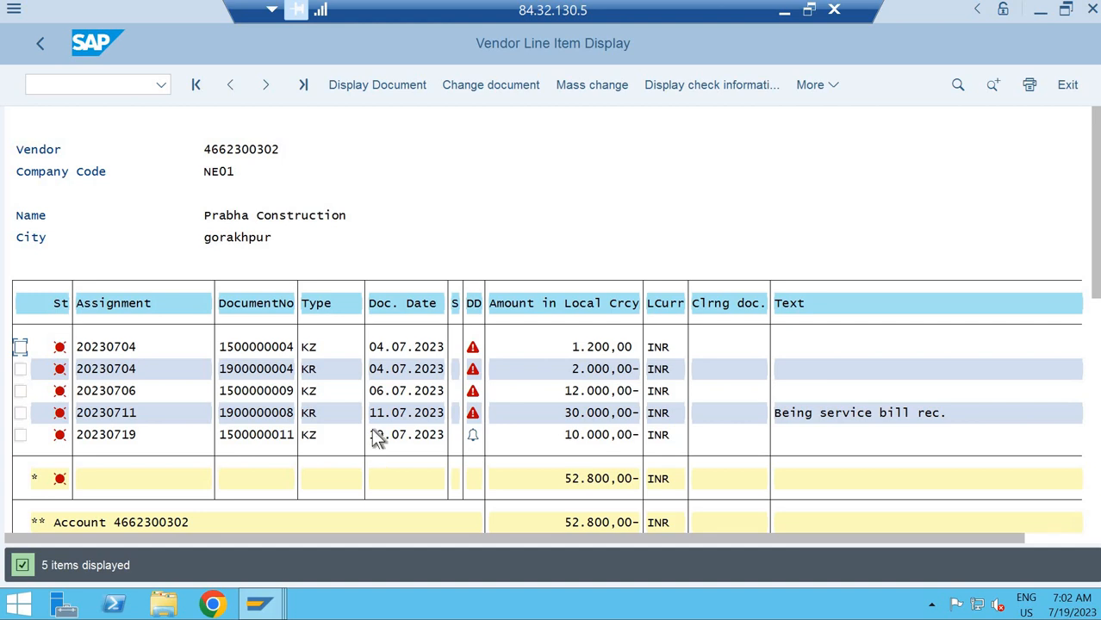
{"action": "left_click", "coordinate": [427, 306]}
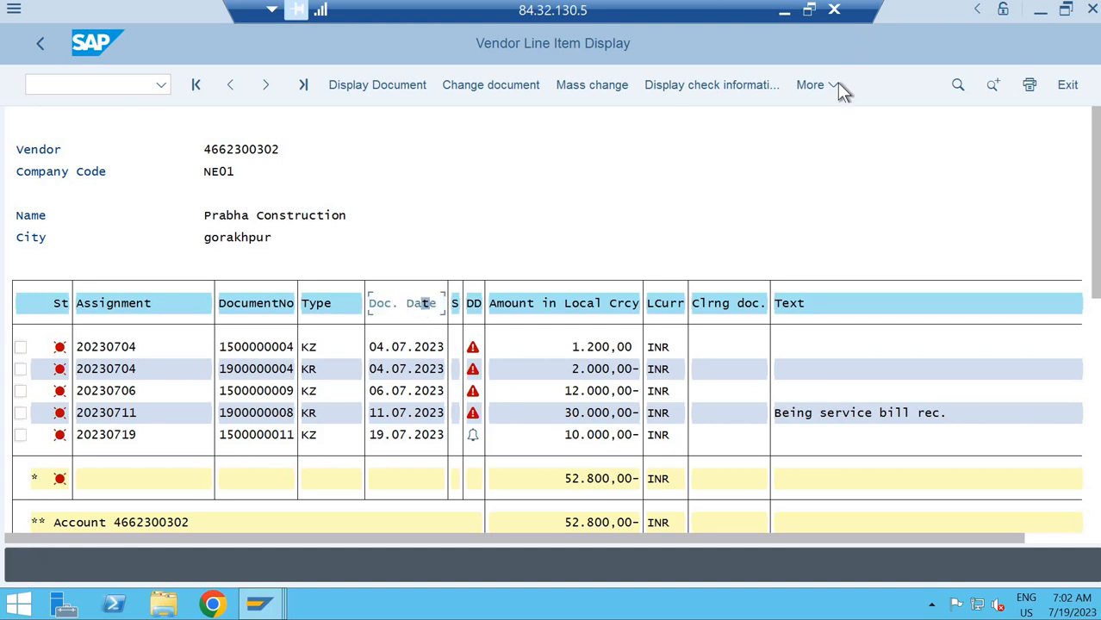
{"action": "key", "text": "F10"}
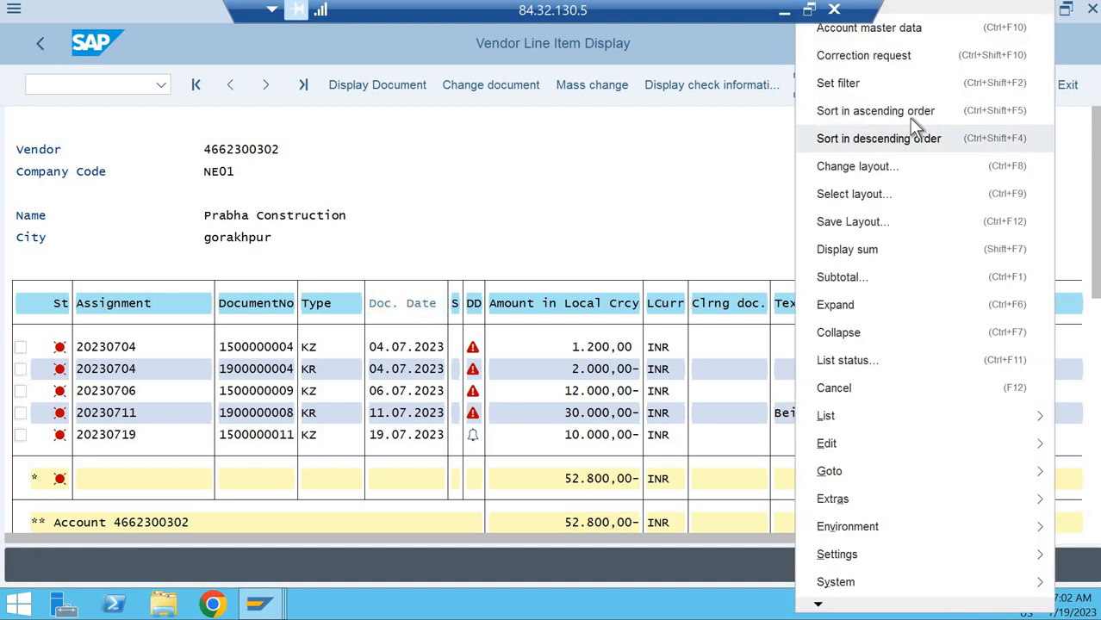
{"action": "left_click", "coordinate": [918, 140]}
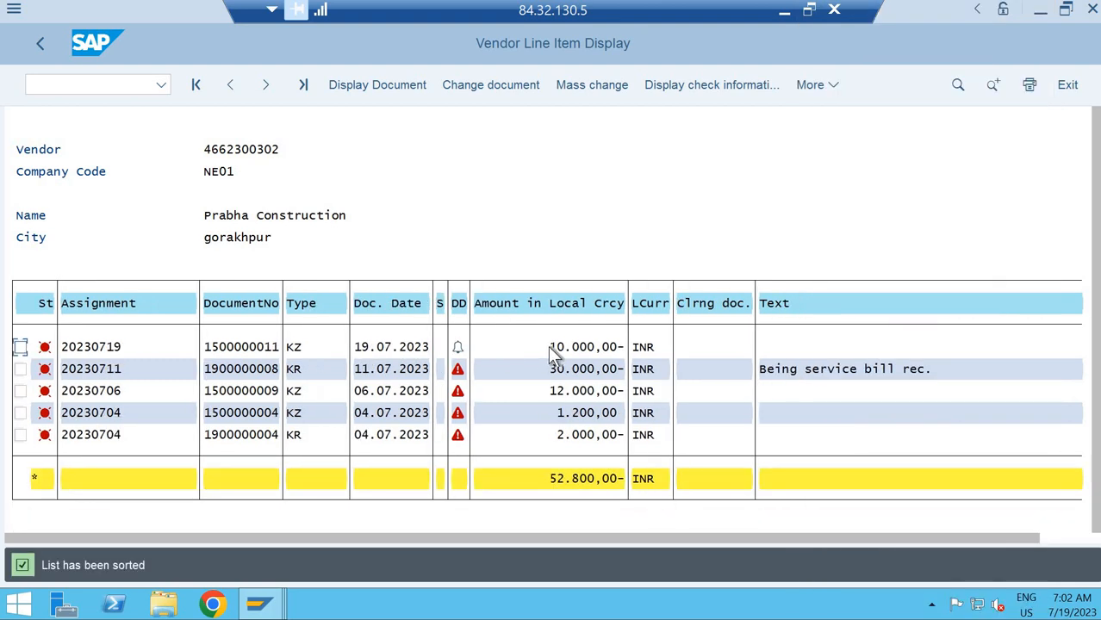
Open the 10.000,00 residual item dated 19.07.2023 and step through the following open items in the list.
{"action": "double_click", "coordinate": [548, 346]}
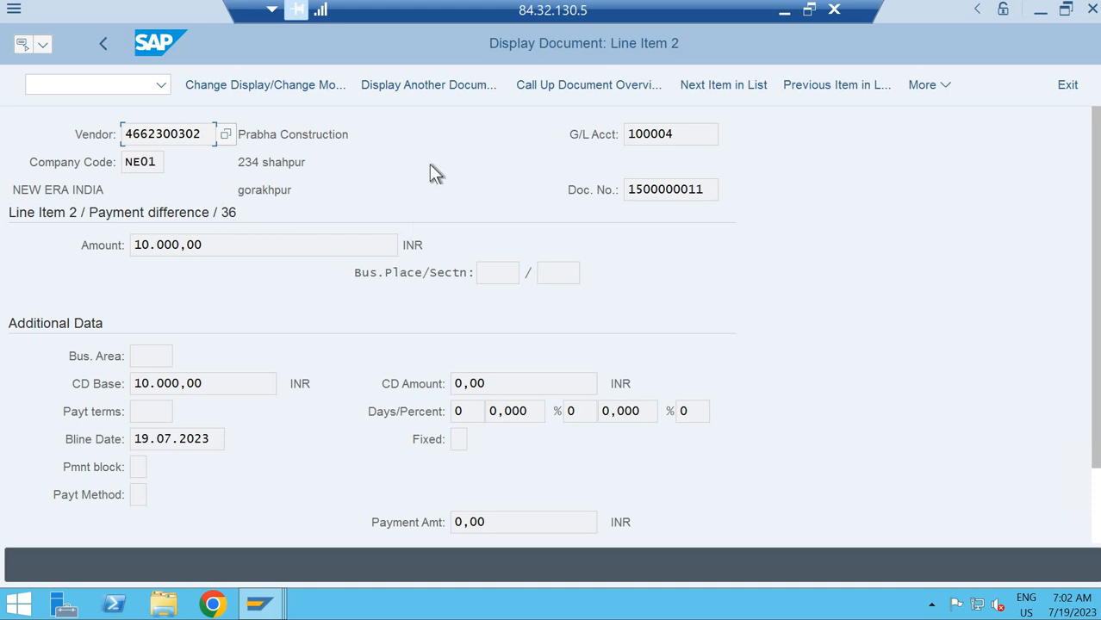
{"action": "left_click", "coordinate": [741, 87]}
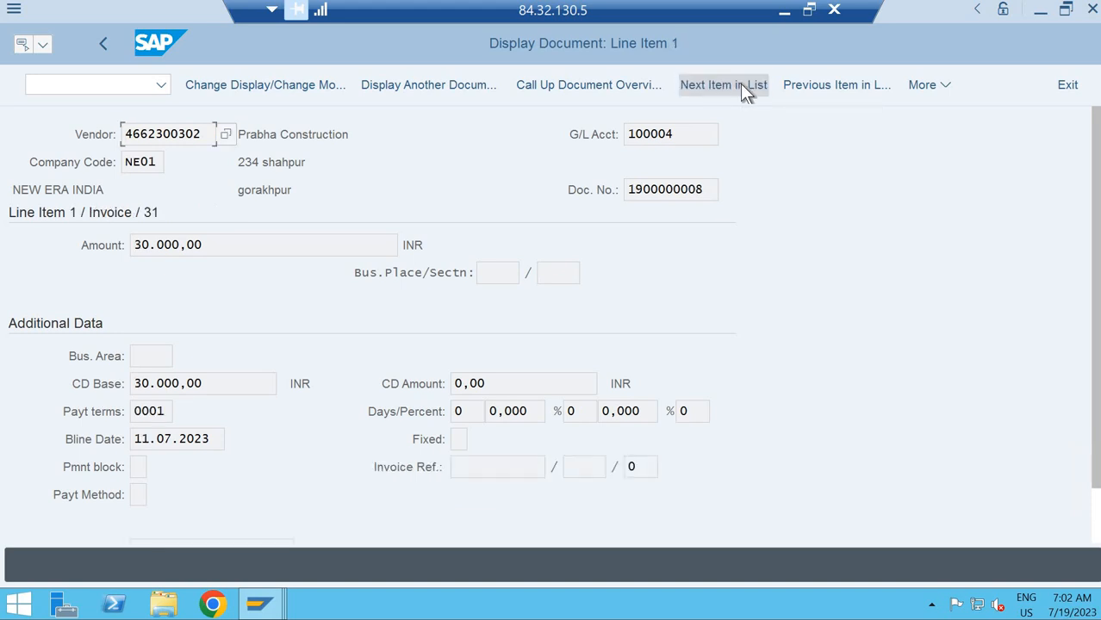
{"action": "left_click", "coordinate": [741, 84]}
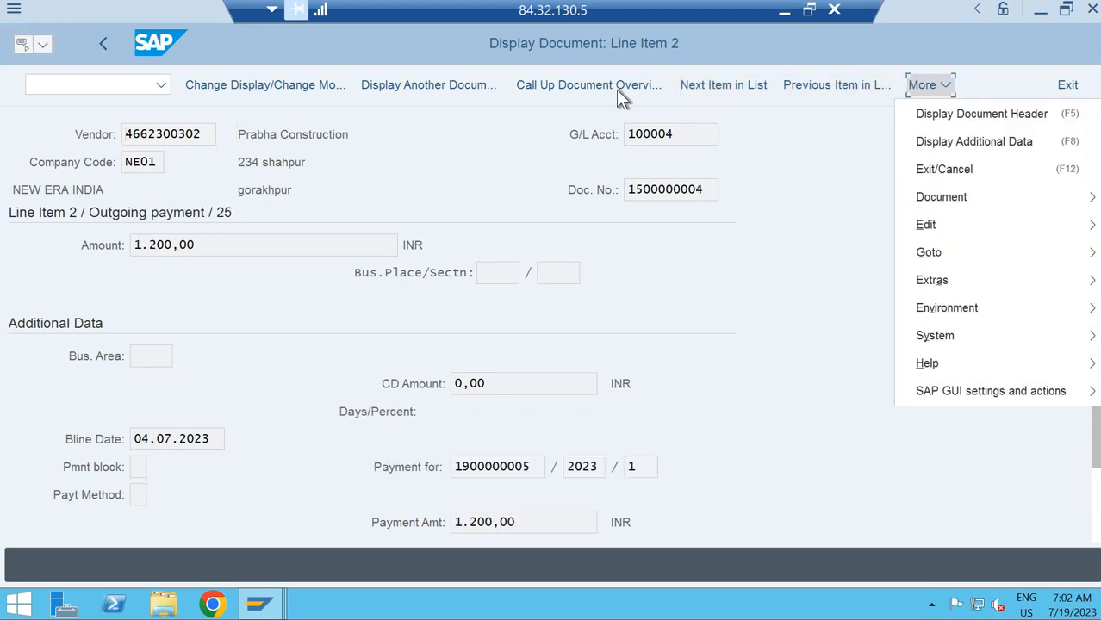
{"action": "left_click", "coordinate": [617, 90]}
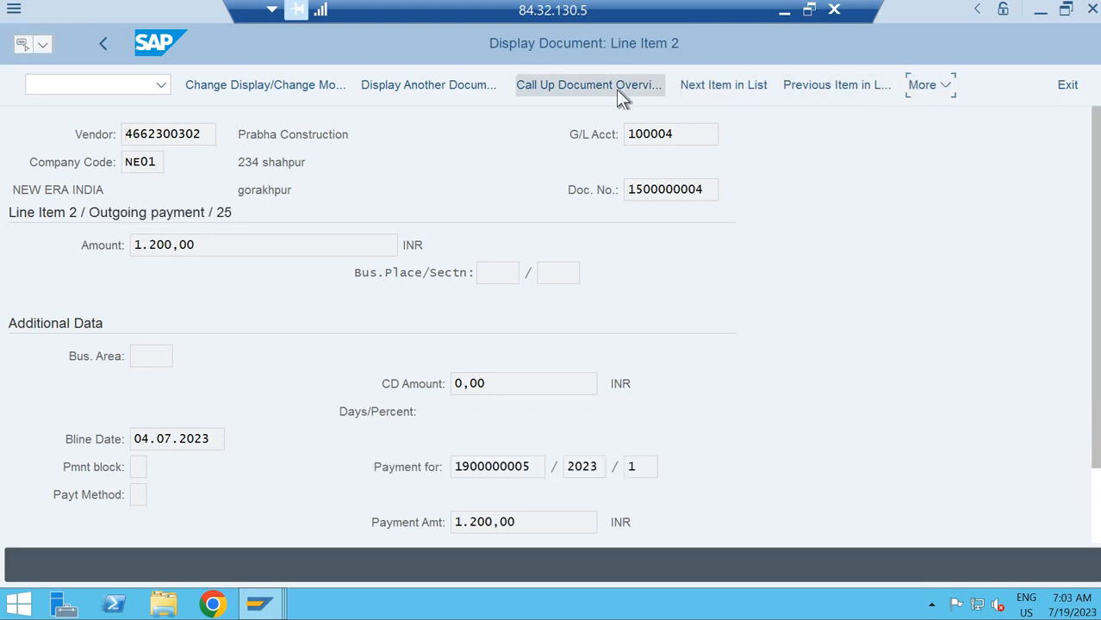
Leave the document line item display and return to the SAP Easy Access screen with /n.
{"action": "left_click", "coordinate": [124, 83]}
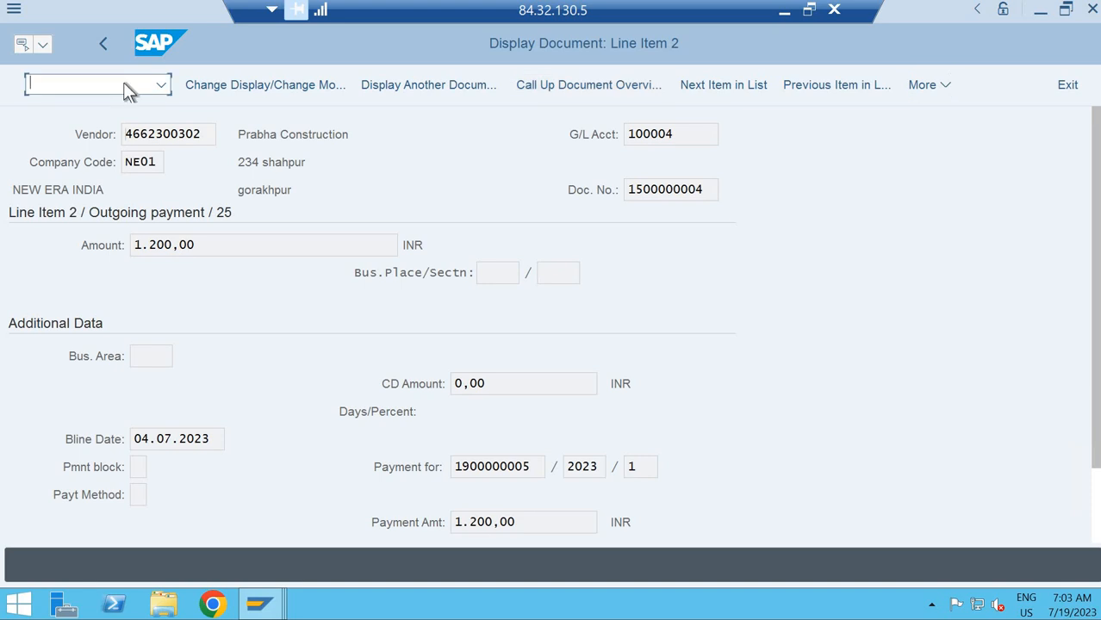
{"action": "type", "text": "/n"}
{"action": "key", "text": "Return"}
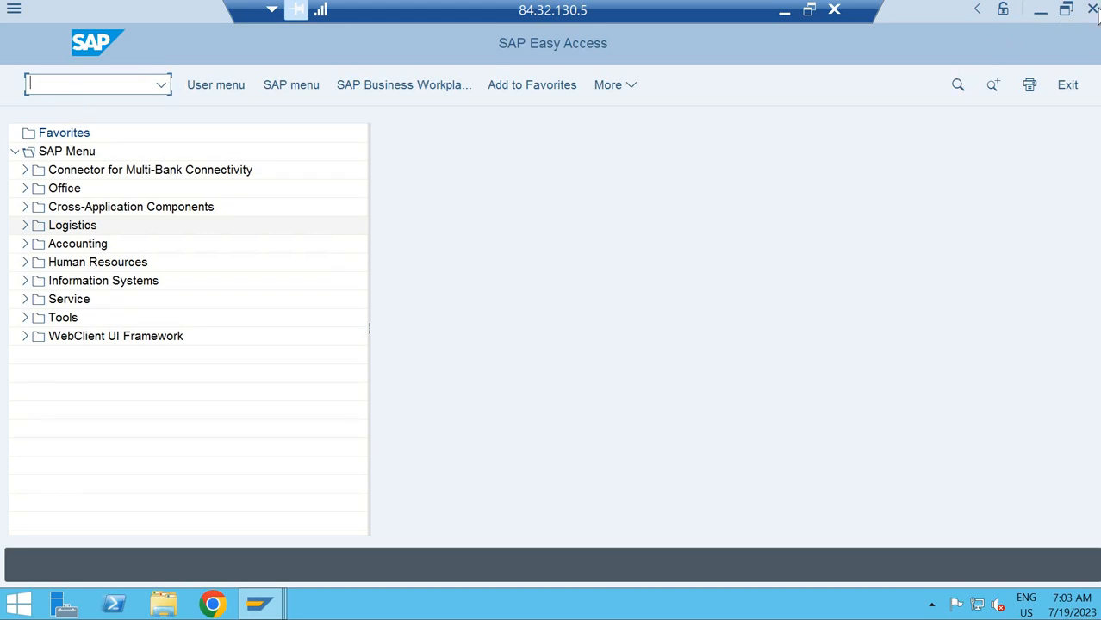
Enter the exit command /nex and disconnect the remote desktop session.
{"action": "type", "text": "/nex"}
{"action": "key", "text": "Return"}
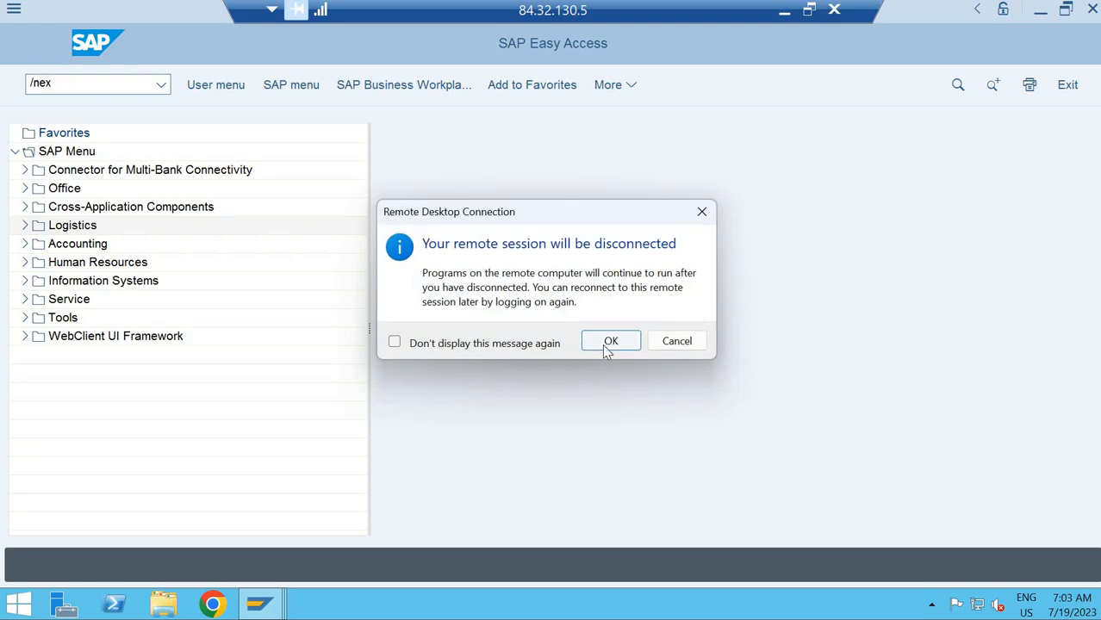
{"action": "key", "text": "Return"}
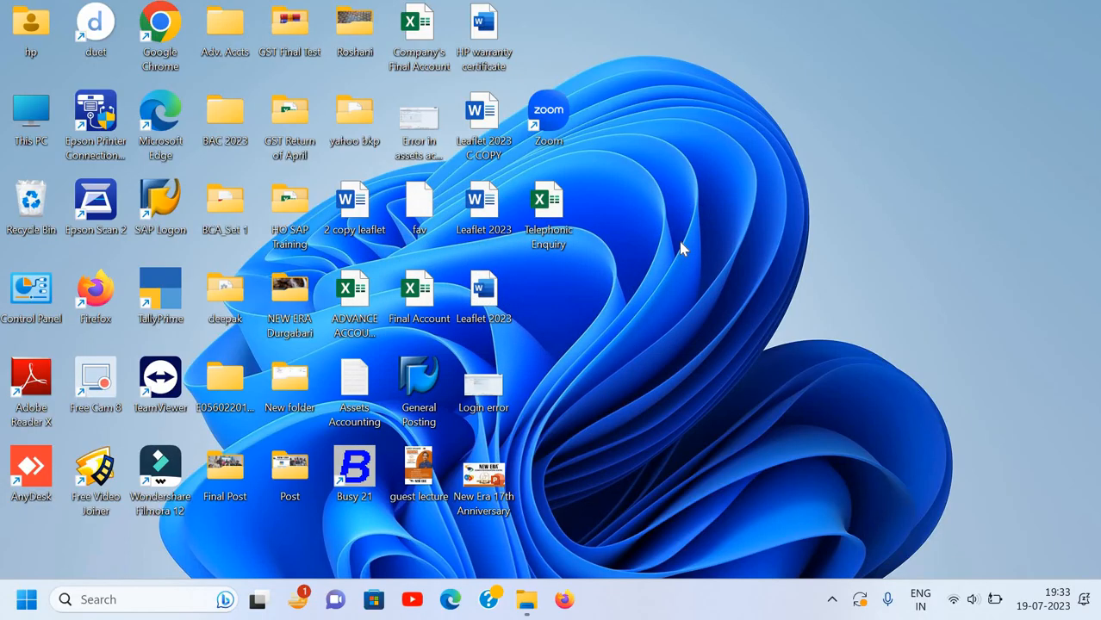